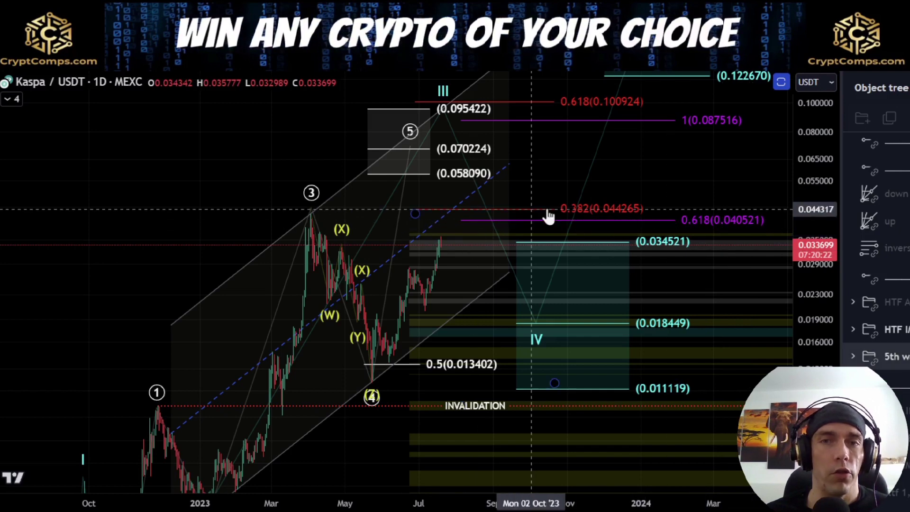
scroll(566, 219, "up", 4)
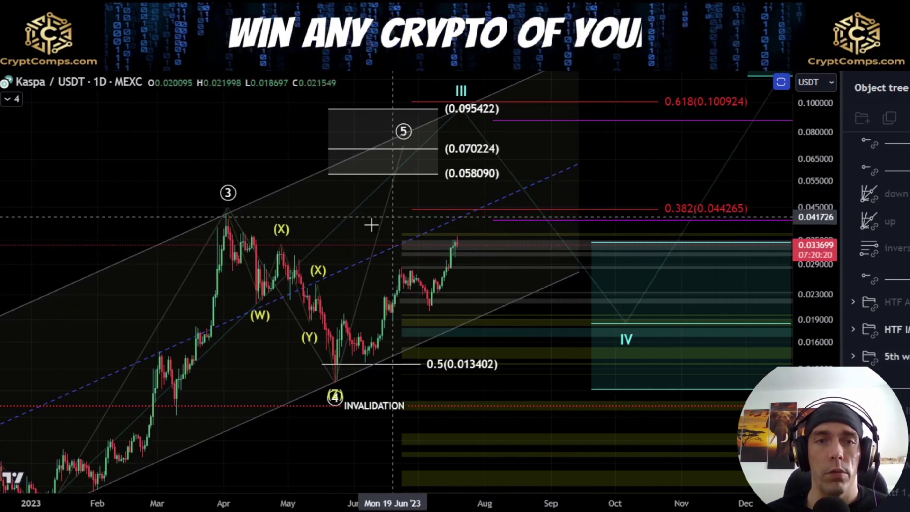
left_click(669, 218)
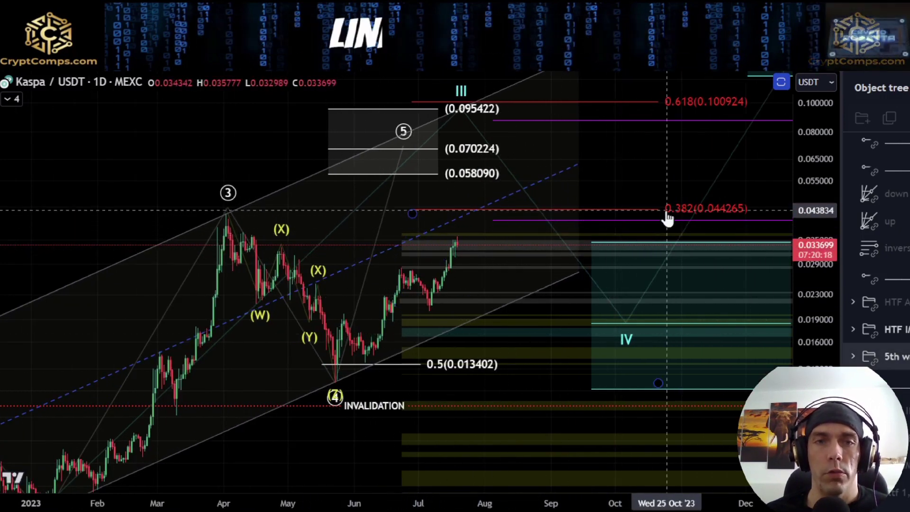
left_click(226, 213)
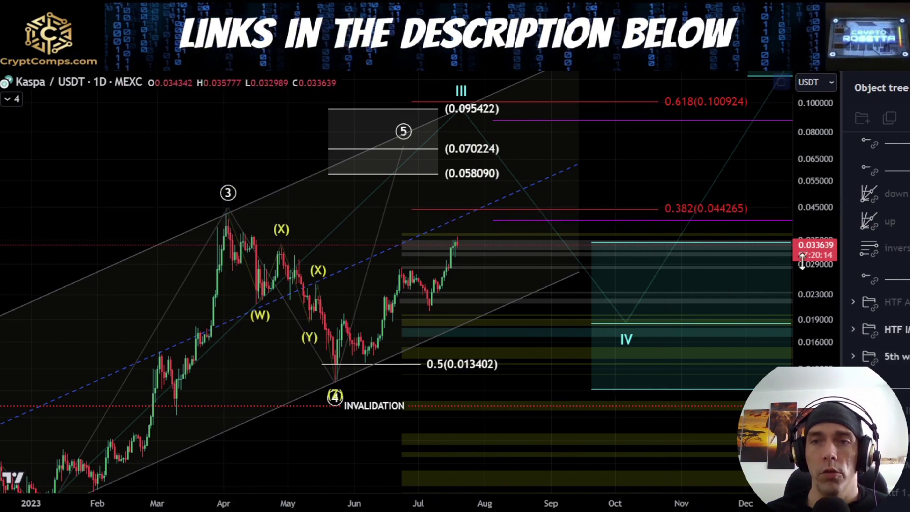
left_click(715, 219)
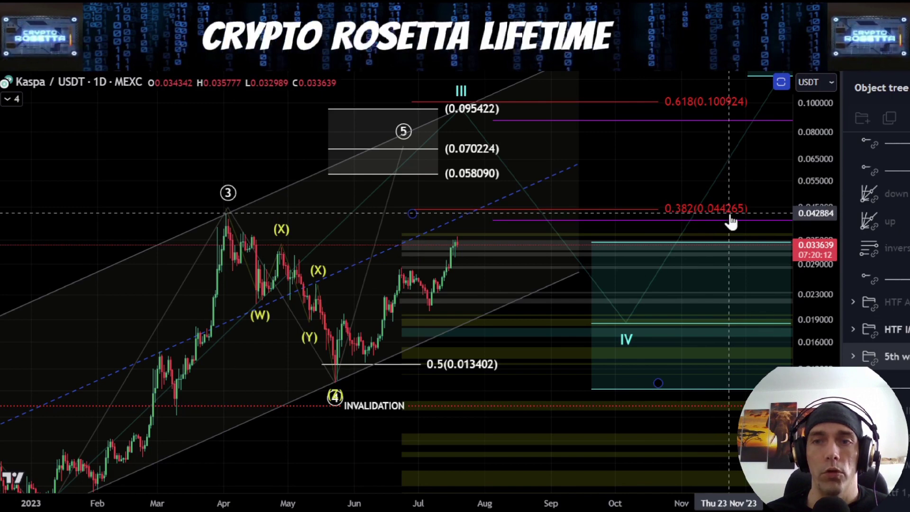
left_click(379, 356)
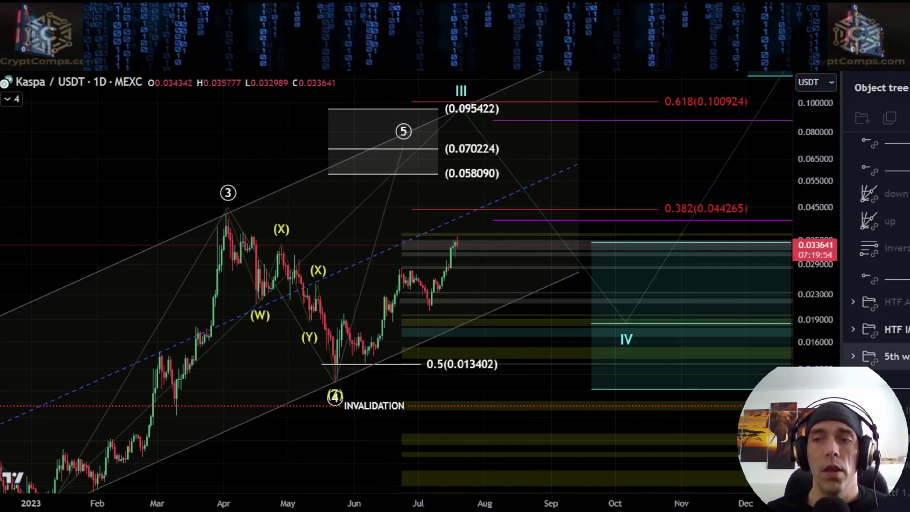
Step: Hide the HTF wave-count and 5th wave drawing groups, and show the LTF A-B-C group on the 1-hour chart
left_click(906, 356)
left_click(907, 330)
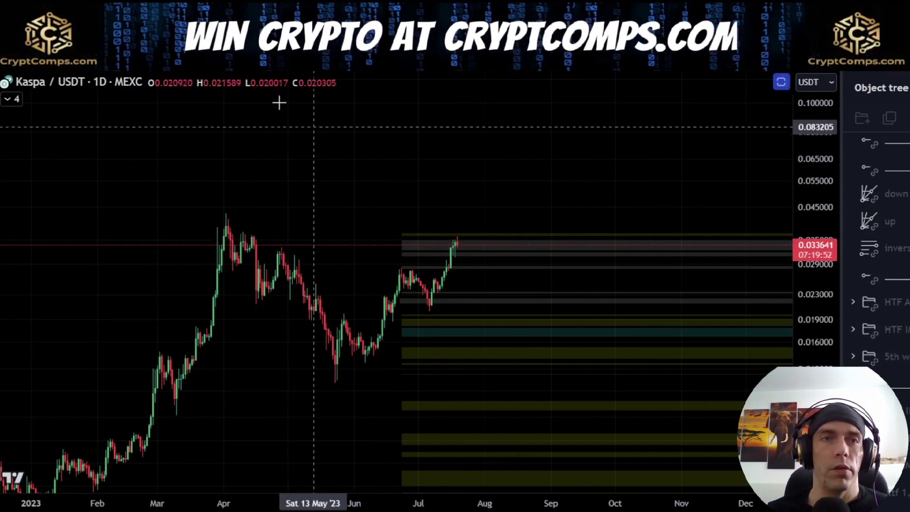
left_click(269, 61)
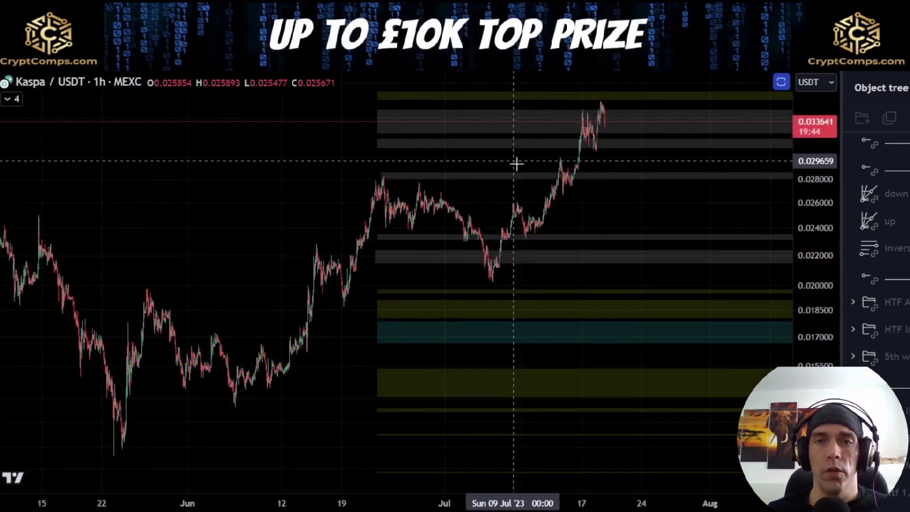
scroll(877, 247, "down", 3)
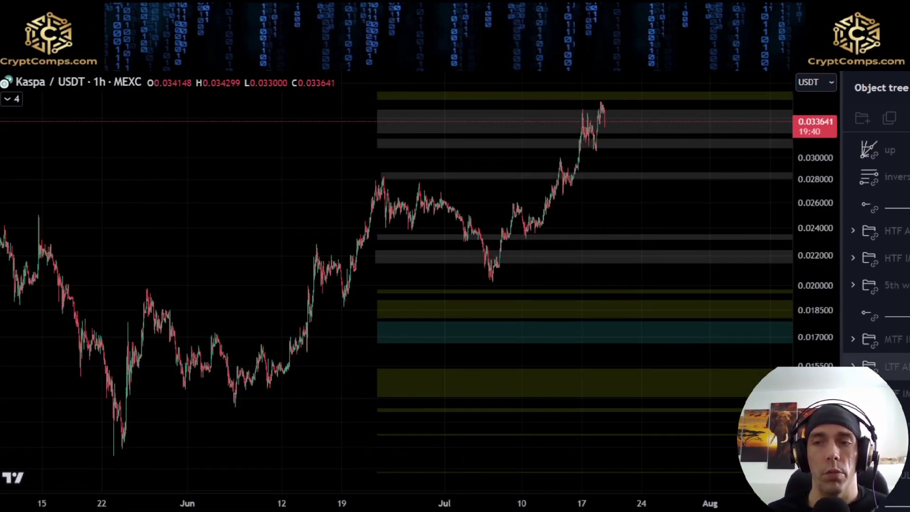
left_click(907, 367)
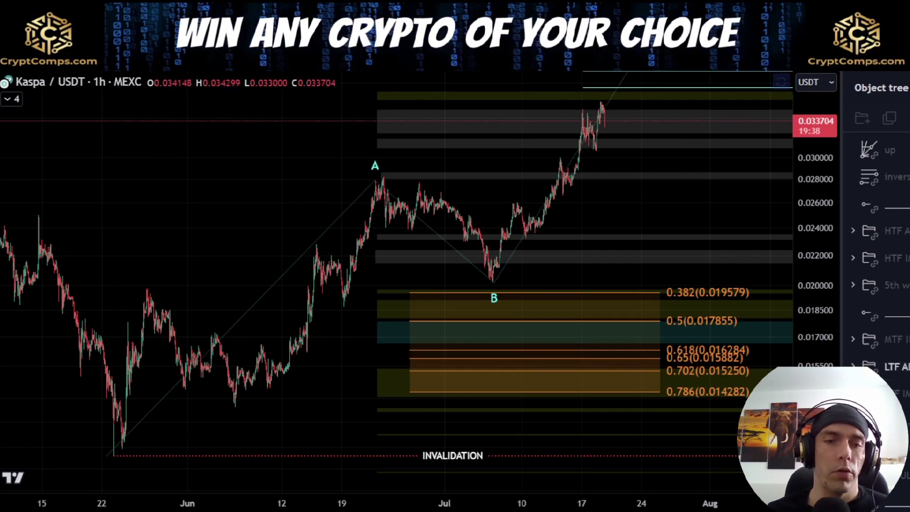
Step: Trace the A-B-C path with the brush from the late-May low through A and B into the start of wave C
mouse_move(121, 446)
left_mouse_down()
mouse_move(163, 307)
mouse_move(240, 397)
mouse_move(391, 174)
mouse_move(493, 283)
mouse_move(519, 234)
left_mouse_up()
mouse_move(590, 219)
left_mouse_down()
mouse_move(561, 313)
mouse_move(525, 347)
mouse_move(508, 347)
left_mouse_up()
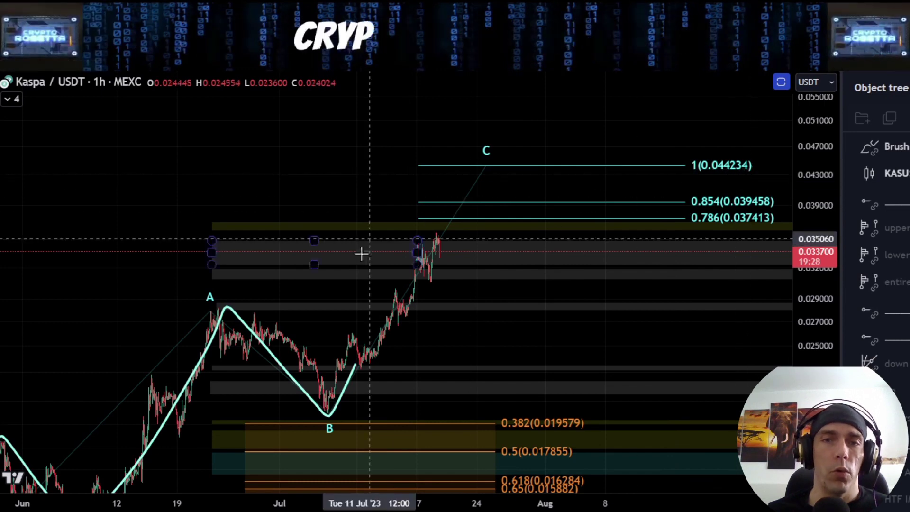
Step: Enable the 0.618 level on the wave C Trend-Based Fib Extension and delete the brush stroke along waves A and B
double_click(650, 220)
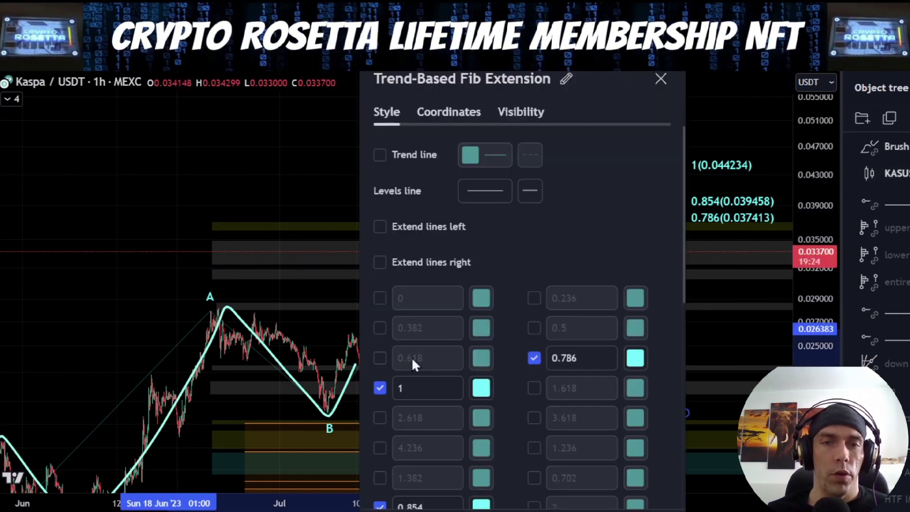
left_click(667, 507)
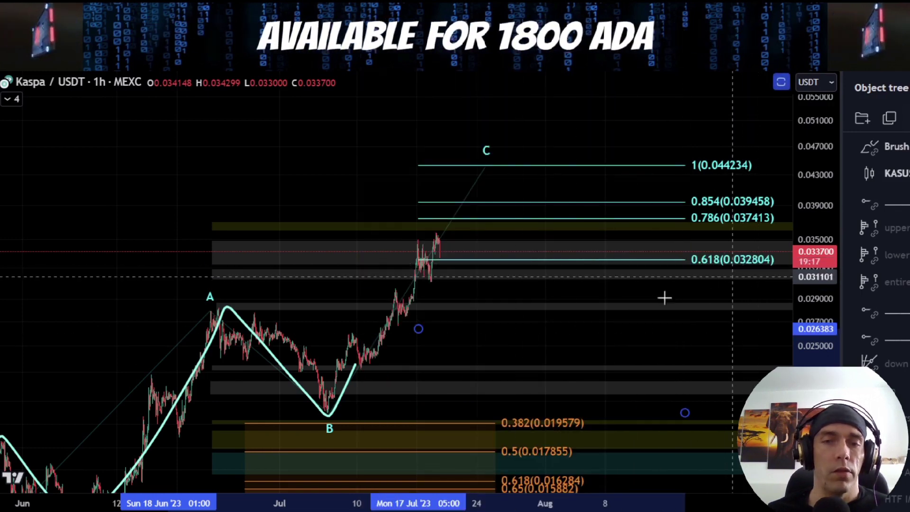
left_click(356, 375)
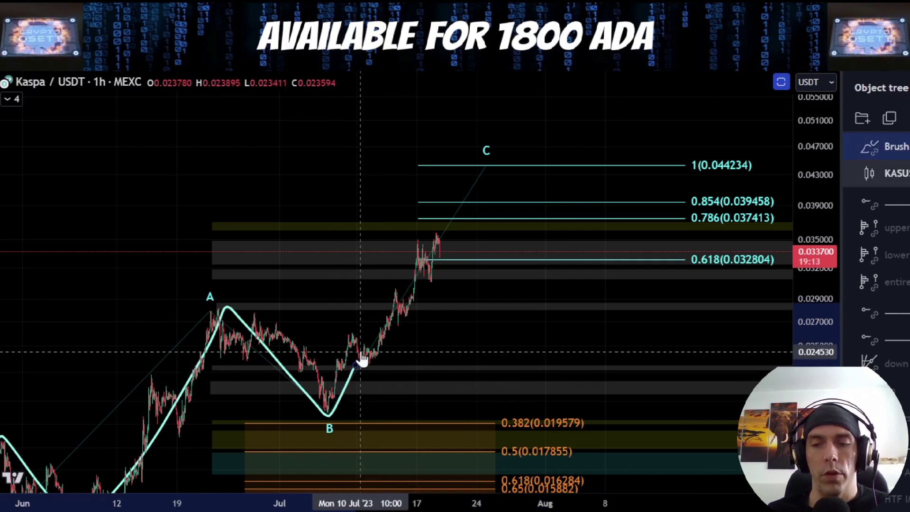
key("Delete")
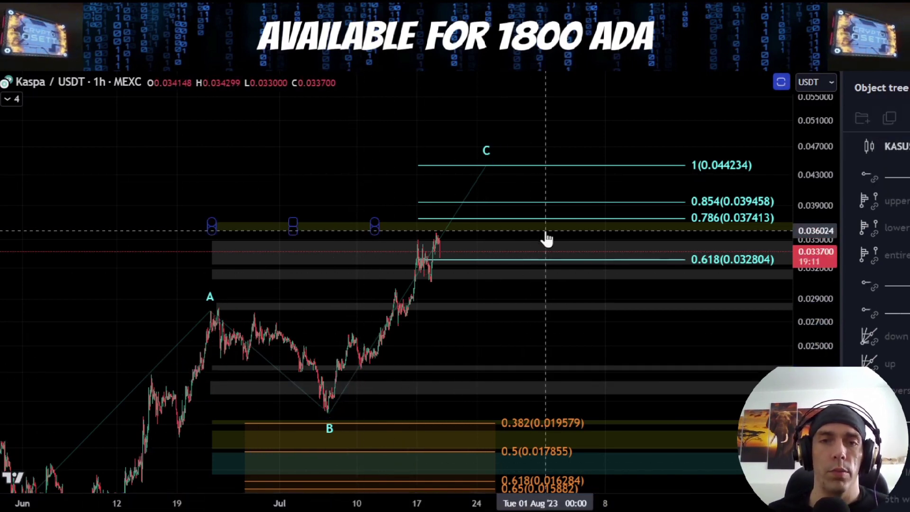
Step: Switch the Kaspa chart to the 2-hour interval
left_click_drag(148, 251, 393, 176)
left_click(394, 59)
scroll(685, 250, "up", 4)
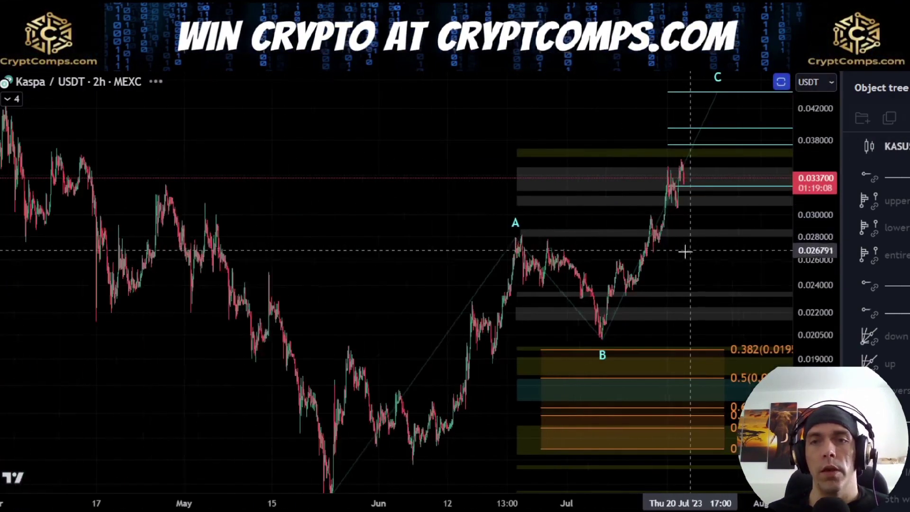
scroll(594, 222, "down", 4)
left_click_drag(817, 217, 821, 320)
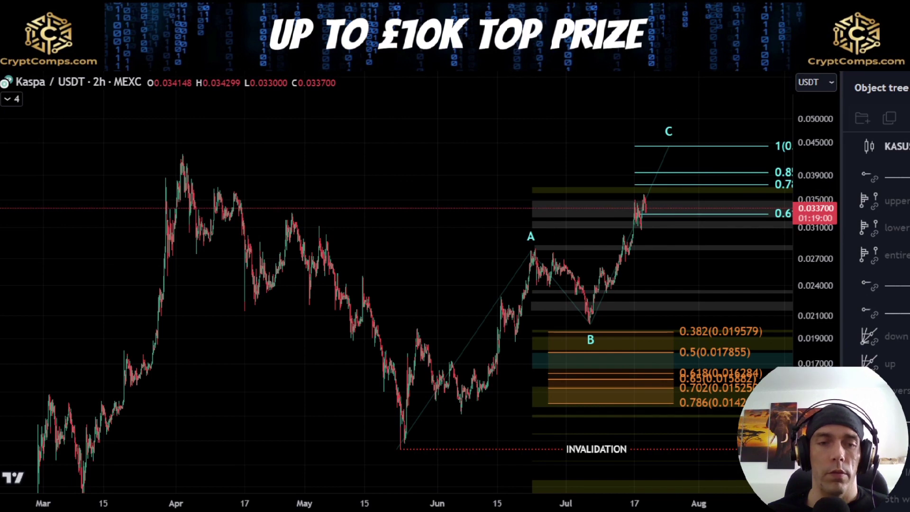
Step: Sketch a brush mark from the April high to the wave C target and delete it
mouse_move(192, 152)
left_mouse_down()
mouse_move(372, 356)
mouse_move(422, 433)
mouse_move(588, 234)
mouse_move(678, 167)
left_mouse_up()
key("Delete")
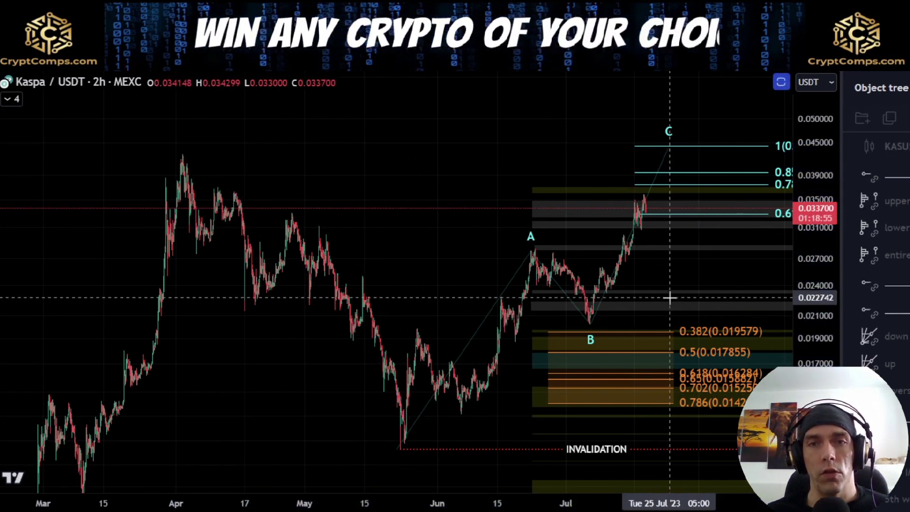
Step: Hide the LTF A-B-C drawing group and show the LTF impulse wave count instead
left_click_drag(497, 149, 407, 152)
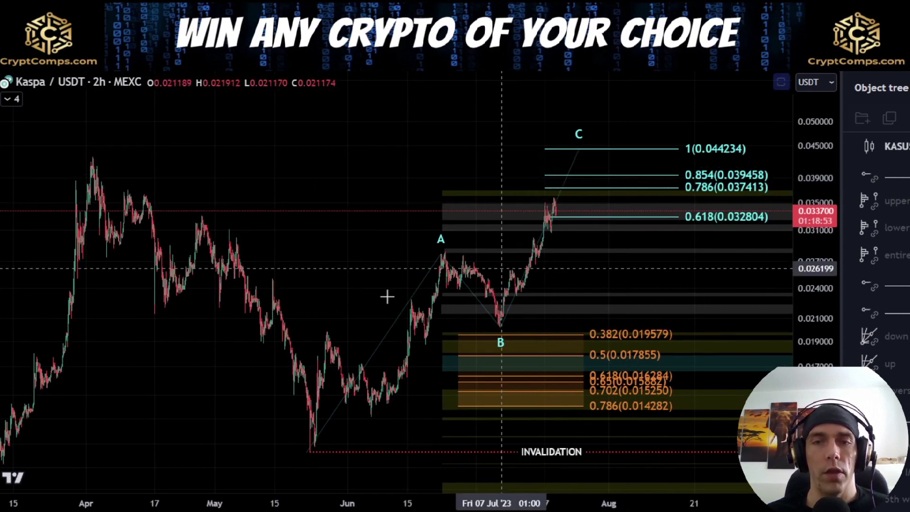
scroll(877, 285, "down", 3)
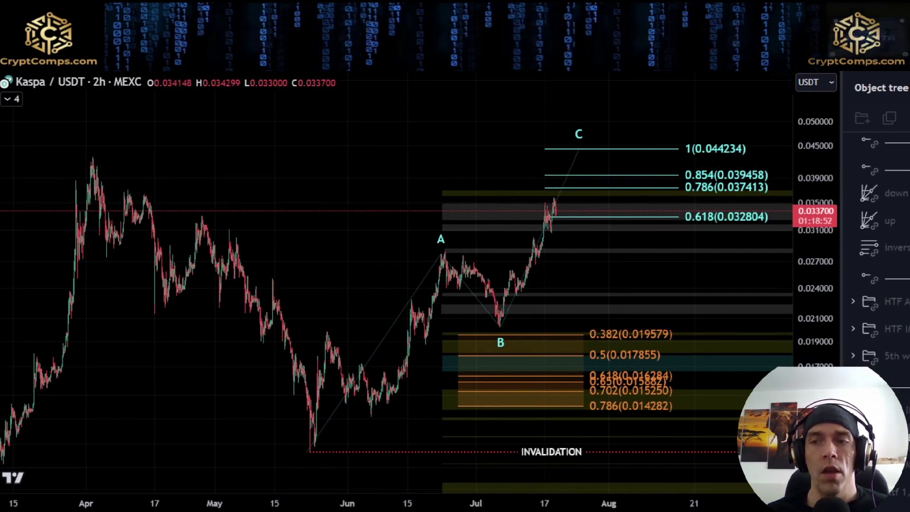
left_click(583, 159)
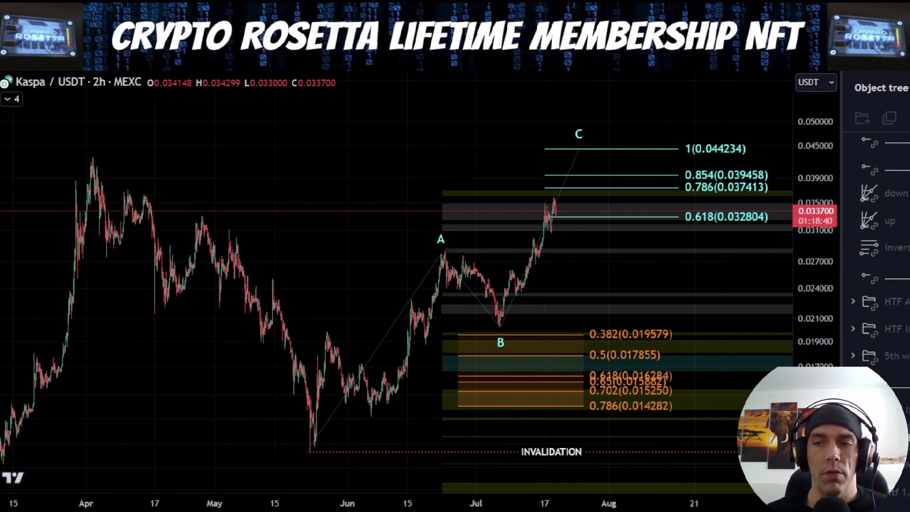
key("ctrl+alt+h")
key("ctrl+alt+h")
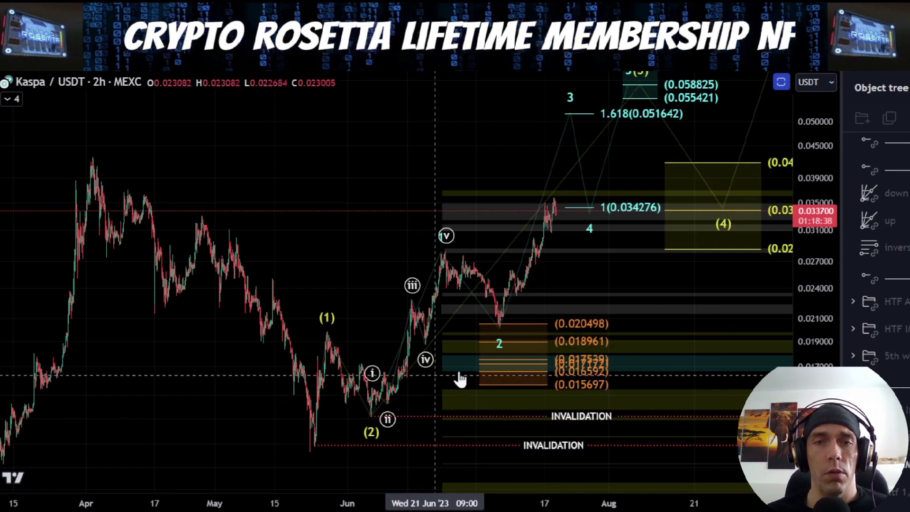
Step: Trace wave (1) and the path from wave (2) through waves 1 and 2 with the brush, removing the strokes
scroll(501, 350, "up", 3)
left_click_drag(421, 254, 416, 250)
left_click(271, 508)
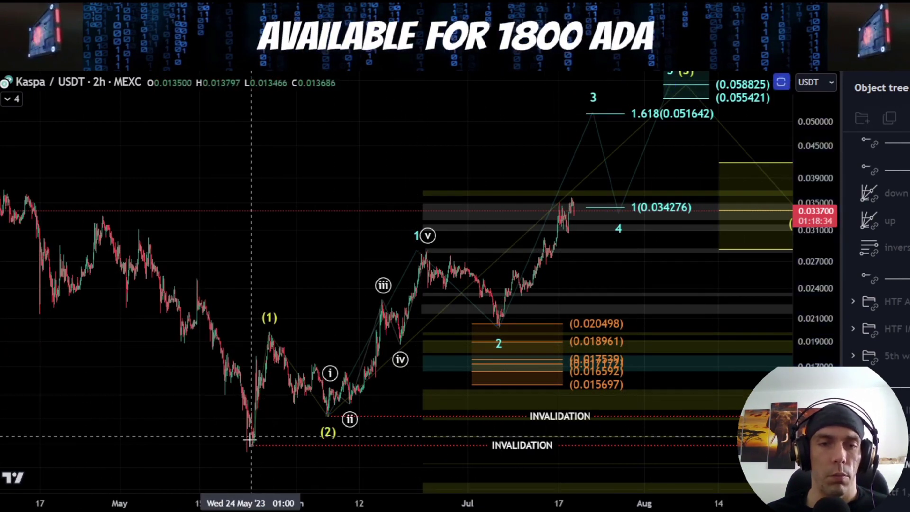
left_click_drag(249, 451, 284, 326)
mouse_move(335, 422)
left_mouse_down()
mouse_move(416, 282)
mouse_move(485, 309)
mouse_move(499, 327)
mouse_move(509, 292)
left_mouse_up()
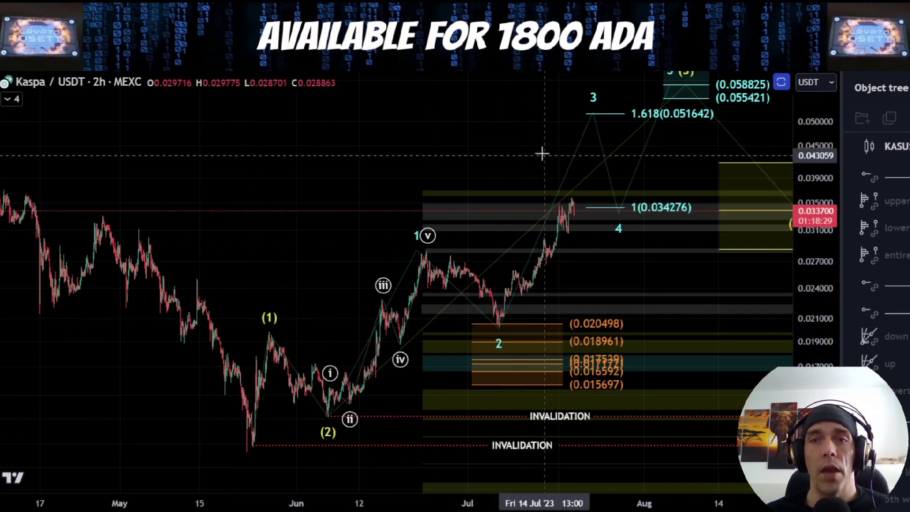
Step: Sketch the rise from wave 2 to the July high, a pullback and a stepped rally to about 0.055, and undo the strokes
left_click_drag(543, 152, 337, 237)
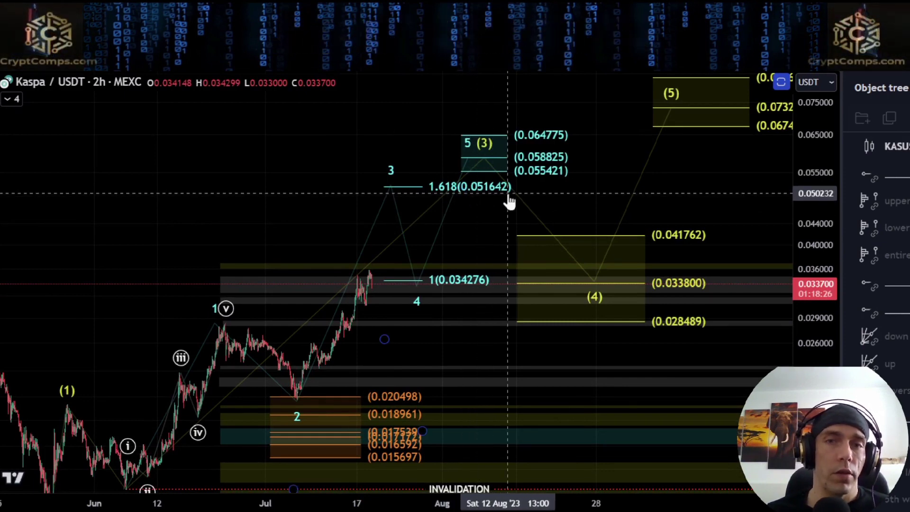
left_click_drag(335, 243, 351, 223)
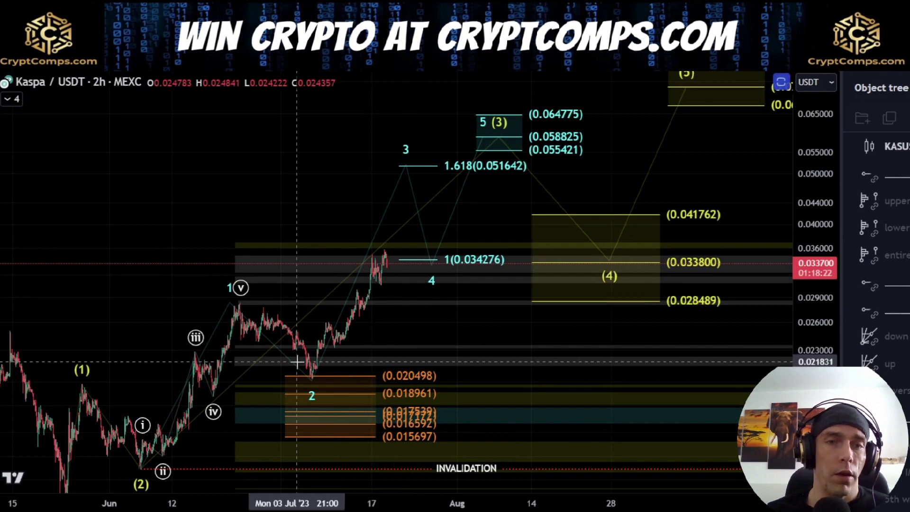
mouse_move(312, 378)
left_mouse_down()
mouse_move(360, 290)
mouse_move(436, 346)
mouse_move(469, 205)
left_mouse_up()
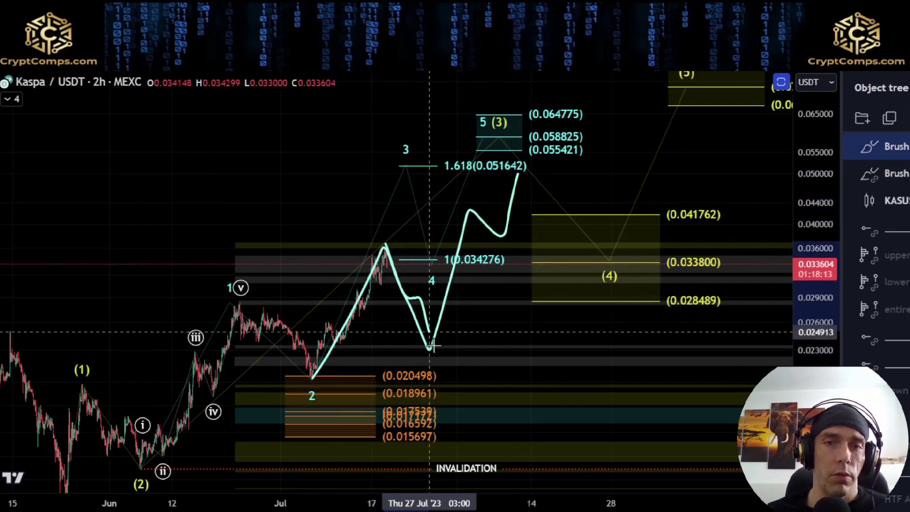
left_click_drag(496, 232, 522, 158)
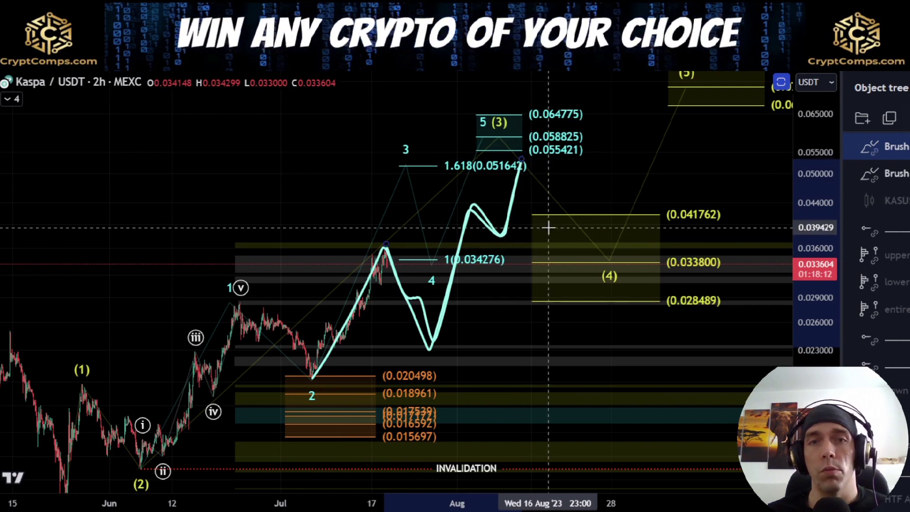
key("ctrl+z")
key("ctrl+z")
Step: Circle the wave 2 low and trace the projected path from it to wave 5 with the brush, undoing both marks
left_click_drag(320, 372, 291, 381)
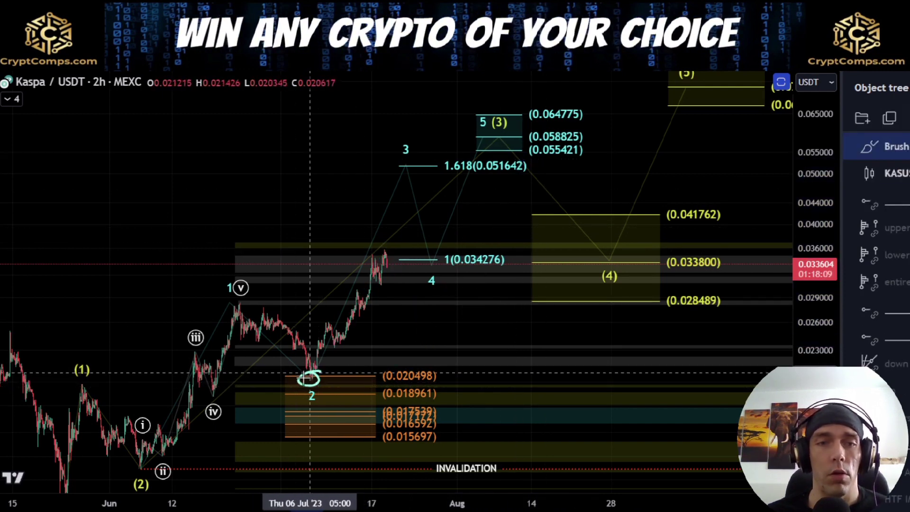
key("ctrl+z")
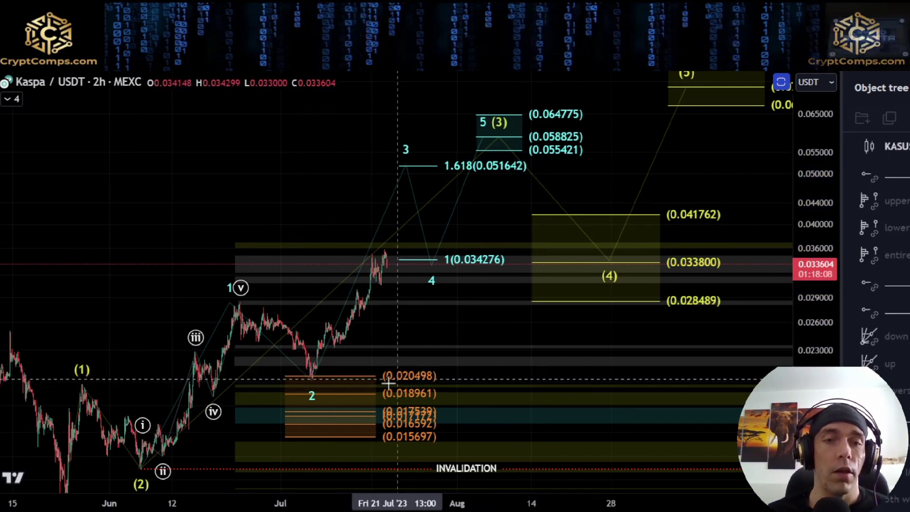
mouse_move(313, 381)
left_mouse_down()
mouse_move(302, 380)
mouse_move(375, 258)
mouse_move(434, 301)
mouse_move(481, 142)
left_mouse_up()
key("ctrl+z")
key("ctrl+z")
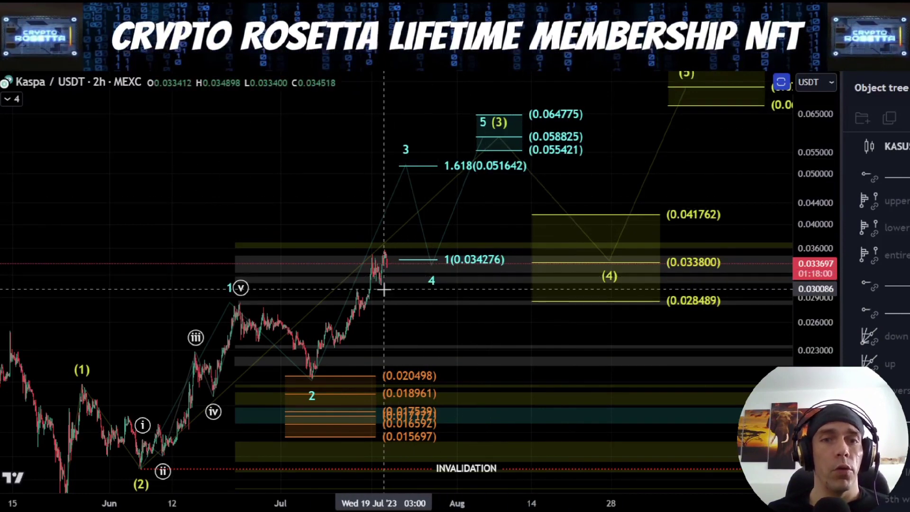
Step: Sketch a stepped rise from the current price toward wave 3 and circle the 1.618 target, undoing each mark
left_click_drag(380, 283, 394, 227)
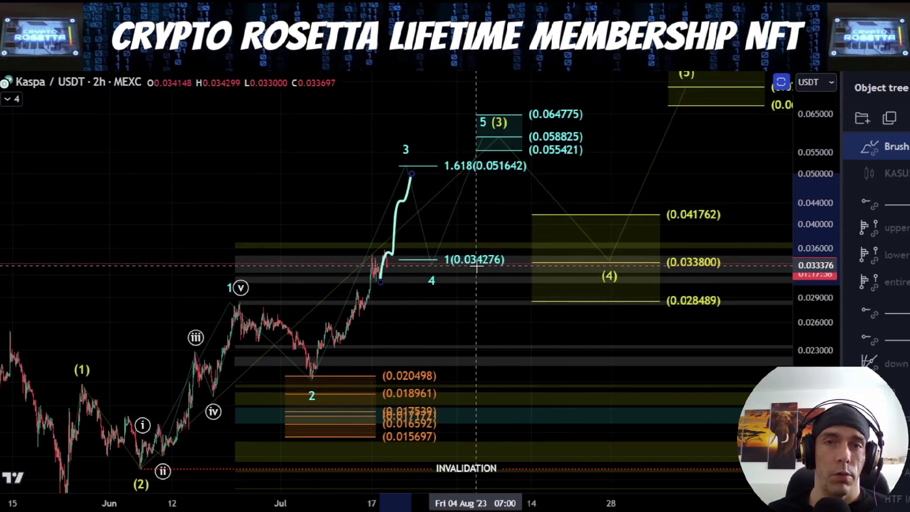
key("ctrl+z")
left_click_drag(530, 163, 427, 162)
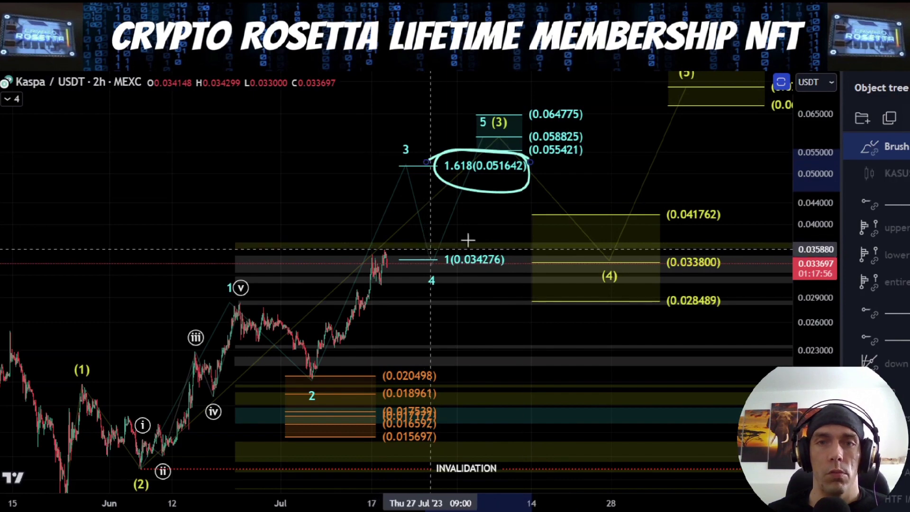
key("ctrl+z")
Step: Brush in the path from wave (3) through (4) toward (5), and mark the wave (5) price targets with a circle and underline
scroll(467, 241, "down", 5)
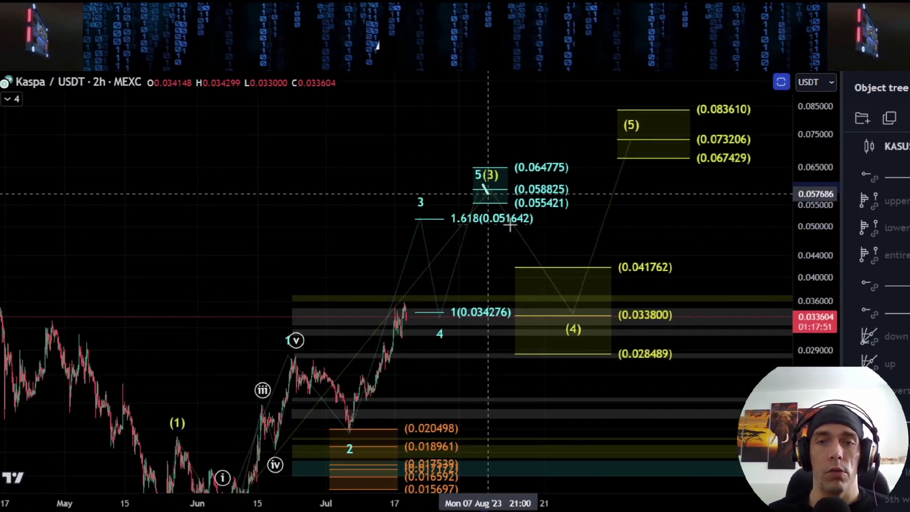
mouse_move(484, 186)
left_mouse_down()
mouse_move(561, 296)
mouse_move(633, 169)
left_mouse_up()
mouse_move(749, 97)
left_mouse_down()
mouse_move(663, 109)
mouse_move(761, 115)
left_mouse_up()
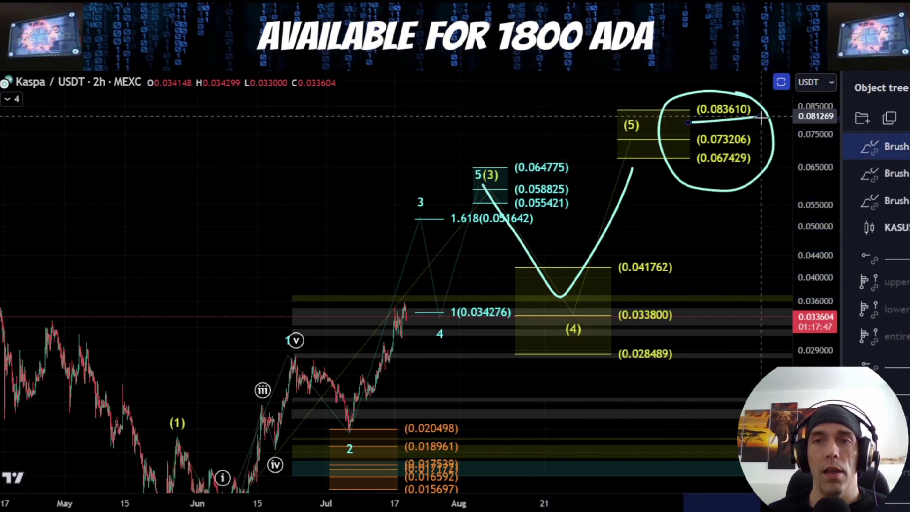
key("ctrl+z")
left_click_drag(705, 174, 781, 175)
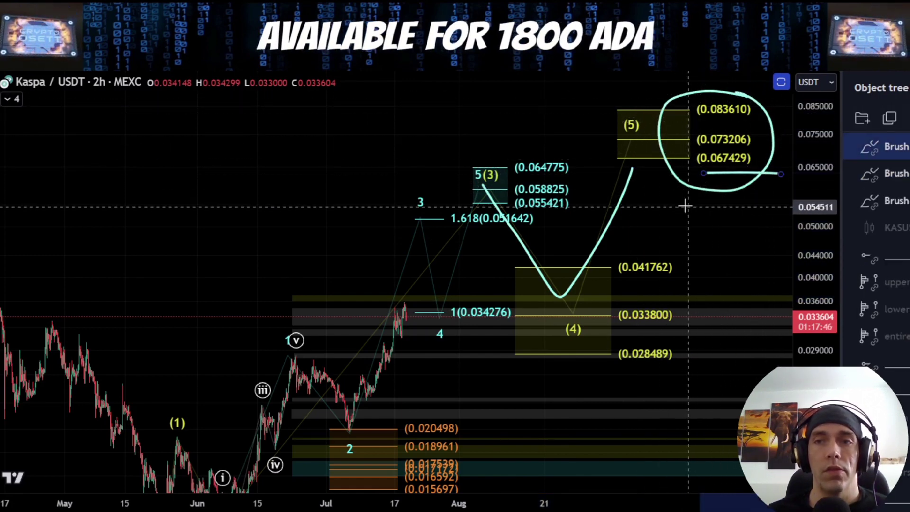
Step: Undo the brush marks for the wave (3) to (5) path and the circled and underlined wave (5) targets
key("ctrl+z")
key("ctrl+z")
key("ctrl+z")
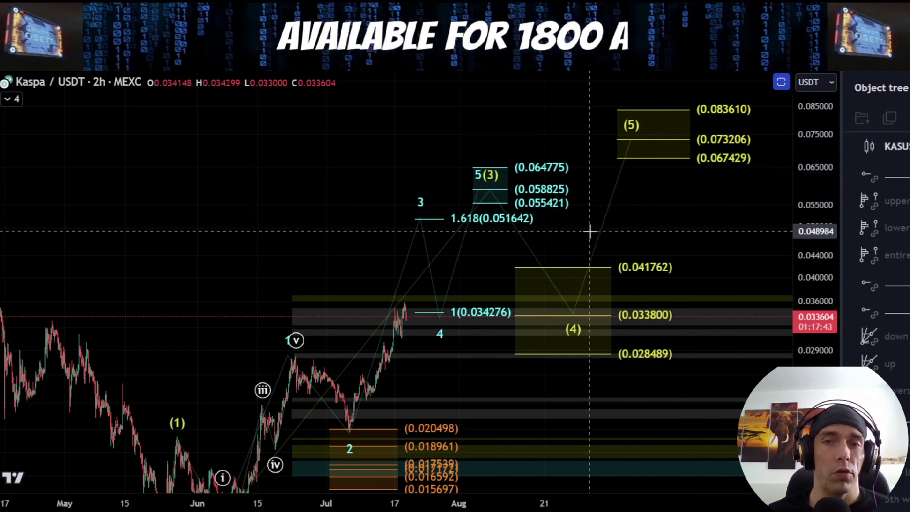
Step: Switch the chart to the 1h timeframe and swap the visible 1 to 5 count for the lower-timeframe impulse count
left_click_drag(477, 385, 419, 291)
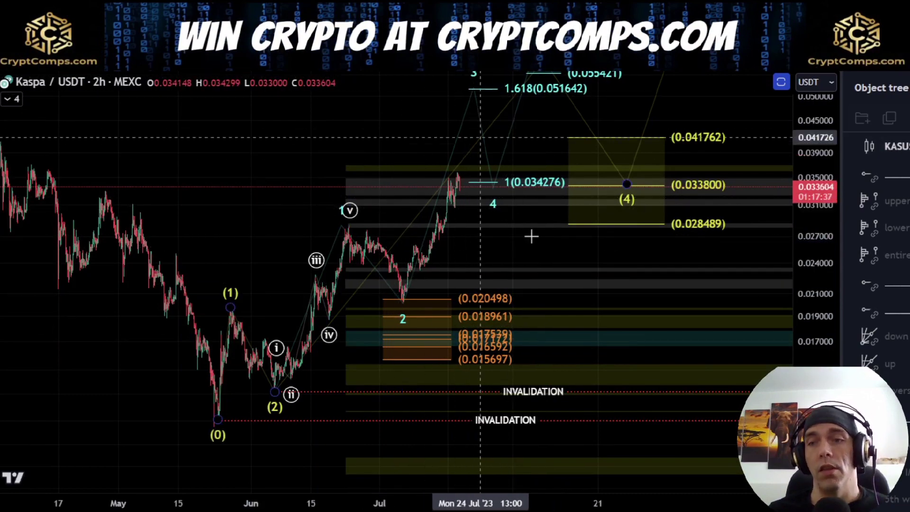
scroll(488, 238, "up", 5)
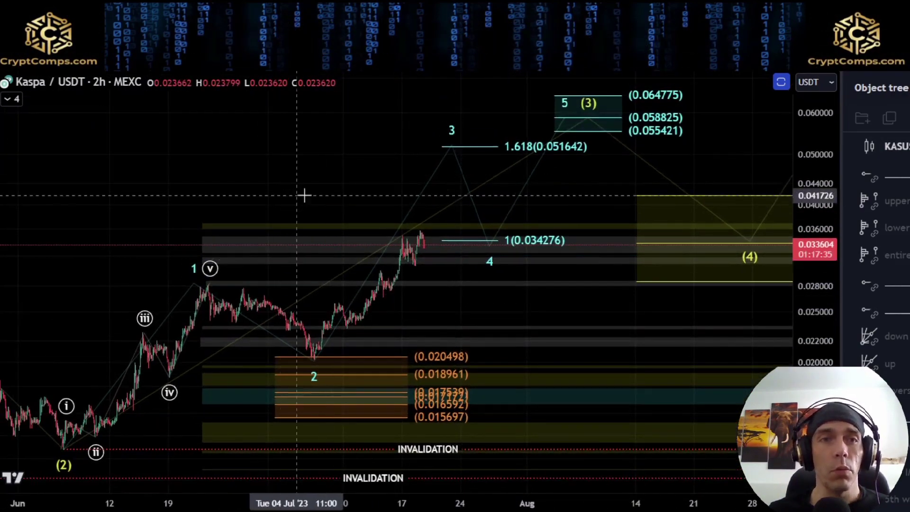
left_click(180, 58)
left_click_drag(806, 393, 797, 268)
scroll(877, 247, "down", 5)
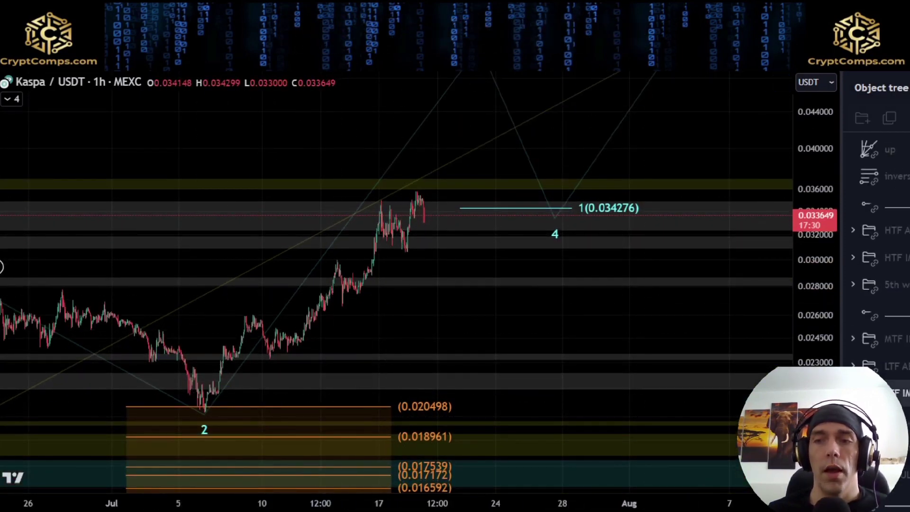
left_click(908, 393)
left_click(908, 421)
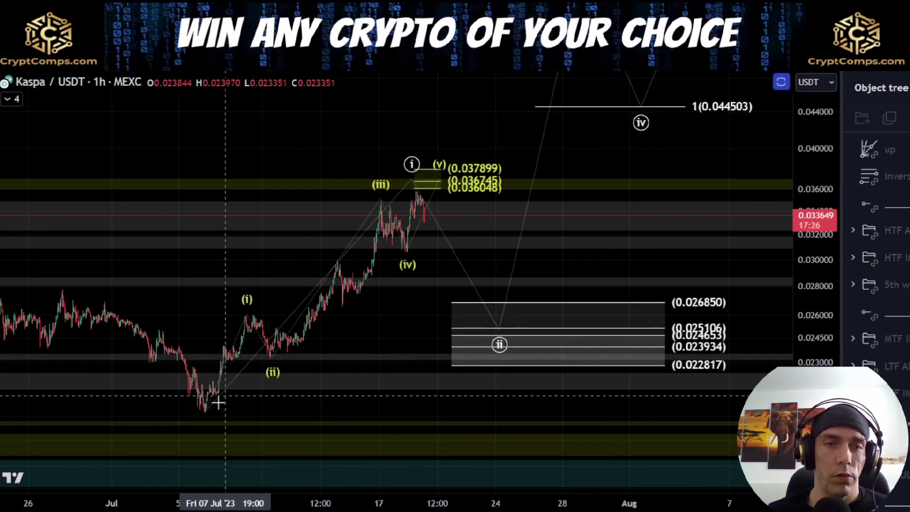
Step: Trace the advance from the July low through waves (i) to (v) with the brush, and delete the stroke
mouse_move(214, 402)
left_mouse_down()
mouse_move(262, 315)
mouse_move(301, 306)
mouse_move(372, 209)
left_mouse_up()
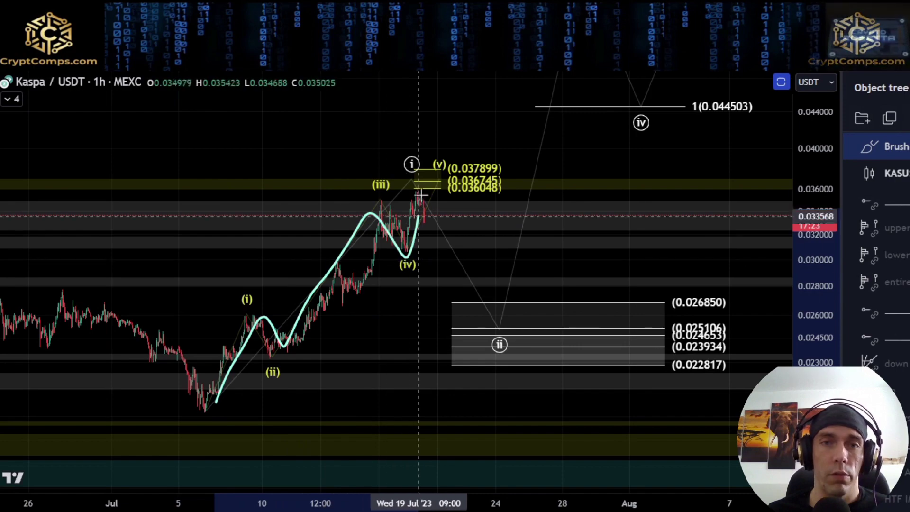
left_click_drag(422, 195, 425, 185)
key("Delete")
Step: Move the wave (v) point of the yellow count back to the recent high at about 0.036
scroll(511, 322, "up", 6)
left_click_drag(820, 361, 816, 142)
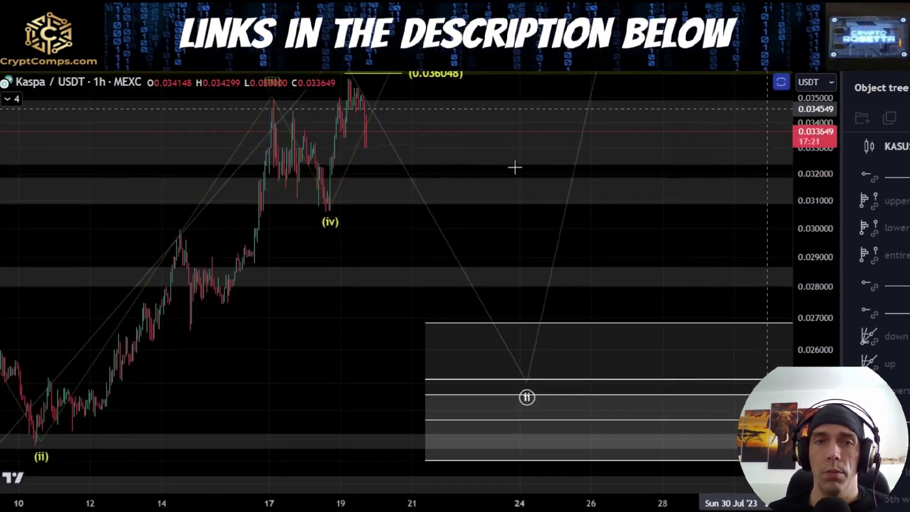
left_click_drag(468, 192, 518, 326)
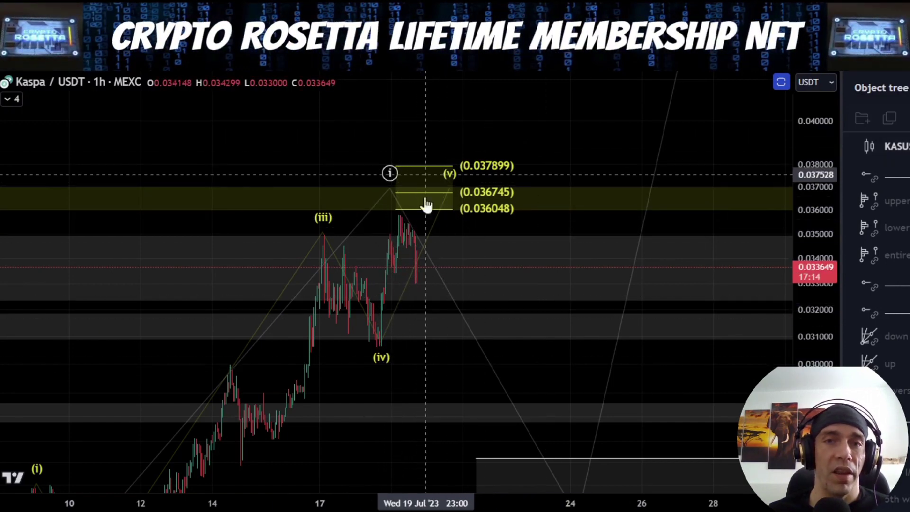
left_click_drag(452, 168, 414, 219)
left_click_drag(545, 390, 497, 286)
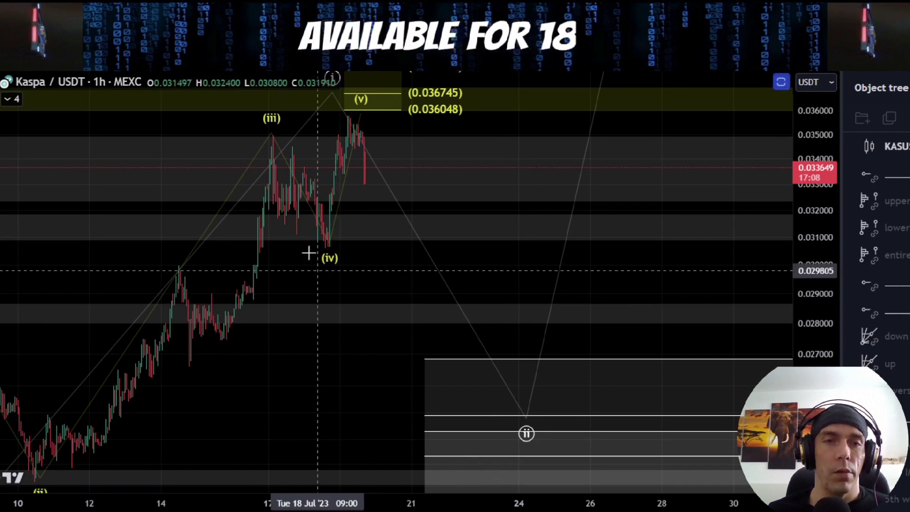
Step: Underline the wave (iv) low, sketch a stepped rally from it to above 0.038, and delete both strokes
left_click_drag(309, 253, 345, 247)
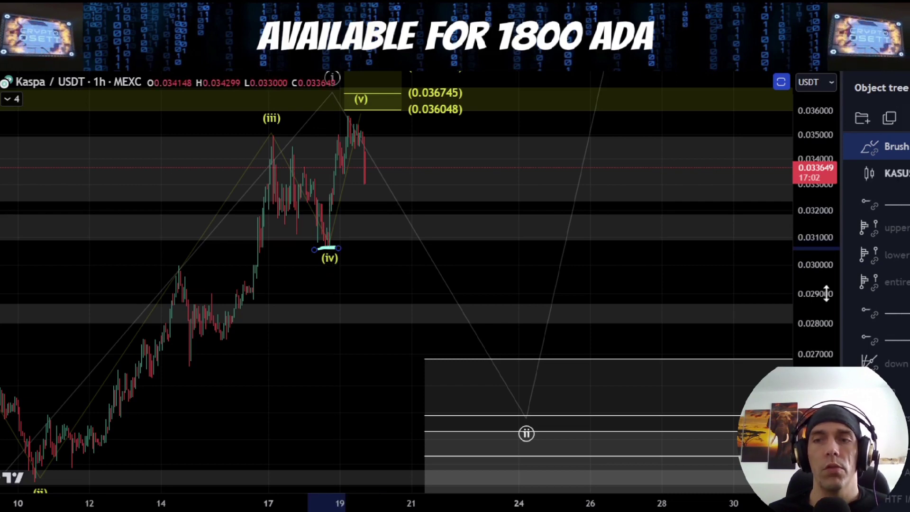
left_click_drag(827, 294, 836, 336)
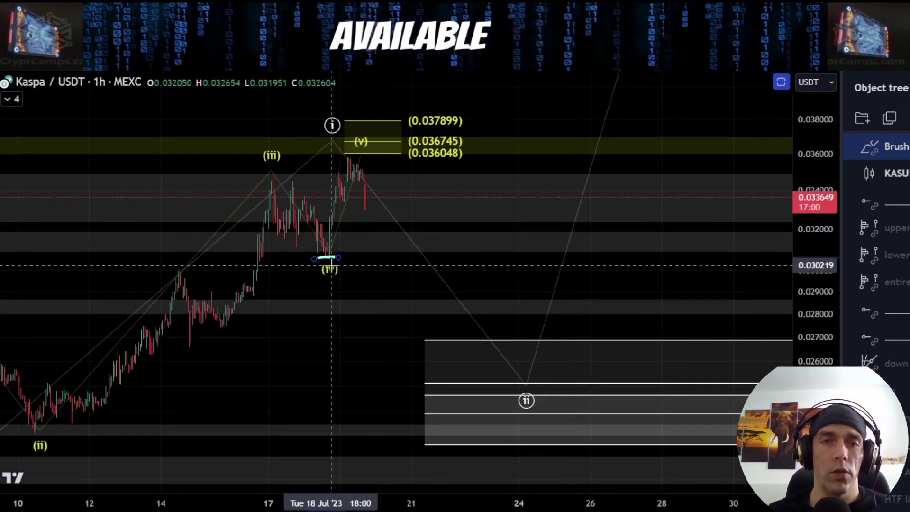
mouse_move(330, 259)
left_mouse_down()
mouse_move(359, 170)
mouse_move(499, 73)
left_mouse_up()
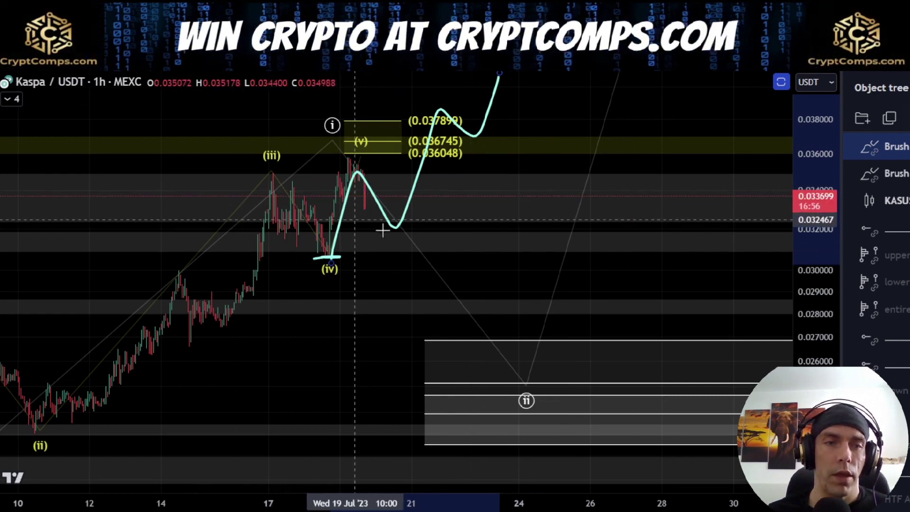
scroll(417, 233, "down", 2)
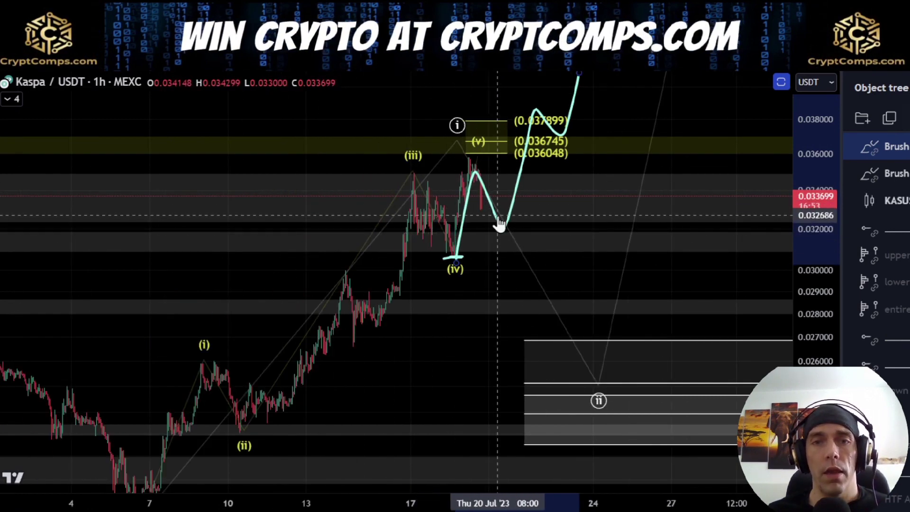
key("Delete")
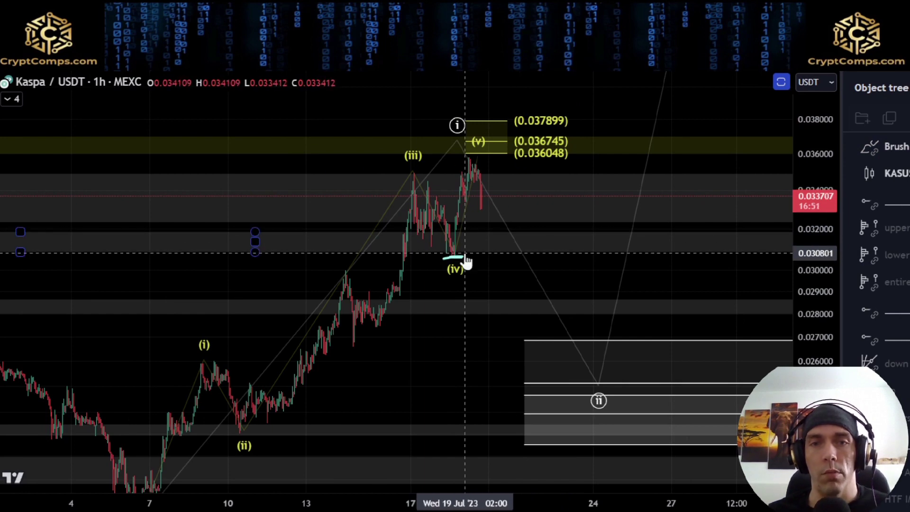
key("Delete")
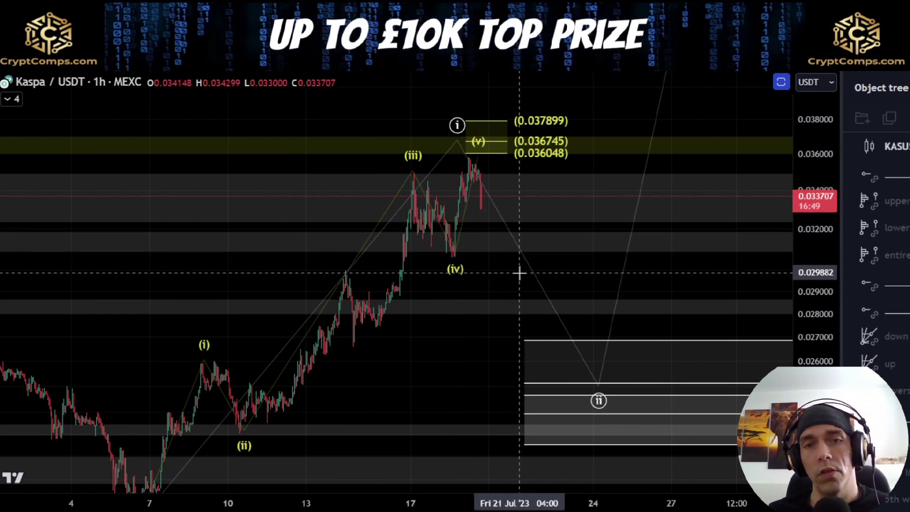
Step: Enable the 0.382 level on the wave ii Fib retracement
left_click_drag(520, 270, 450, 285)
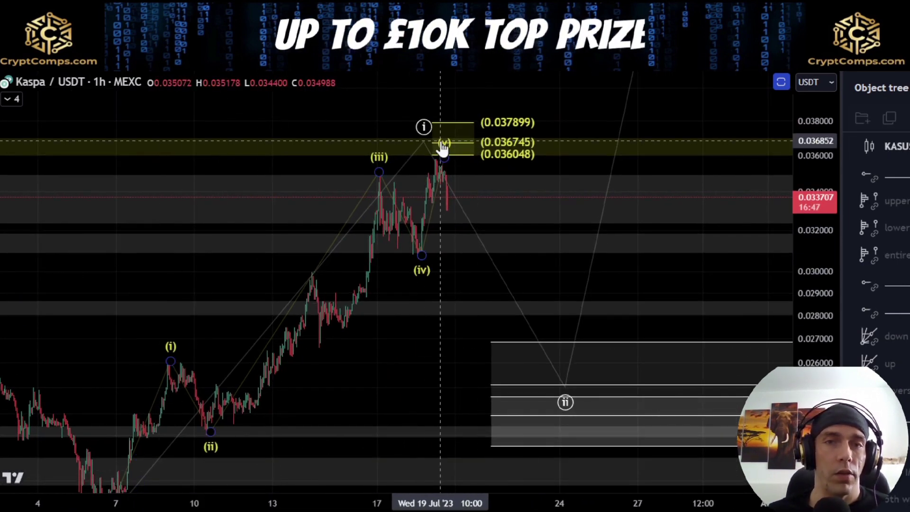
left_click_drag(820, 254, 813, 319)
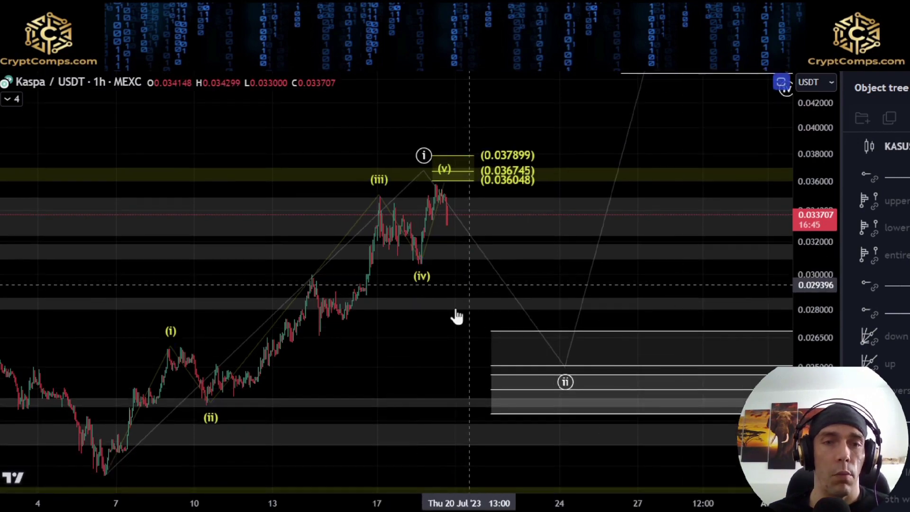
left_click_drag(424, 337, 336, 293)
scroll(372, 298, "down", 3)
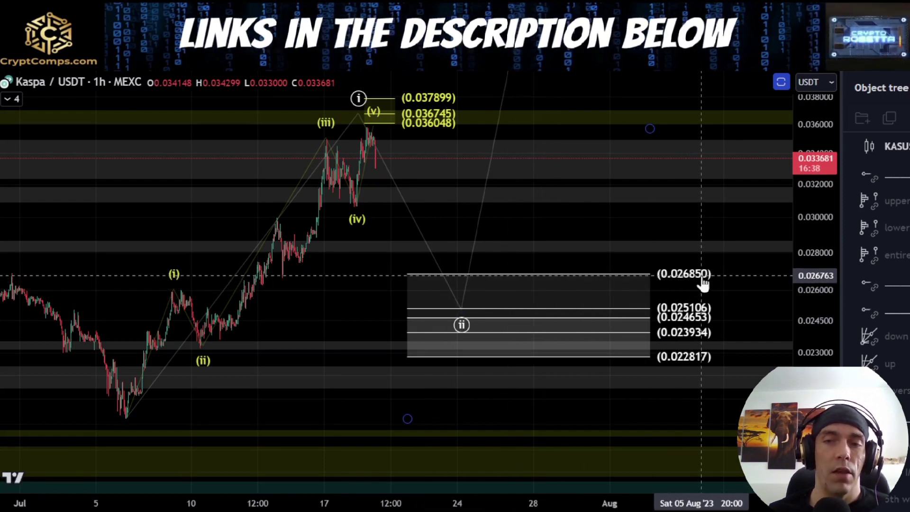
double_click(704, 351)
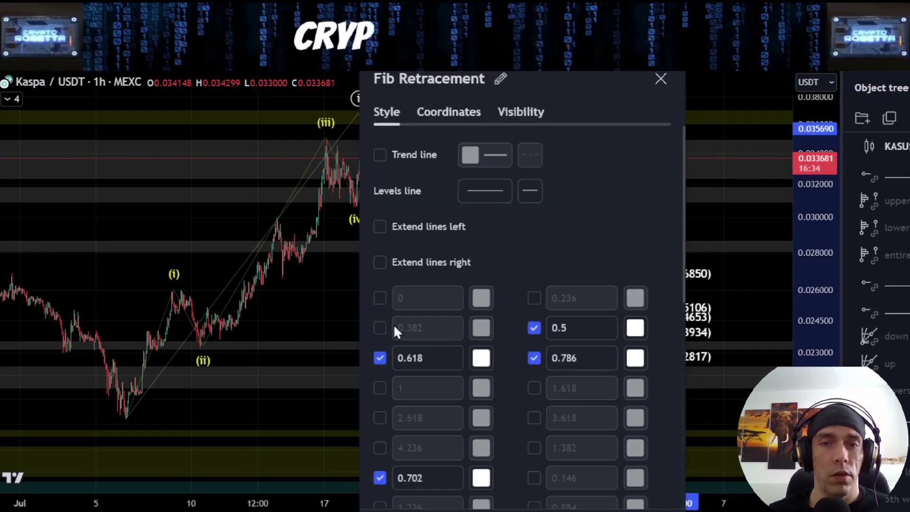
left_click(380, 328)
key("Return")
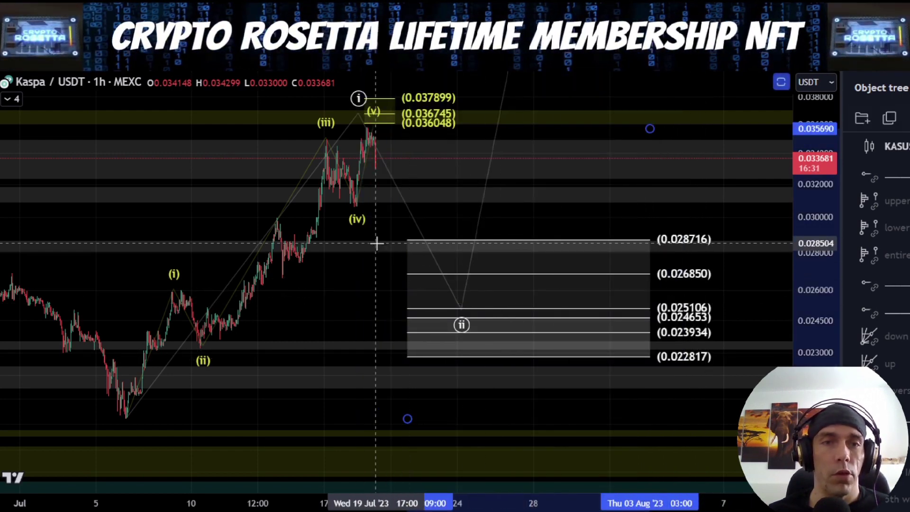
Step: Circle the 0.028716 retracement target with the brush and undo the mark
left_click_drag(377, 243, 469, 245)
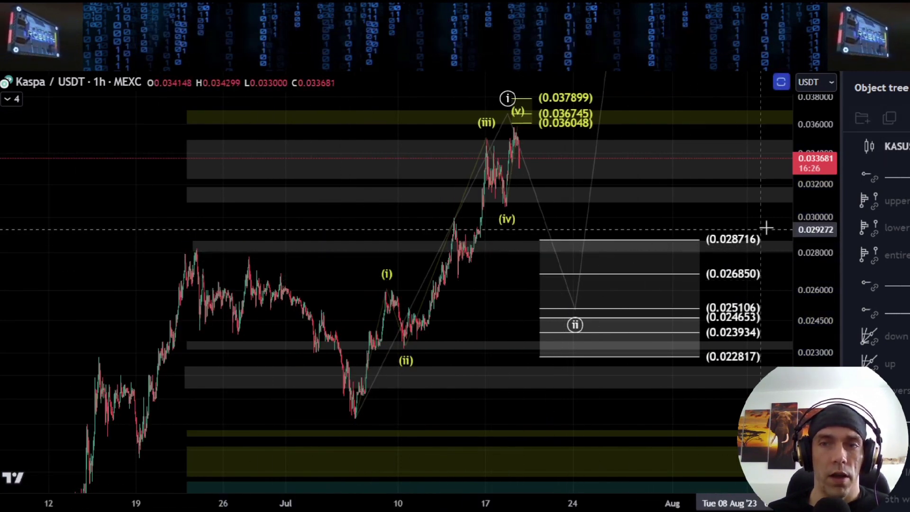
left_click_drag(762, 227, 711, 235)
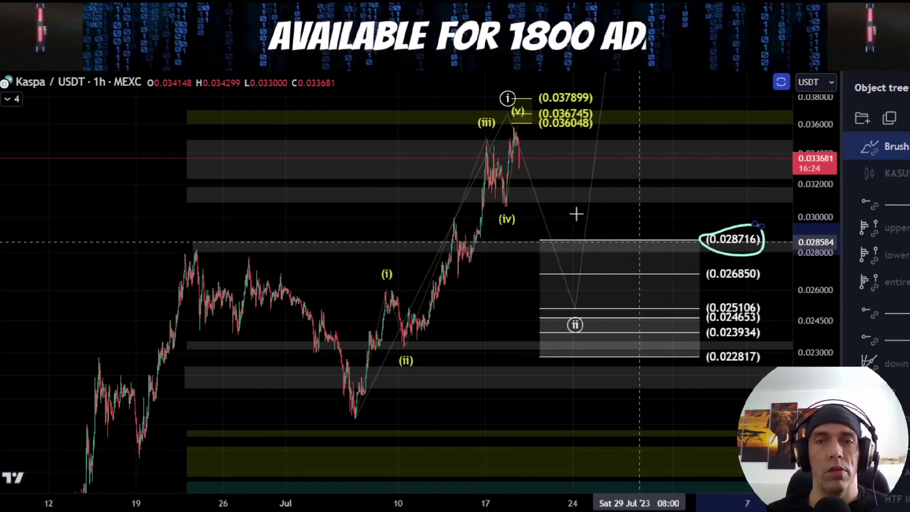
key("ctrl+z")
Step: Sketch two alternative pullbacks from the recent high toward the wave ii retracement zone, each with a rebound, undoing both
left_click_drag(514, 129, 522, 167)
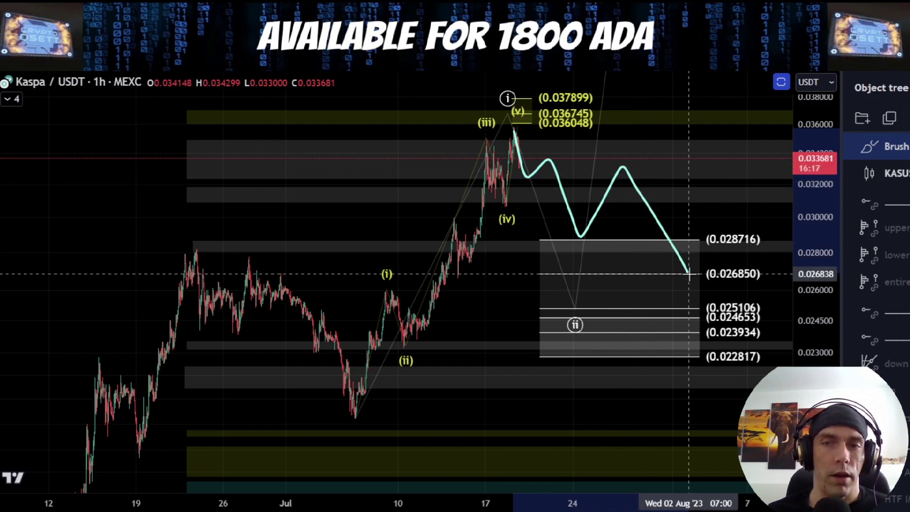
key("ctrl+z")
mouse_move(515, 126)
left_mouse_down()
mouse_move(553, 170)
mouse_move(577, 241)
left_mouse_up()
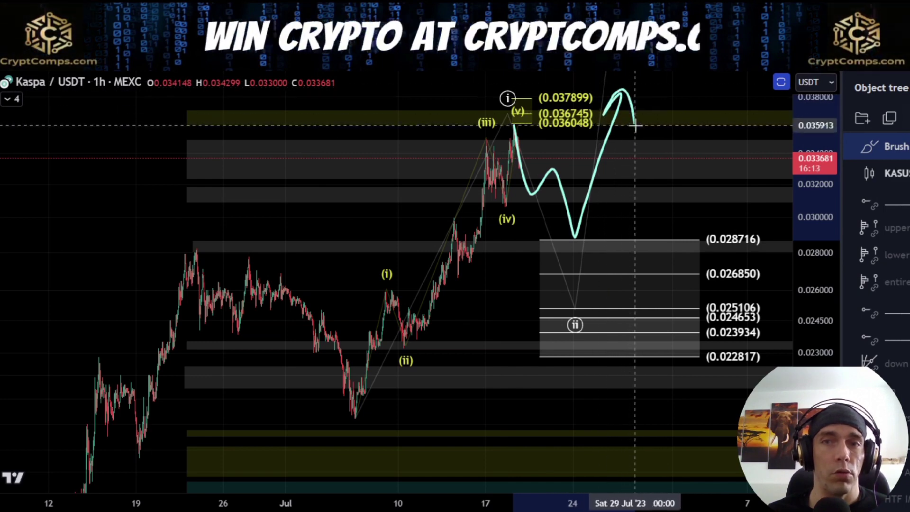
key("ctrl+z")
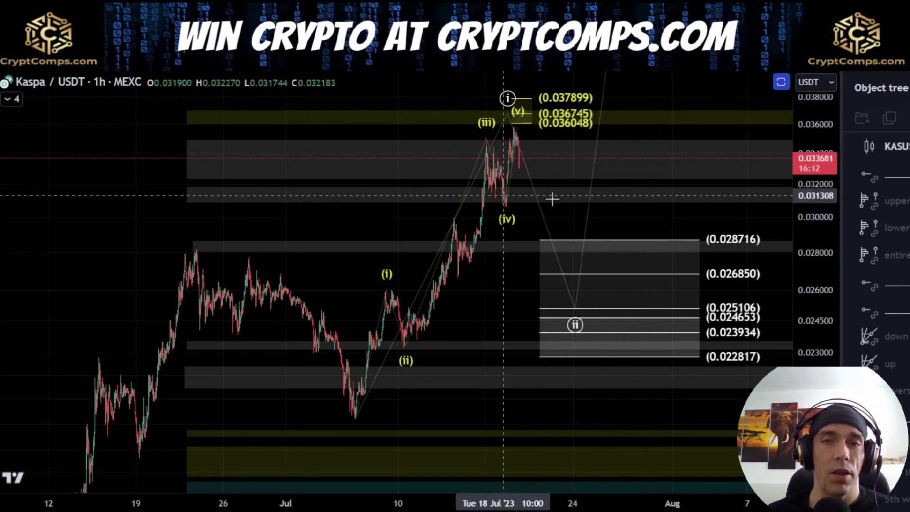
Step: Mark the wave (iv) low with a short brush stroke and undo it
scroll(569, 201, "up", 3)
mouse_move(493, 201)
left_mouse_down()
mouse_move(538, 205)
mouse_move(505, 196)
left_mouse_up()
key("ctrl+z")
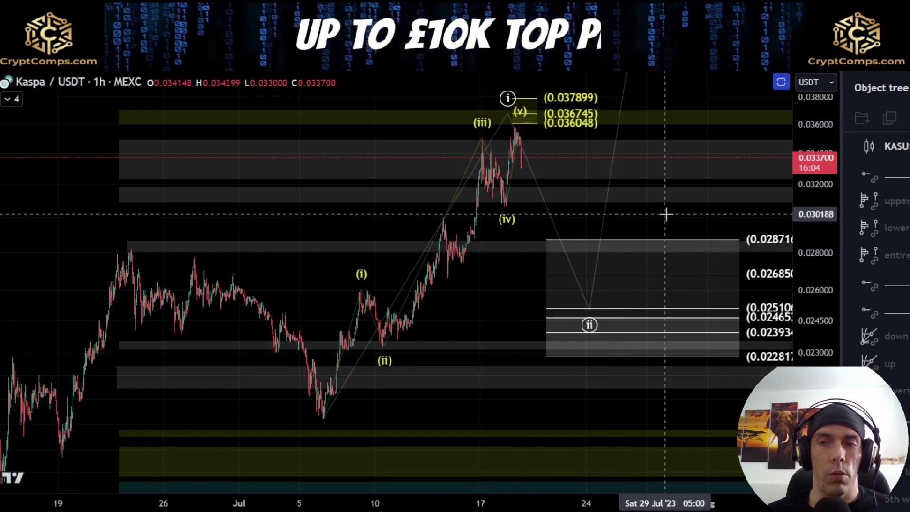
Step: Trace the full white impulse from the July low through waves i, ii, iii and iv to wave v with the brush
left_click_drag(667, 212, 488, 261)
left_click_drag(835, 163, 797, 342)
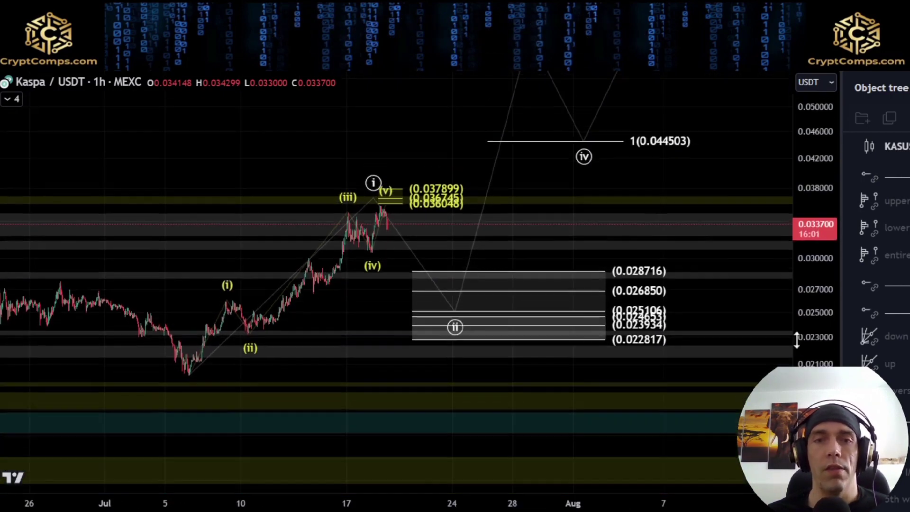
scroll(556, 241, "down", 5)
left_click_drag(665, 164, 587, 230)
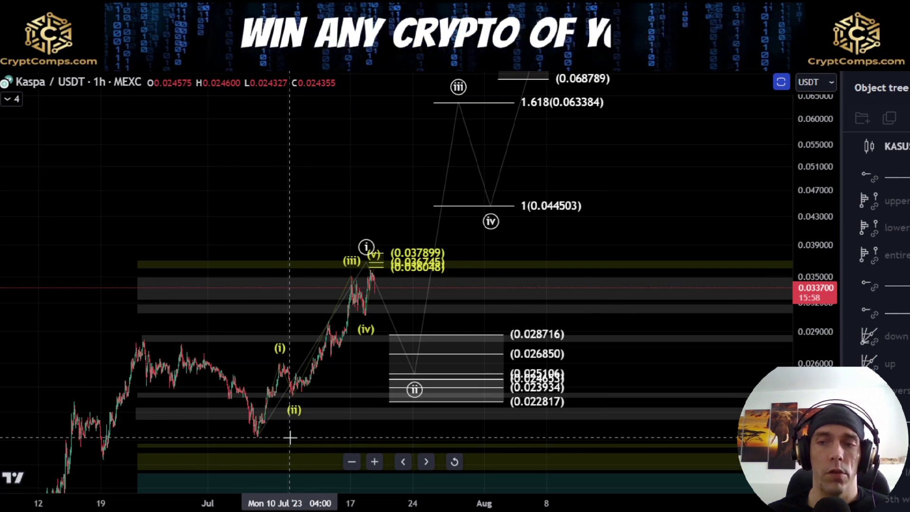
left_click_drag(671, 207, 659, 247)
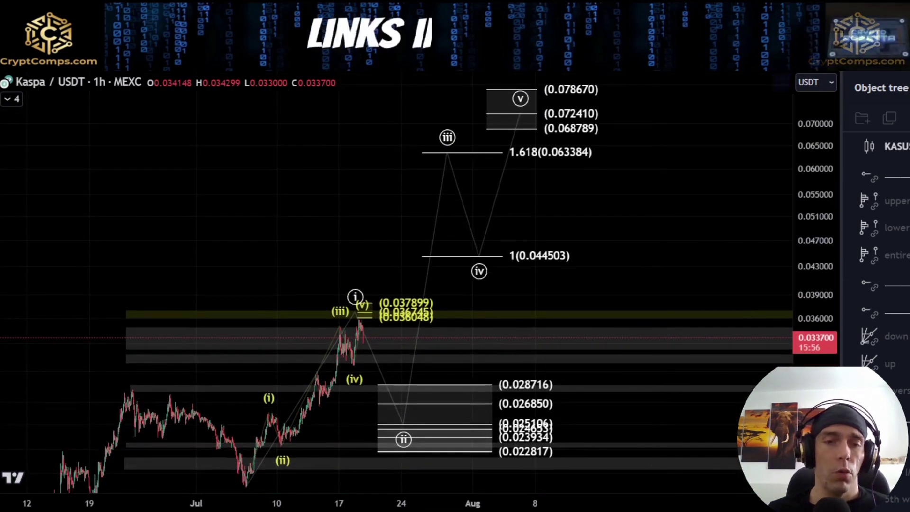
left_click_drag(259, 474, 341, 327)
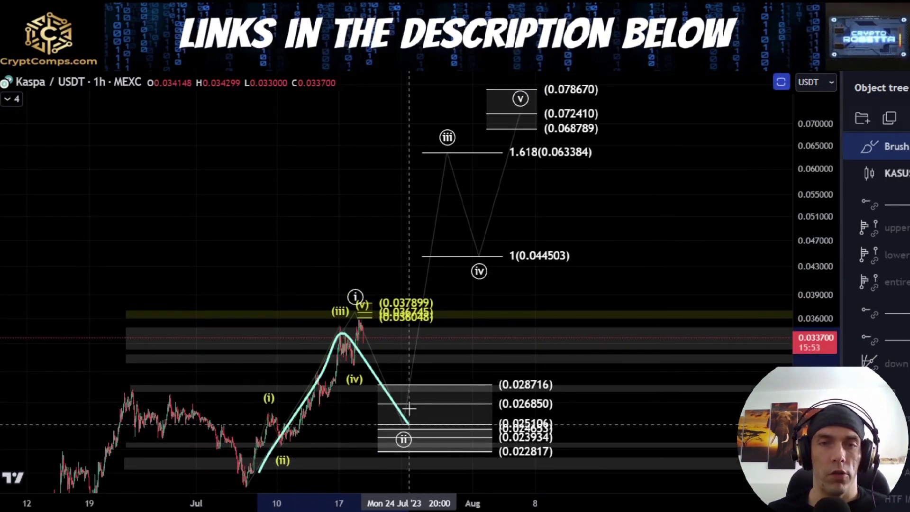
left_click_drag(409, 424, 447, 156)
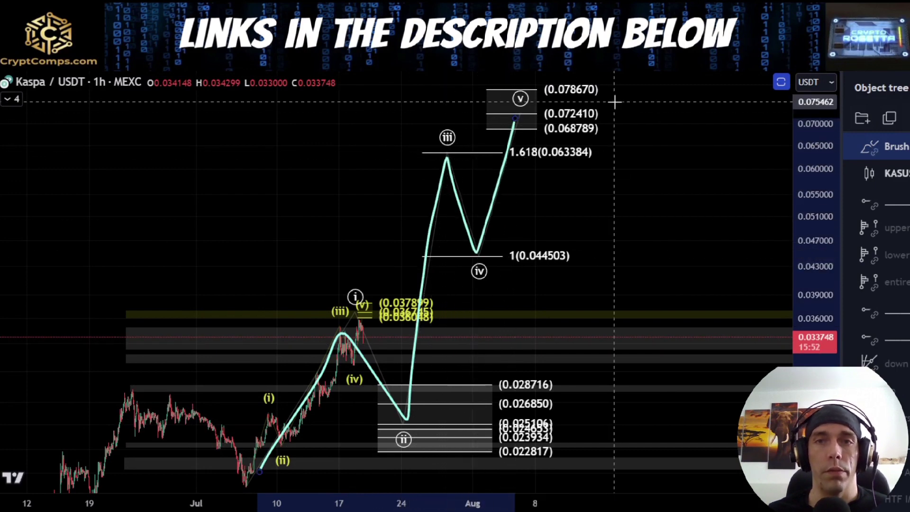
Step: Circle the wave v price targets, and remove both the circle and the traced impulse path
mouse_move(614, 99)
left_mouse_down()
mouse_move(559, 74)
mouse_move(546, 140)
mouse_move(615, 98)
left_mouse_up()
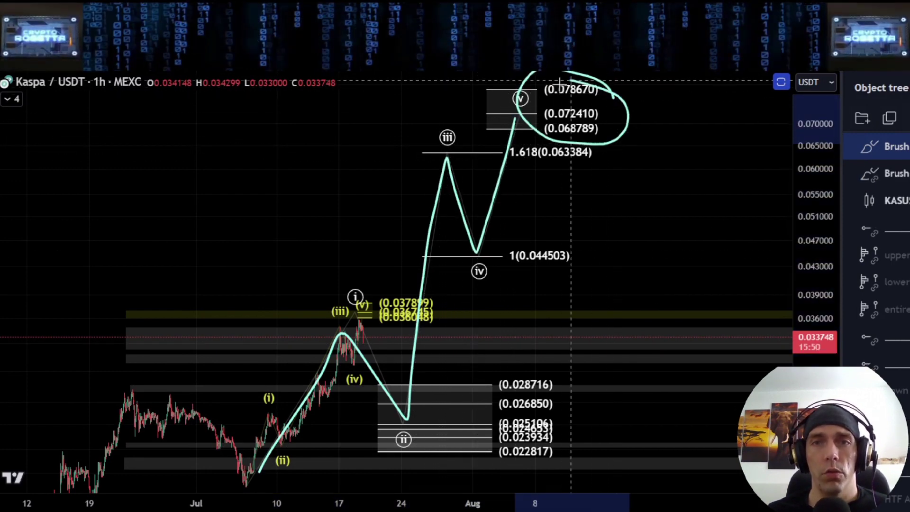
left_click(591, 145)
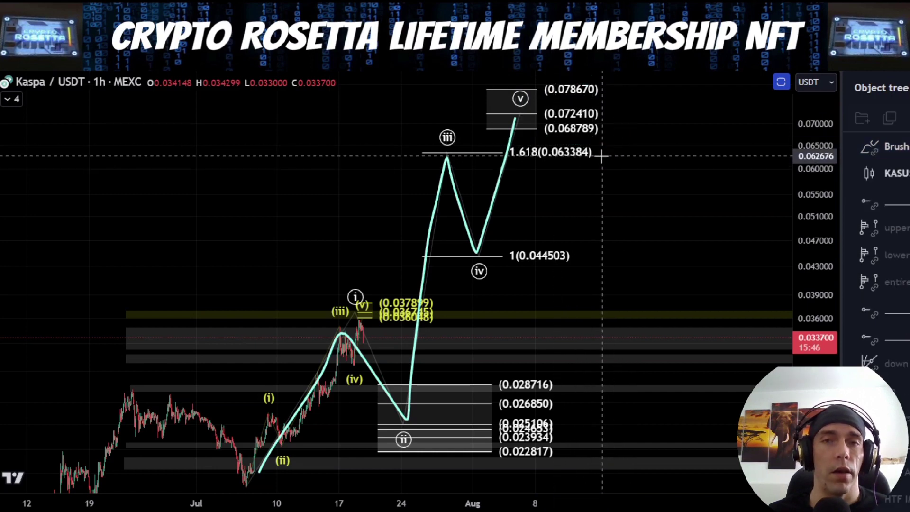
key("ctrl+z")
Step: Circle and underline the 1.618 target (0.063384) of wave iii with the brush
left_click_drag(592, 138, 504, 139)
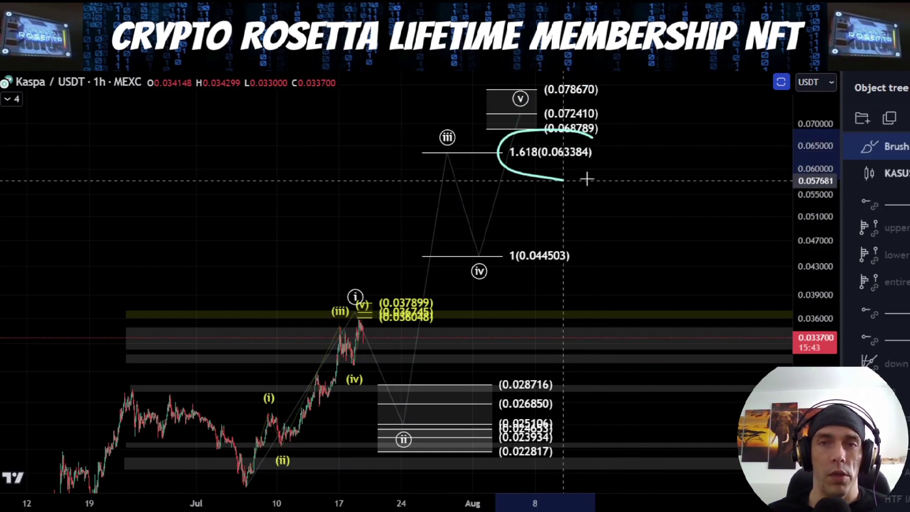
left_click_drag(587, 179, 609, 164)
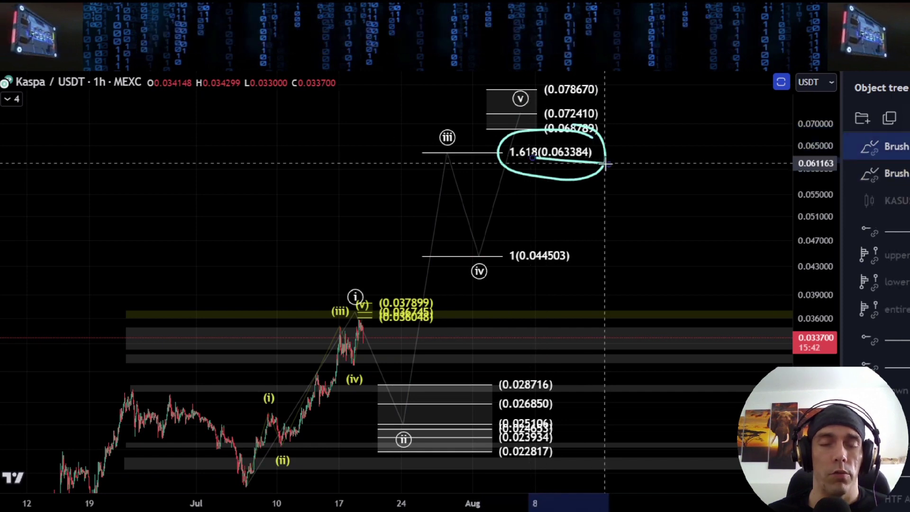
Step: Undo the brush circle and underline on the 1.618 target, and hide the white impulse count with its yellow subwaves
key("ctrl+z")
key("ctrl+z")
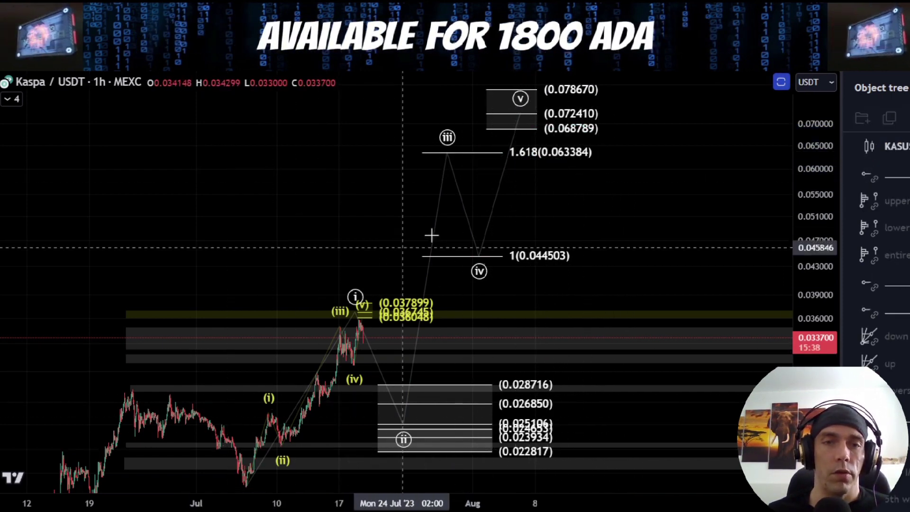
left_click_drag(544, 189, 594, 85)
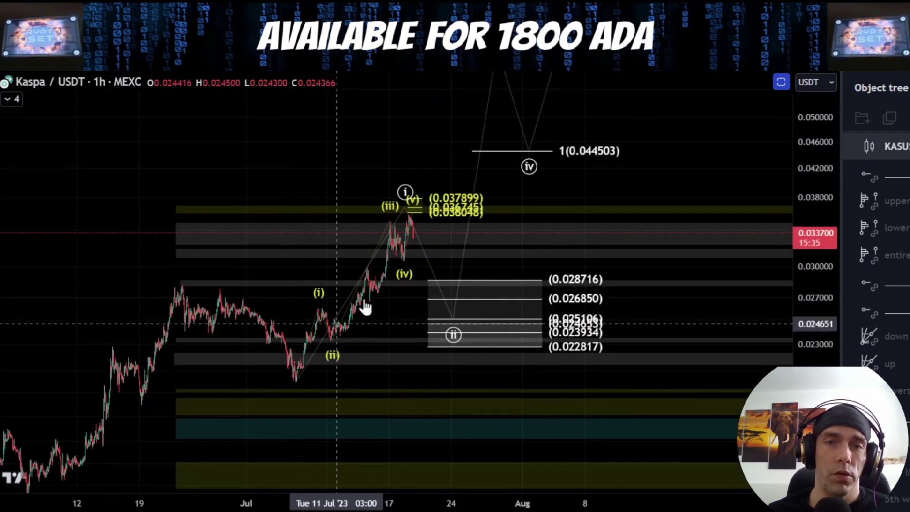
left_click(409, 202)
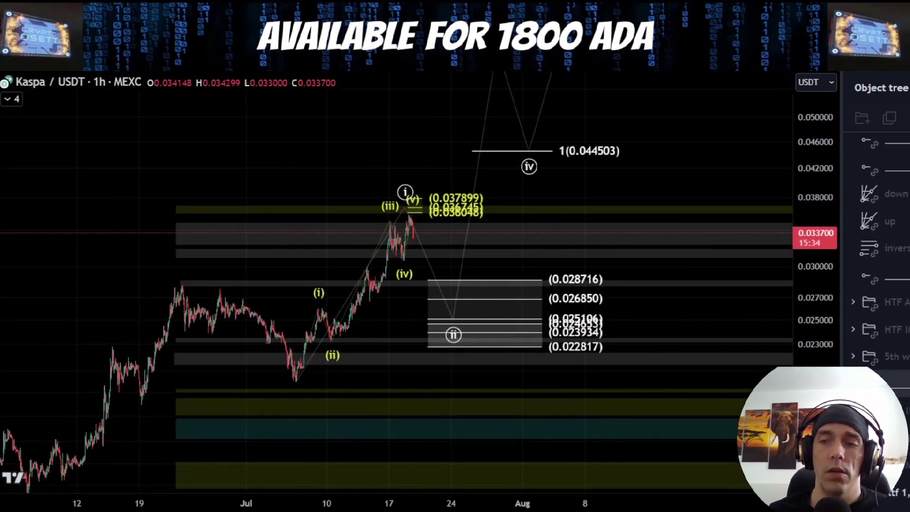
scroll(901, 389, "down", 1)
left_click(906, 421)
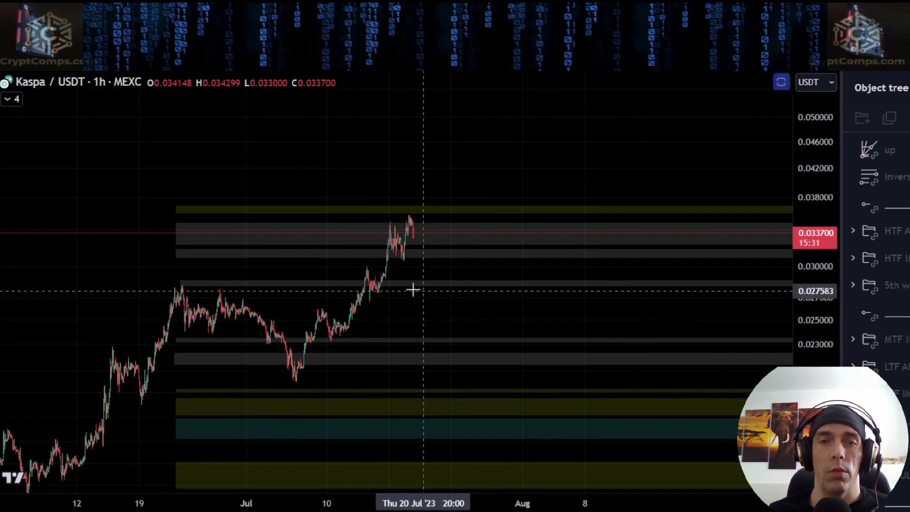
Step: Display the short-term count with teal waves i–ii, white waves 1–2, the green retracement zone and the invalidation line
scroll(408, 294, "up", 10)
left_click_drag(812, 407, 812, 136)
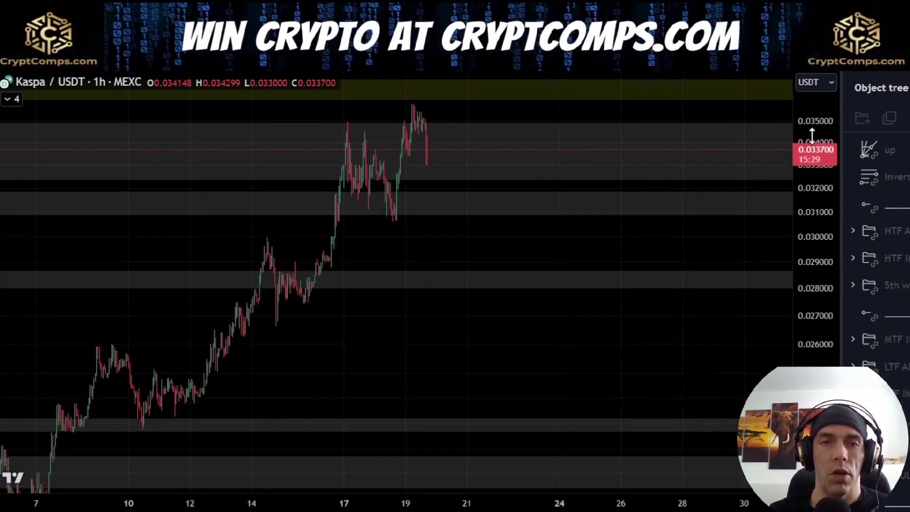
left_click_drag(482, 237, 433, 321)
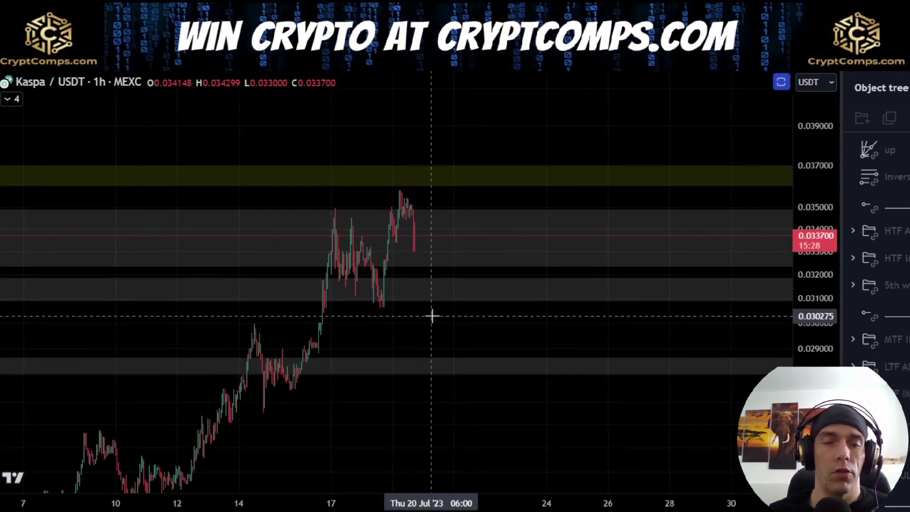
left_click(907, 394)
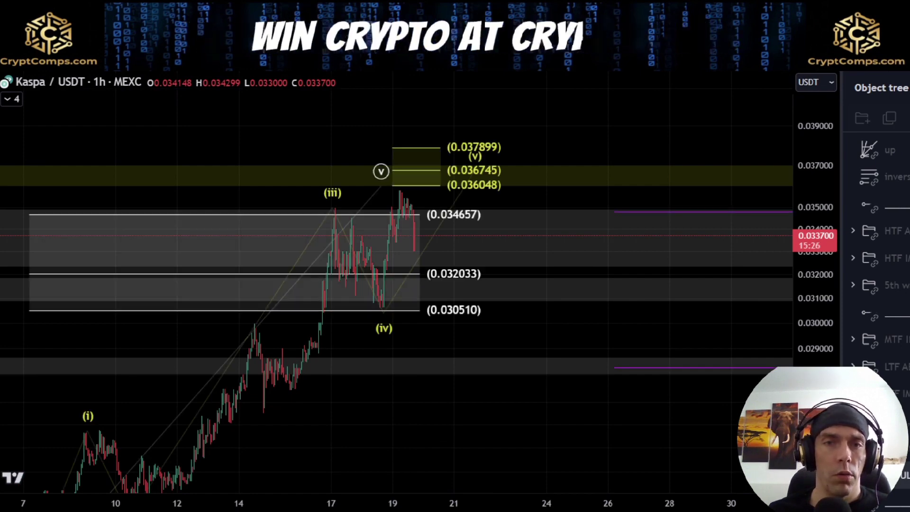
left_click(907, 394)
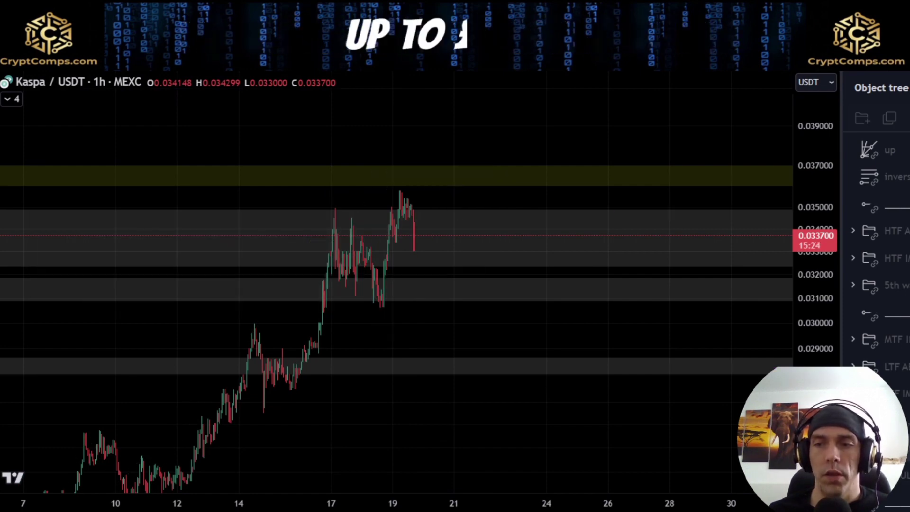
key("ctrl+alt+h")
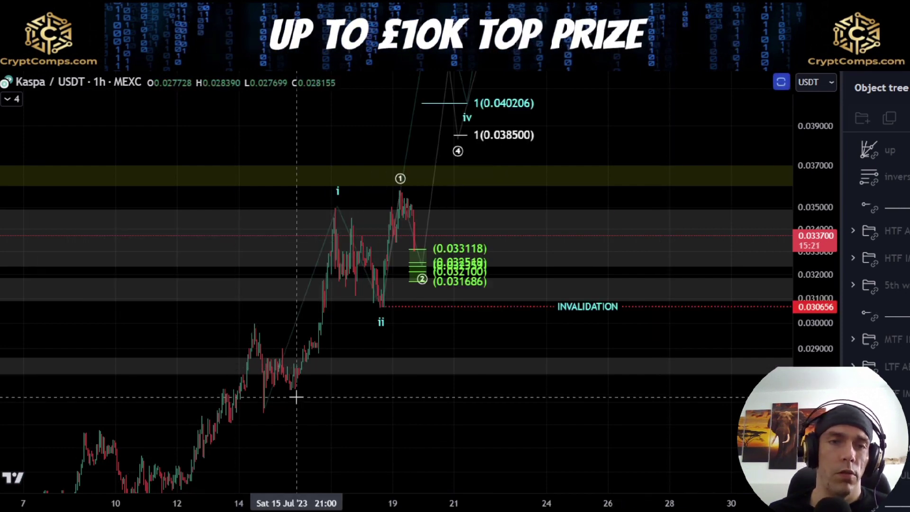
Step: Circle the green wave 2 retracement zone (0.033118 to 0.031686) with the brush and undo the circle
scroll(436, 332, "up", 4)
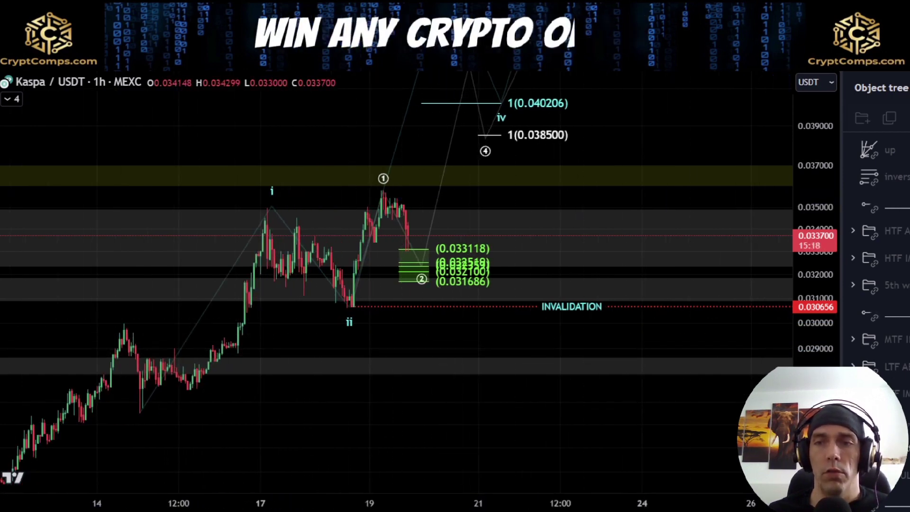
left_click_drag(823, 377, 823, 331)
scroll(482, 374, "up", 3)
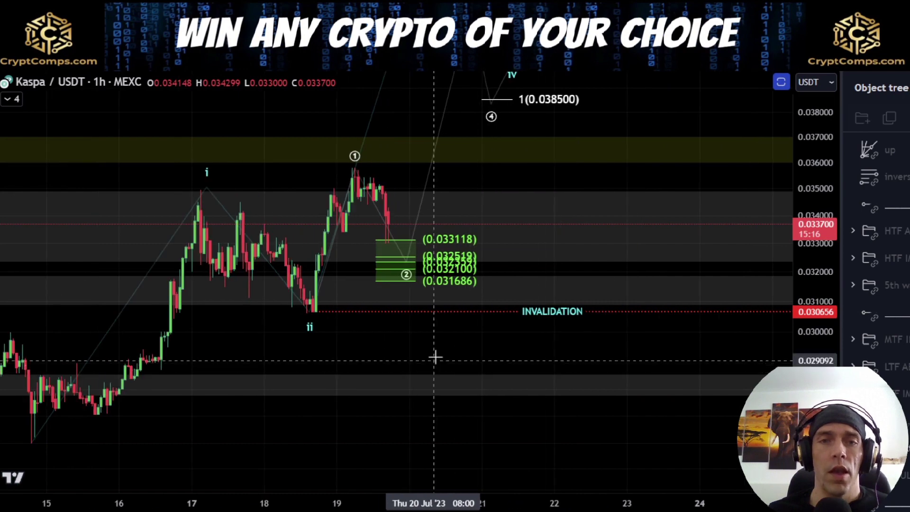
left_click_drag(439, 382, 443, 418)
scroll(412, 431, "up", 3)
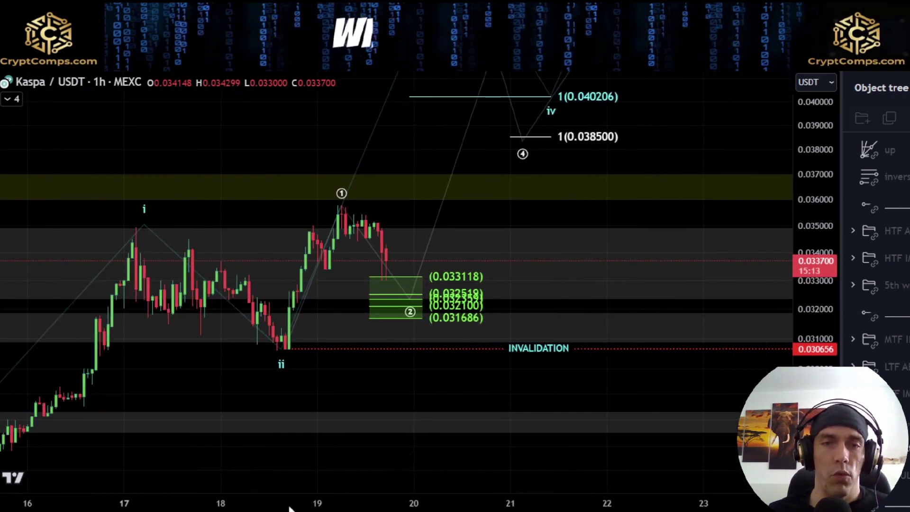
mouse_move(458, 272)
left_mouse_down()
mouse_move(392, 262)
mouse_move(366, 322)
left_mouse_up()
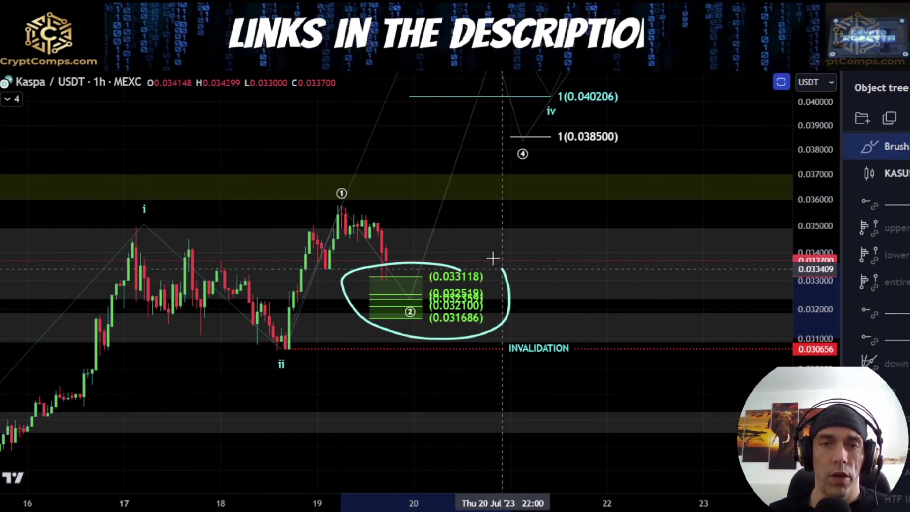
key("ctrl+z")
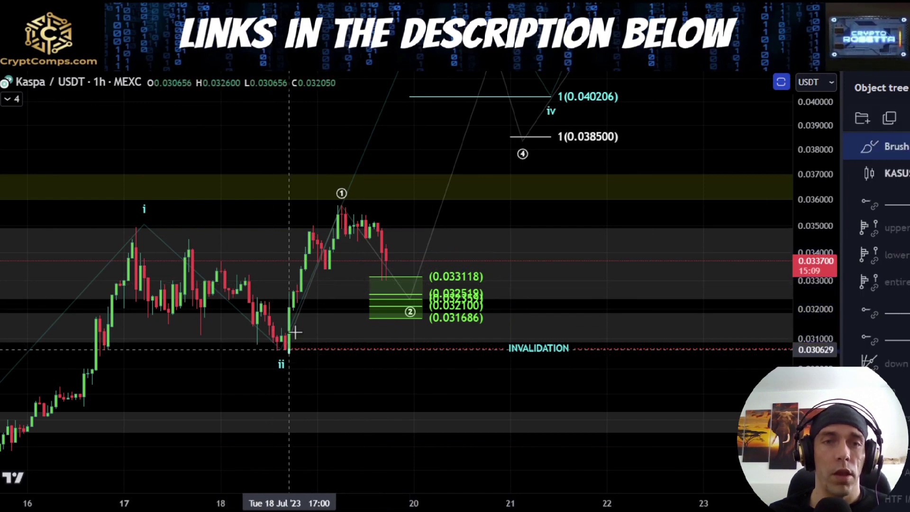
Step: Trace the white count with the brush from the wave ii low through waves 1 to 4, and delete the stroke beyond wave 2
left_click_drag(289, 350, 337, 204)
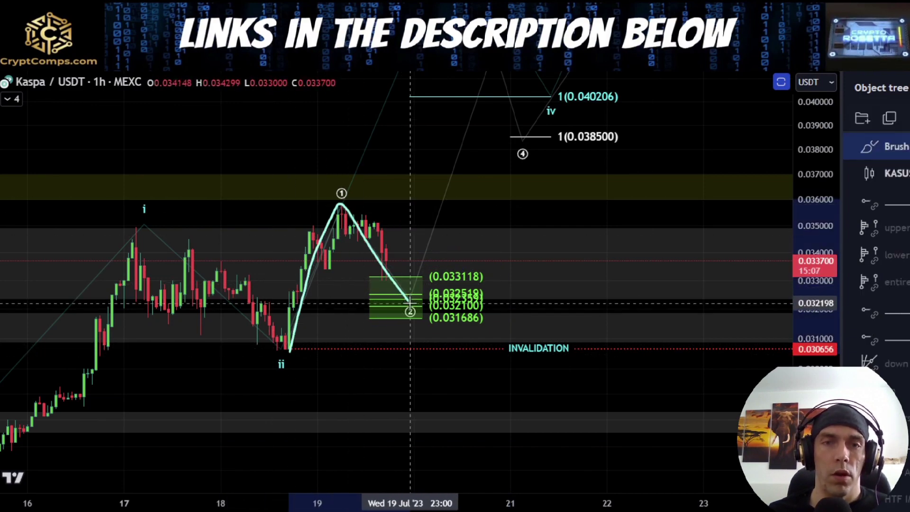
left_click_drag(827, 304, 829, 358)
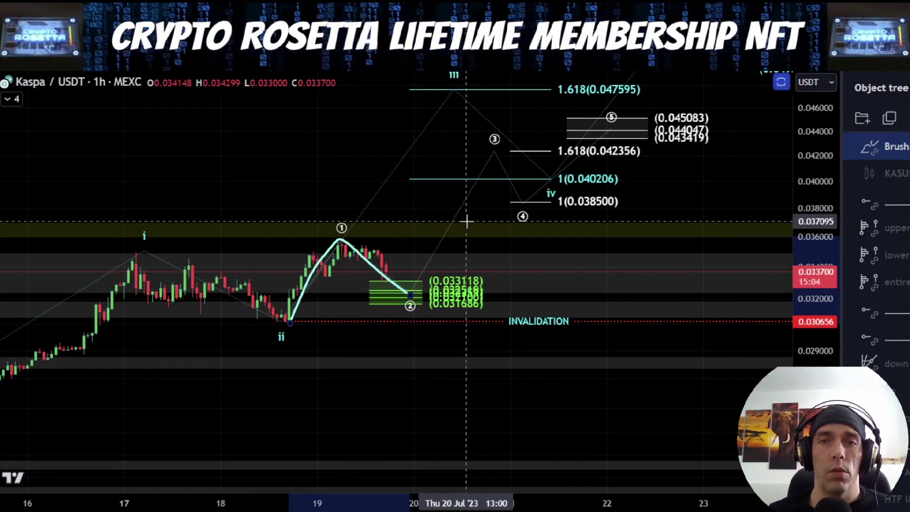
scroll(467, 221, "down", 4)
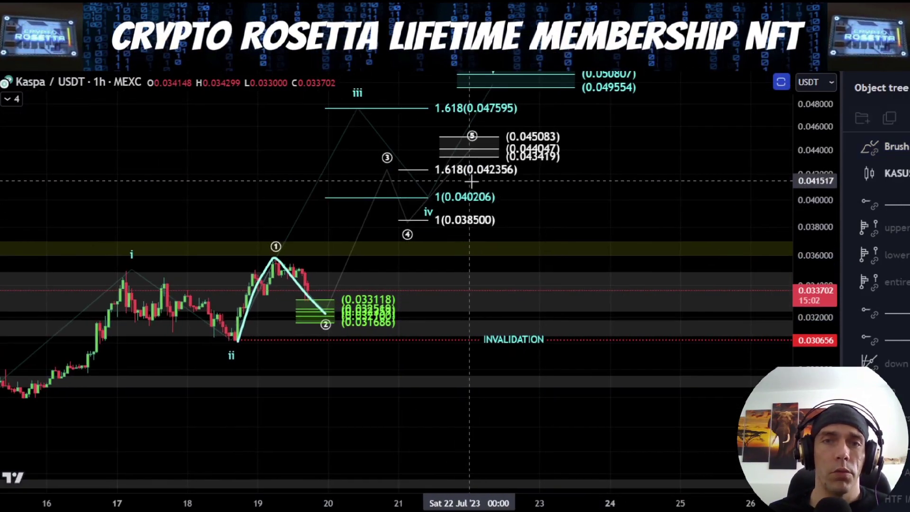
left_click_drag(827, 340, 827, 308)
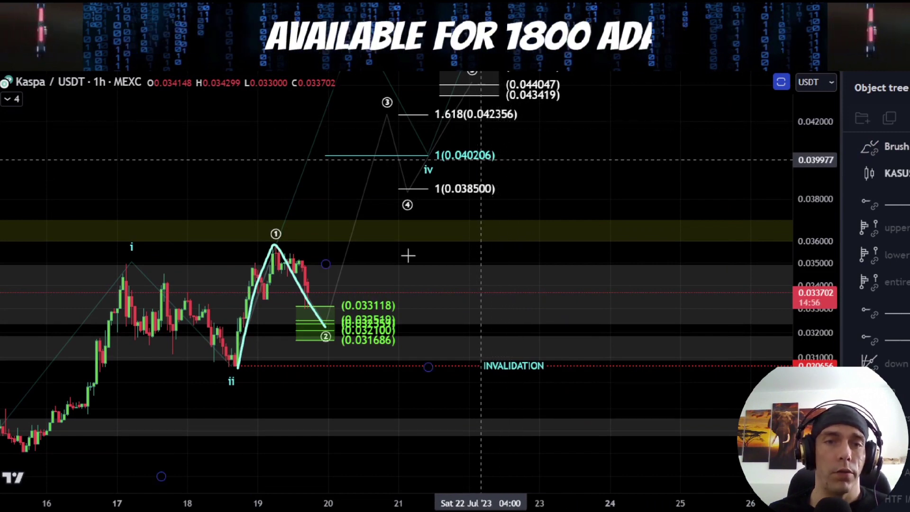
left_click_drag(547, 227, 550, 256)
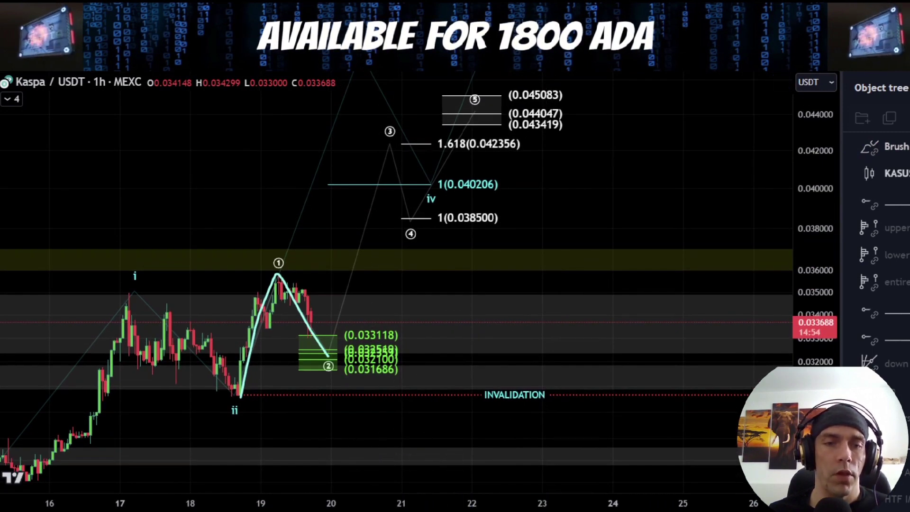
mouse_move(331, 353)
left_mouse_down()
mouse_move(417, 157)
mouse_move(451, 187)
left_mouse_up()
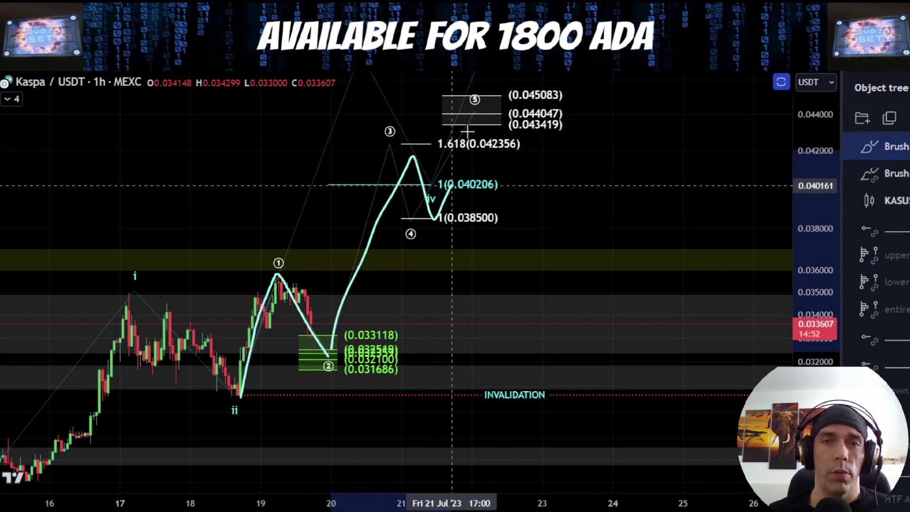
key("Delete")
Step: Circle the wave 5 targets (0.043419 to 0.045083), underline individual levels, and remove these brush marks
mouse_move(581, 91)
left_mouse_down()
mouse_move(488, 99)
mouse_move(558, 103)
left_mouse_up()
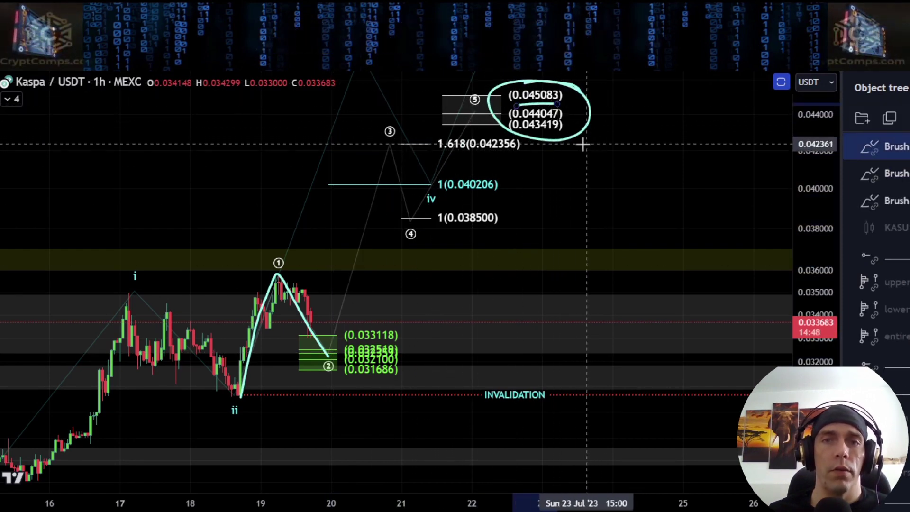
key("Delete")
left_click_drag(511, 138, 567, 137)
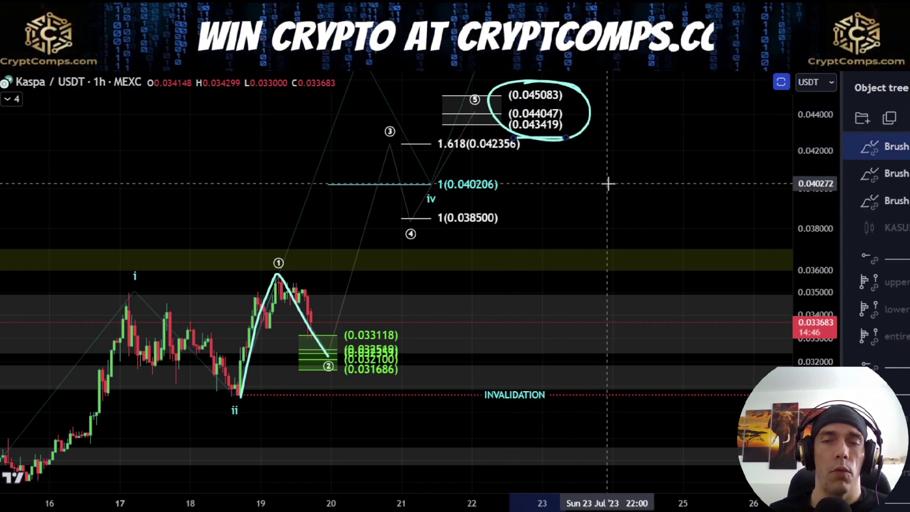
key("ctrl+z")
key("ctrl+z")
Step: Delete the brush trace running over waves 1 and 2
scroll(602, 178, "down", 2)
left_click_drag(795, 164, 795, 200)
left_click(434, 311)
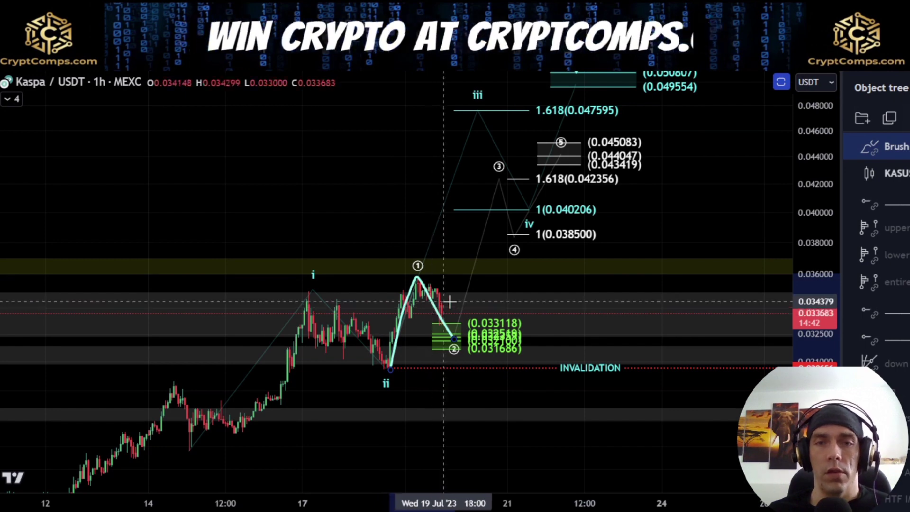
key("Delete")
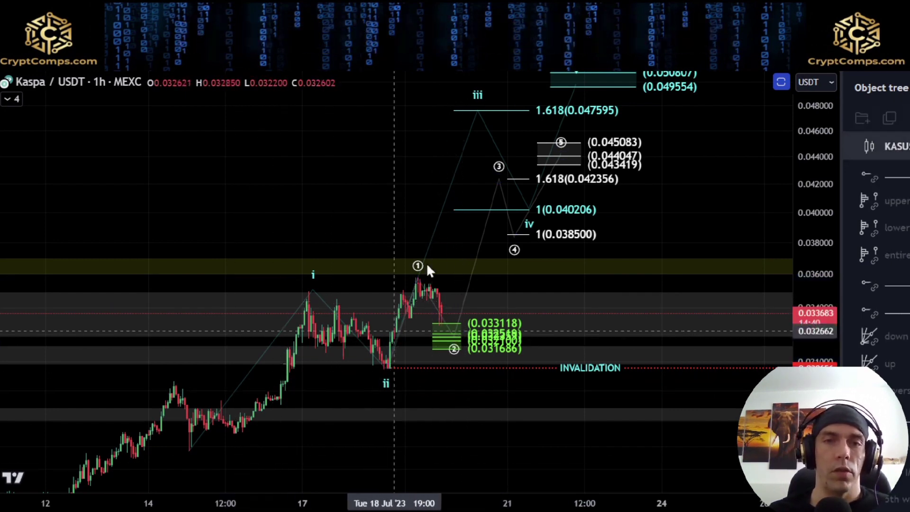
Step: Circle the wave ii low, trace the path through waves 1 and 2 up to wave iii, and circle its 1.618 target (0.047595)
left_click_drag(626, 215, 564, 251)
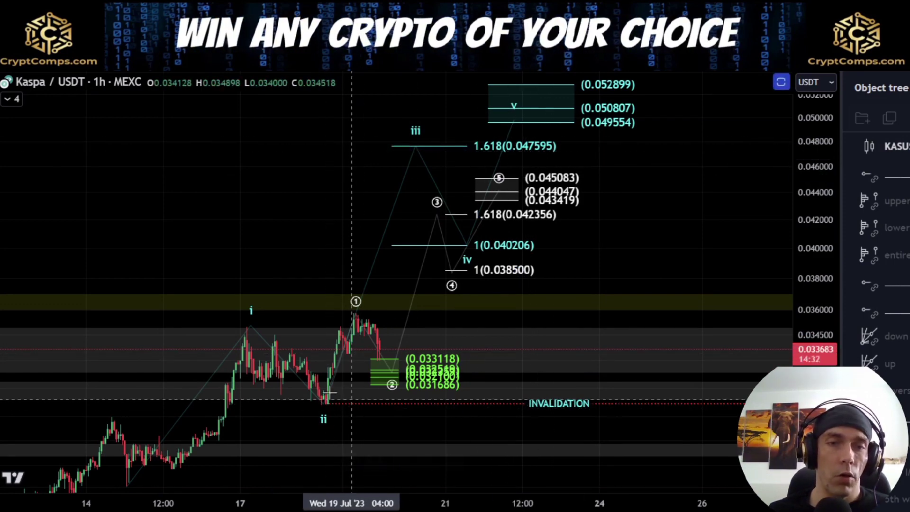
mouse_move(330, 391)
left_mouse_down()
mouse_move(334, 402)
mouse_move(357, 316)
mouse_move(388, 365)
mouse_move(420, 190)
left_mouse_up()
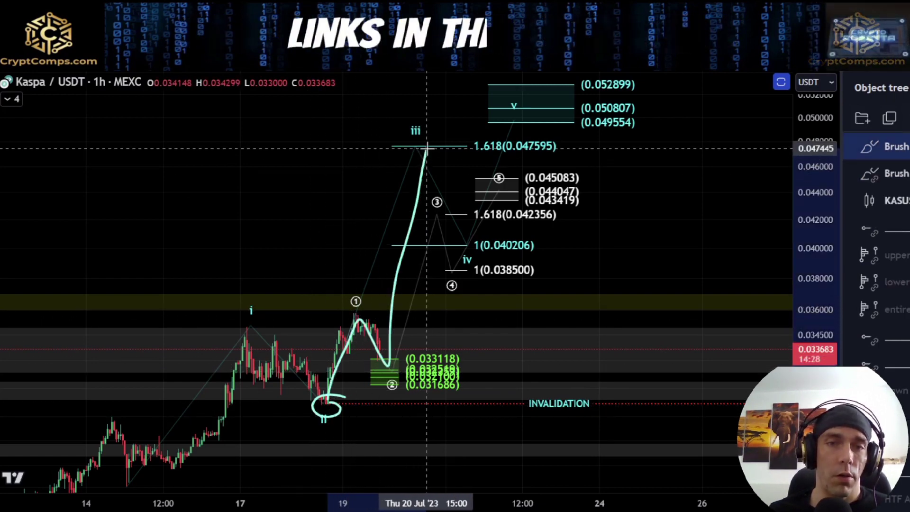
mouse_move(527, 177)
left_mouse_down()
mouse_move(504, 121)
mouse_move(550, 128)
left_mouse_up()
left_click_drag(570, 165, 536, 177)
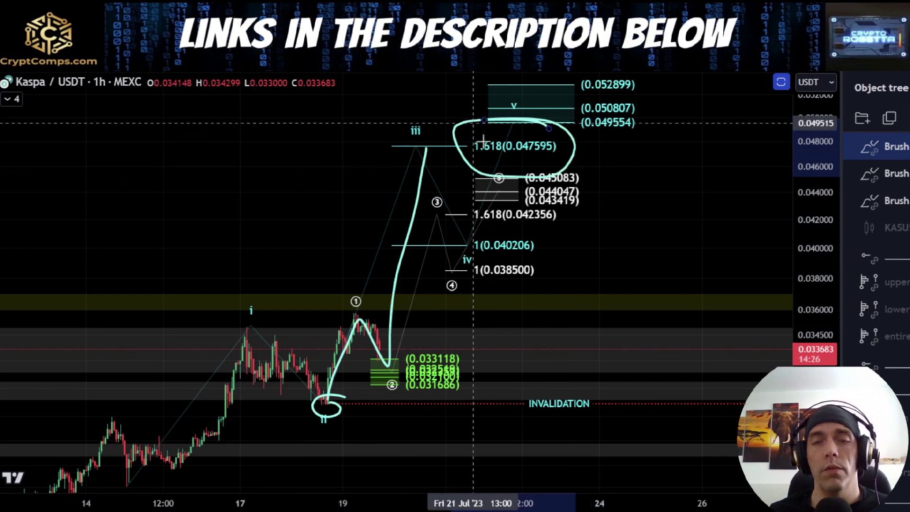
Step: Remove the wave iii trace, the target circle and the circle around the wave ii low
key("ctrl+z")
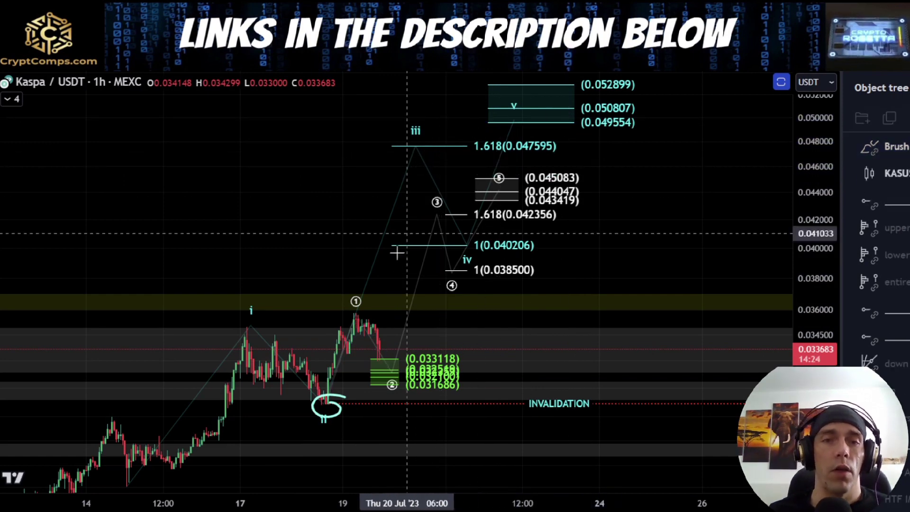
left_click(332, 399)
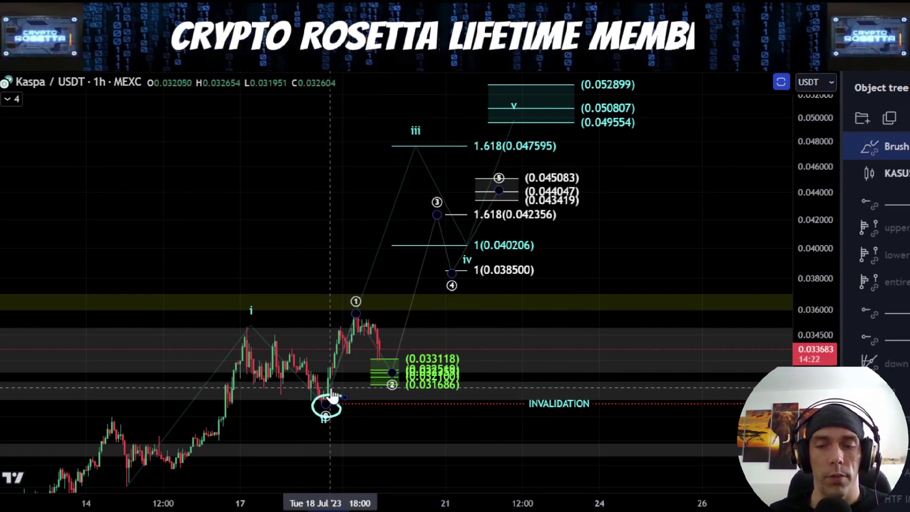
key("Delete")
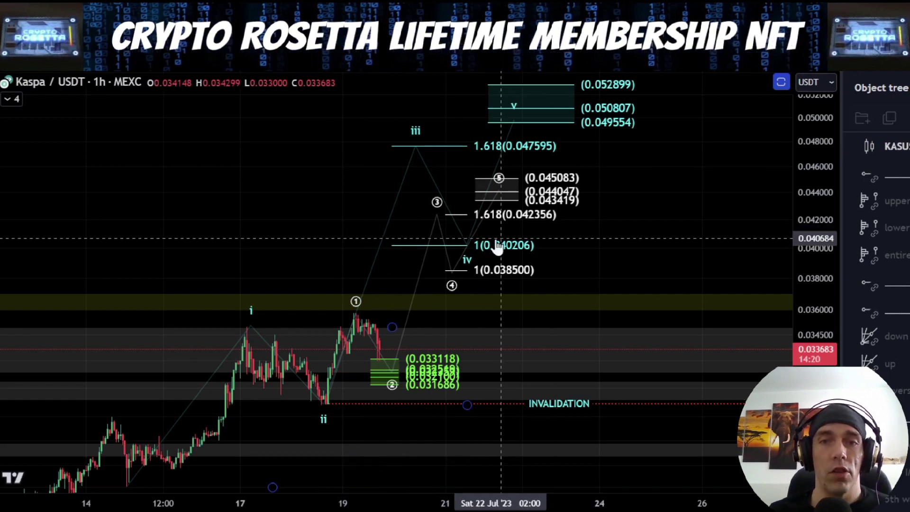
Step: Shift the teal Fibonacci extension with the 1 (0.040206) and 1.618 (0.047595) levels slightly later in time
left_click_drag(498, 247, 595, 253)
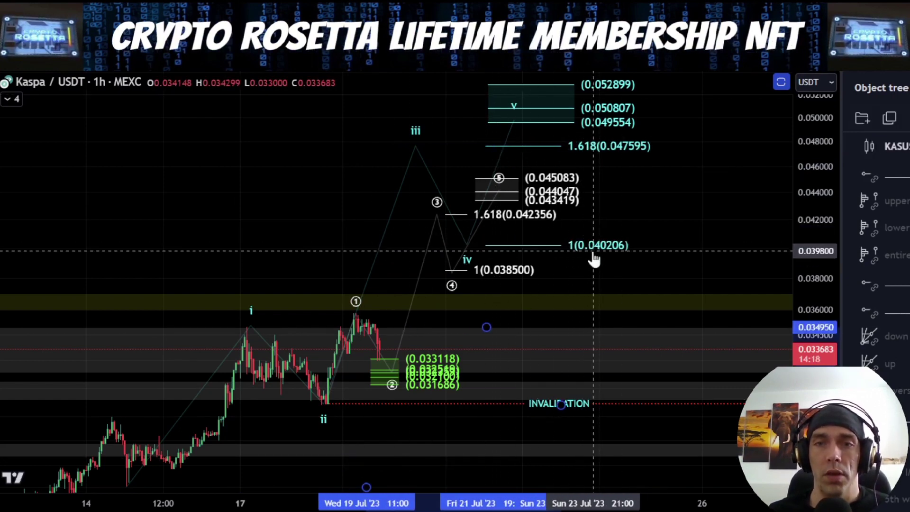
left_click_drag(618, 256, 560, 256)
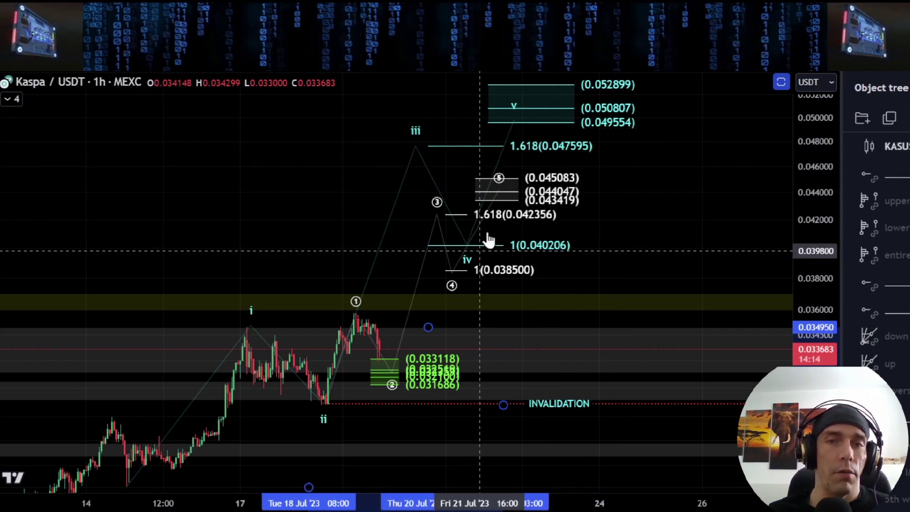
scroll(497, 172, "down", 5)
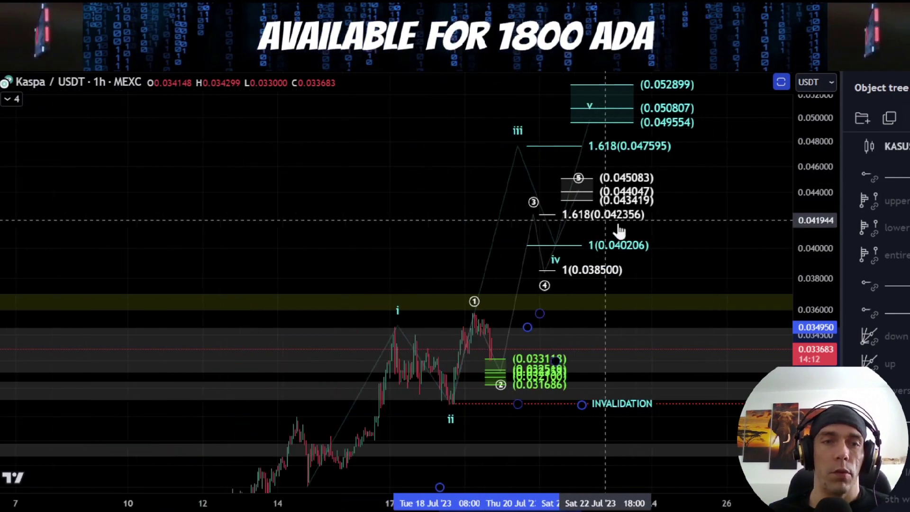
left_click_drag(496, 171, 407, 135)
scroll(540, 241, "down", 5)
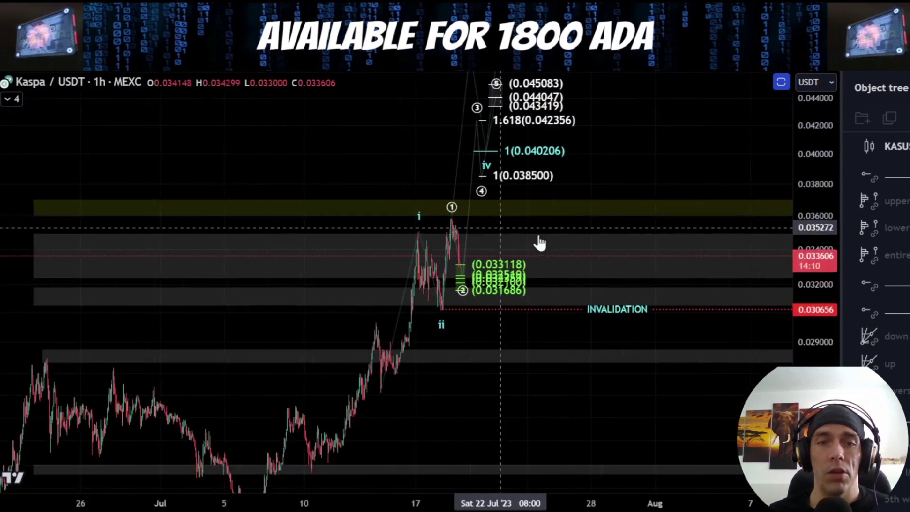
left_click_drag(814, 228, 816, 313)
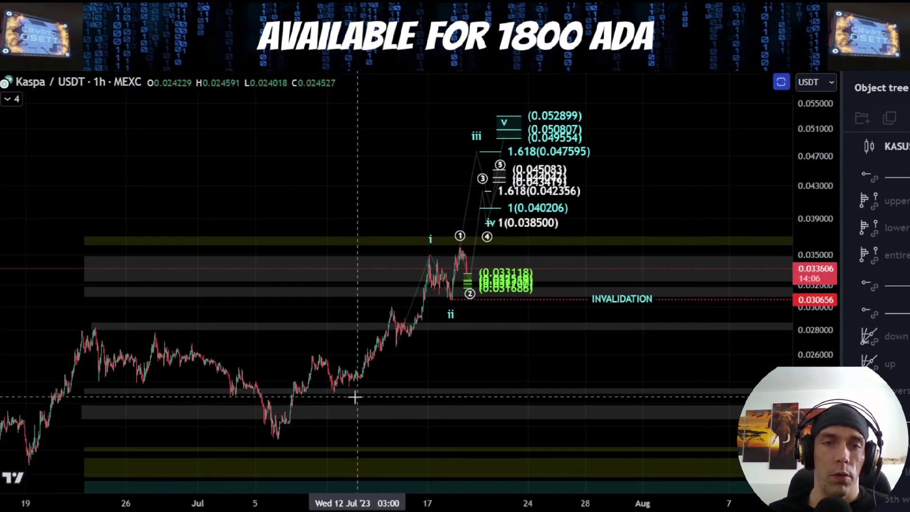
Step: Brush a projected zigzag path from the mid-July low up beyond the wave v target zone, and a second one from the 7 July low
mouse_move(338, 393)
left_mouse_down()
mouse_move(407, 337)
mouse_move(493, 151)
left_mouse_up()
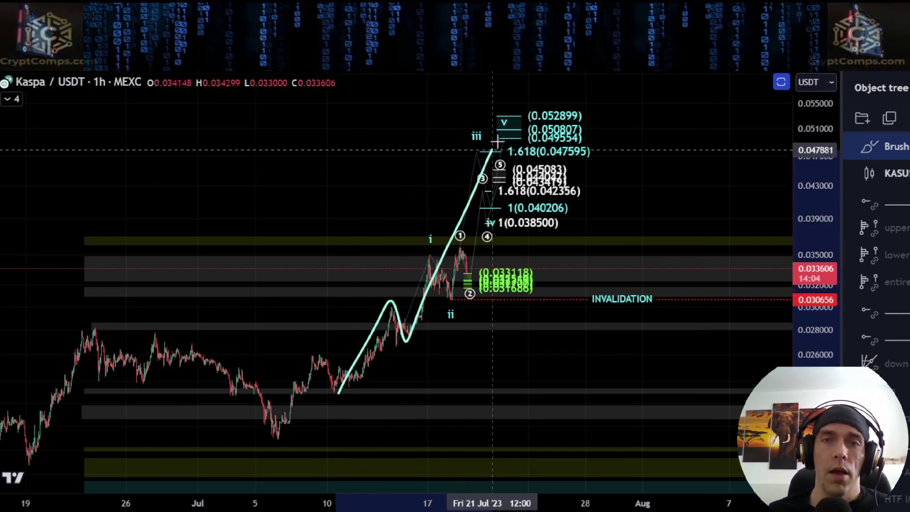
left_click_drag(555, 106, 559, 86)
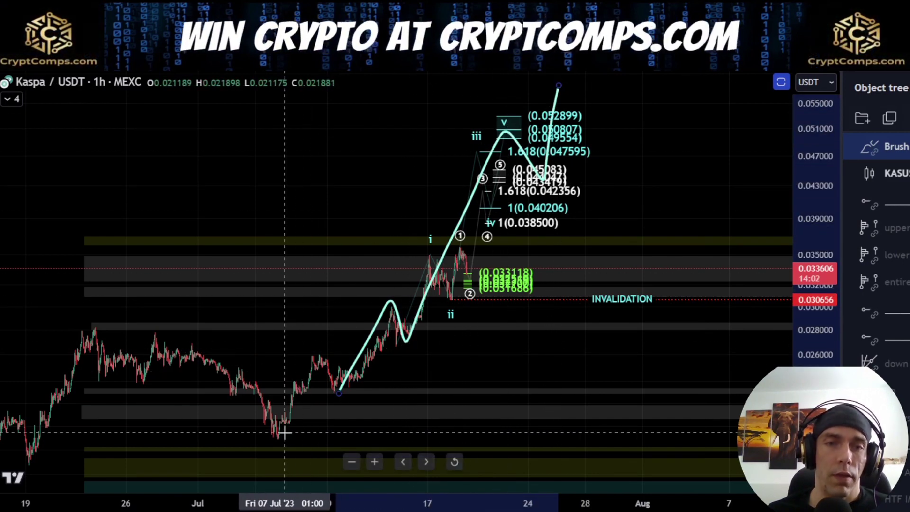
mouse_move(285, 429)
left_mouse_down()
mouse_move(349, 387)
mouse_move(559, 82)
left_mouse_up()
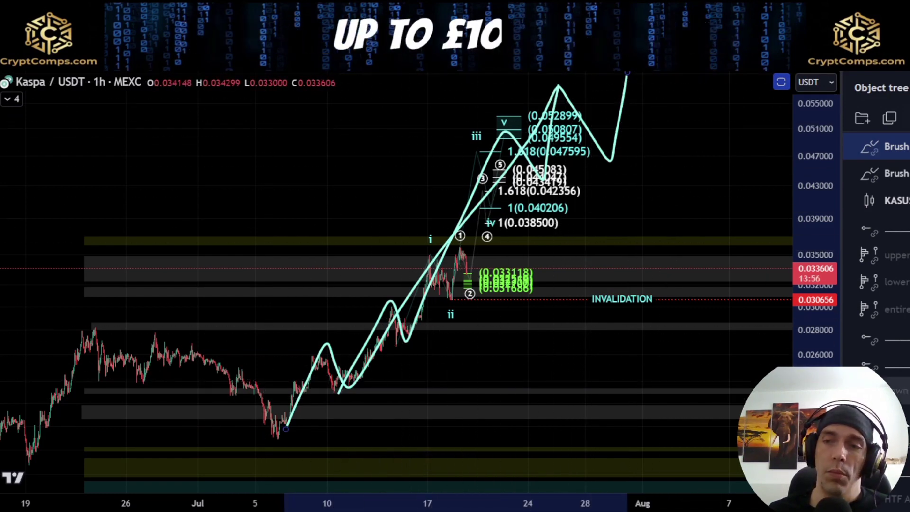
Step: Show the higher-degree 1–5 impulse count with its (3) and (4) targets, and hide the lower-degree i–v count with its targets
scroll(664, 341, "down", 3)
left_click_drag(819, 245, 834, 327)
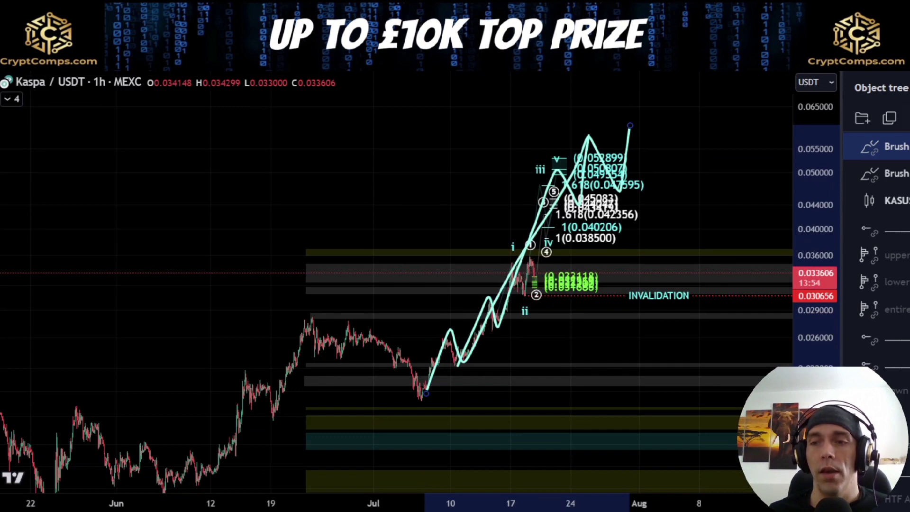
scroll(878, 284, "down", 3)
scroll(877, 284, "up", 3)
scroll(877, 284, "down", 3)
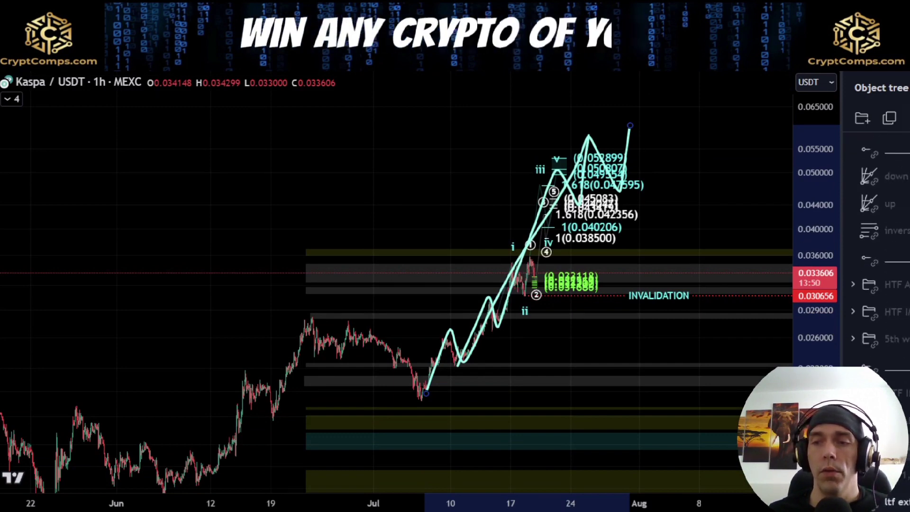
left_click(906, 420)
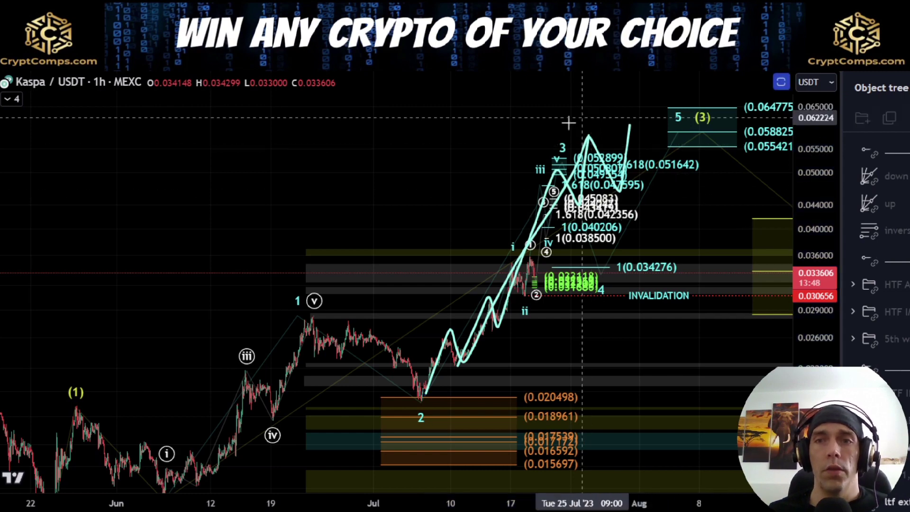
left_click_drag(603, 147, 501, 172)
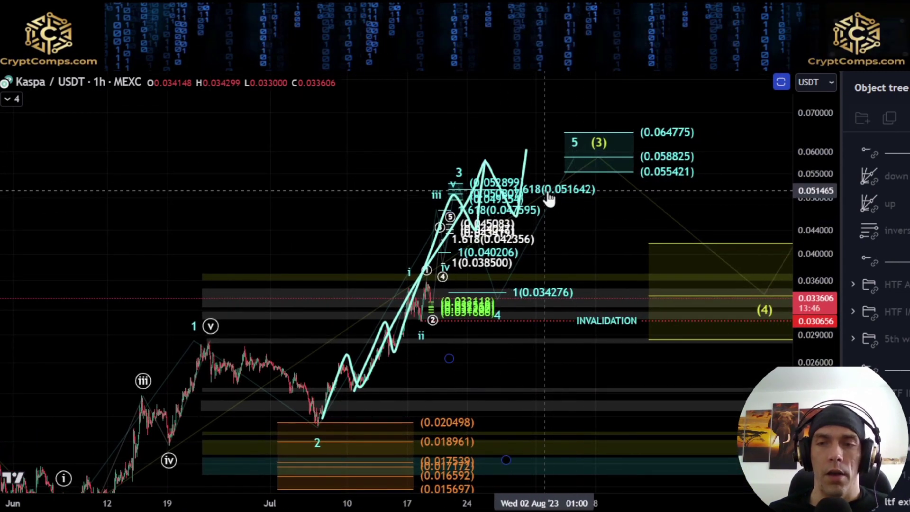
left_click(594, 201)
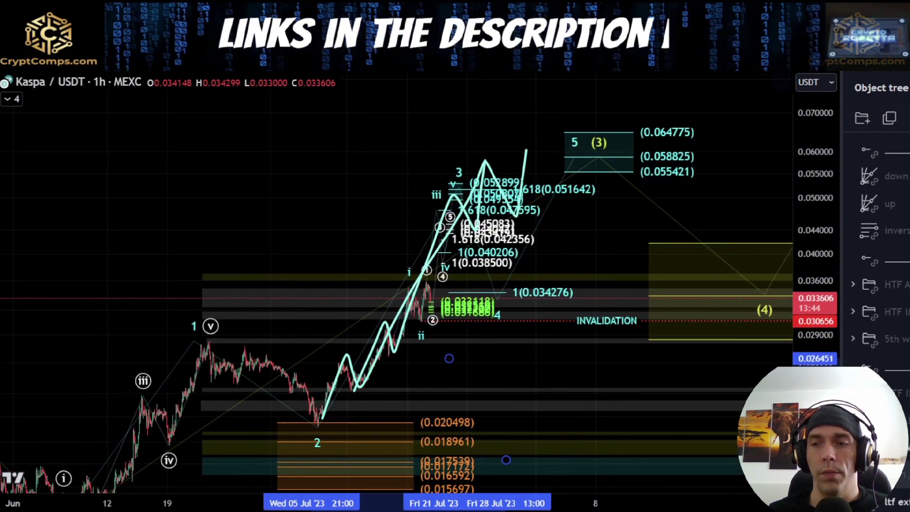
left_click(907, 501)
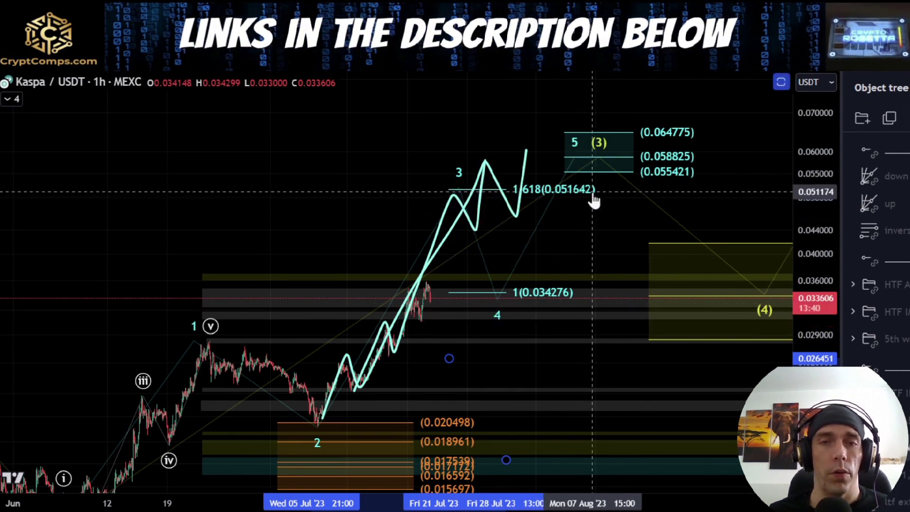
Step: Delete both brush traces of the projected path
left_click(520, 219)
key("Delete")
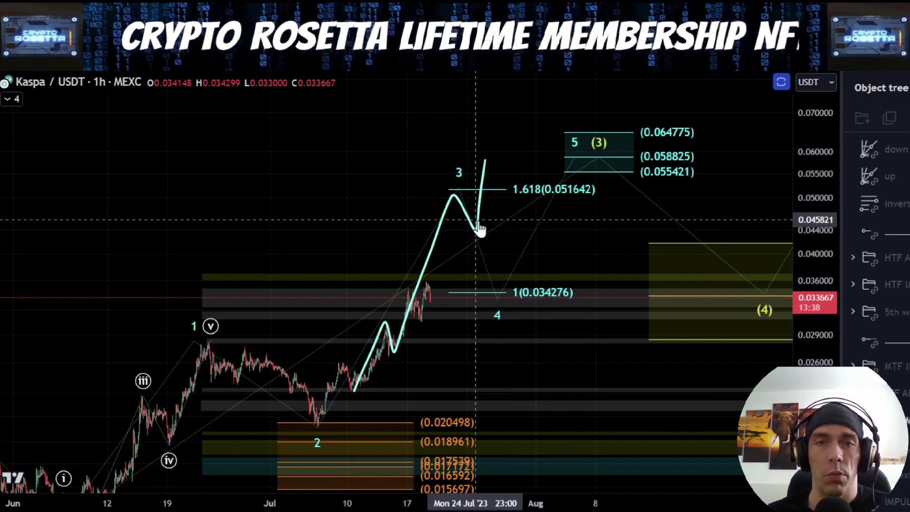
left_click(479, 224)
key("Delete")
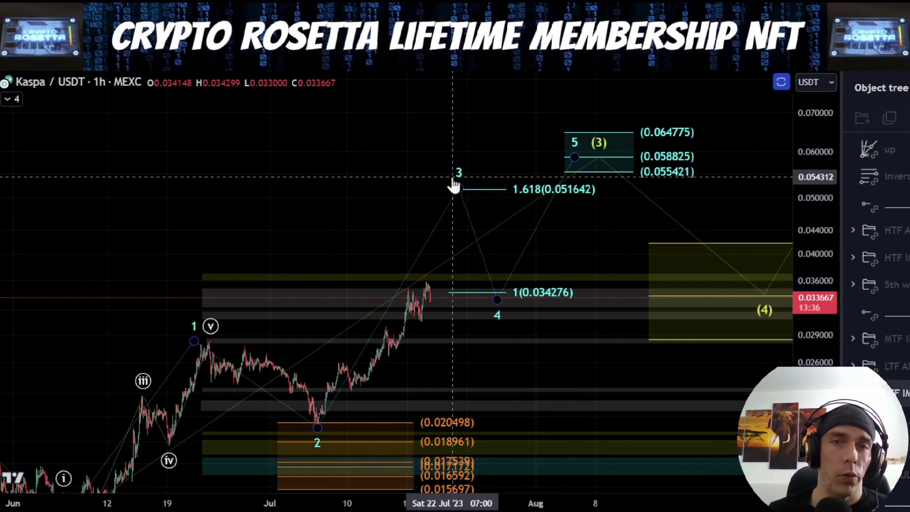
Step: Hide the 1–5 impulse count and show the alternative circled i–v count with its purple and green retracement levels and the 0.019800 invalidation
key("ctrl+alt+h")
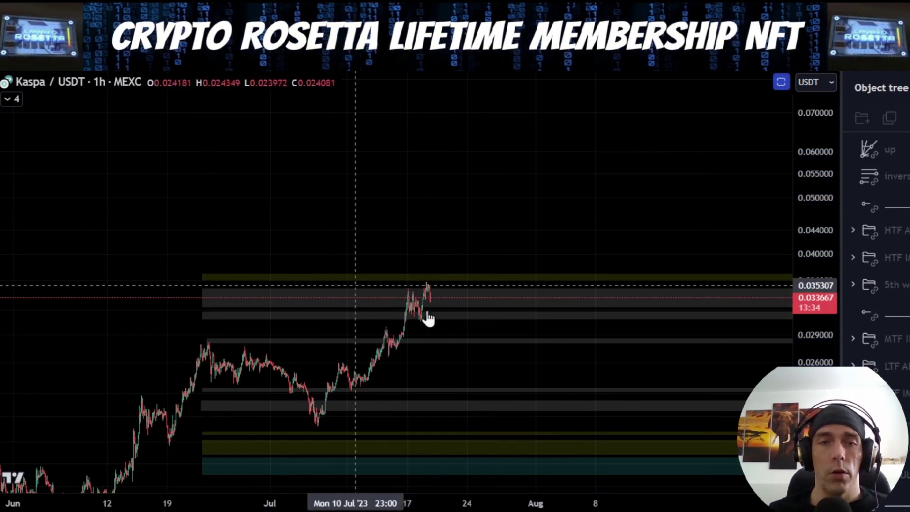
left_click_drag(449, 341, 609, 209)
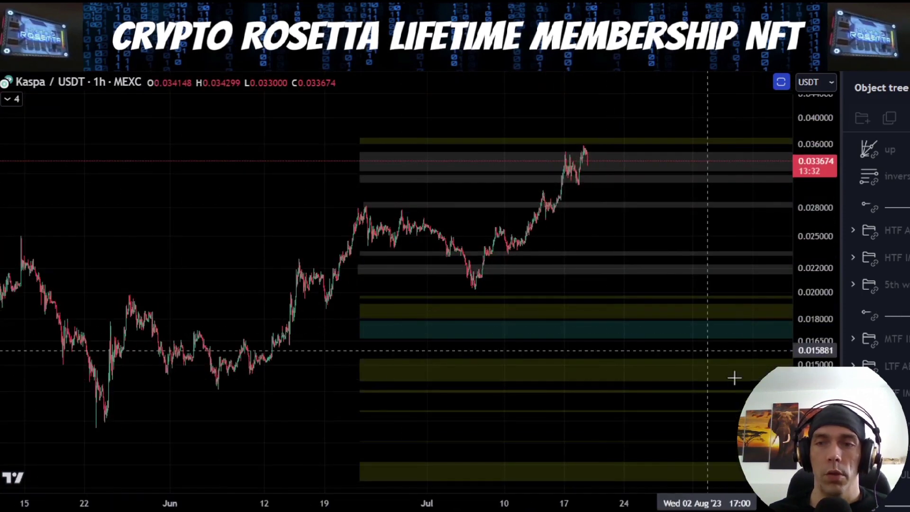
left_click_drag(819, 384, 818, 333)
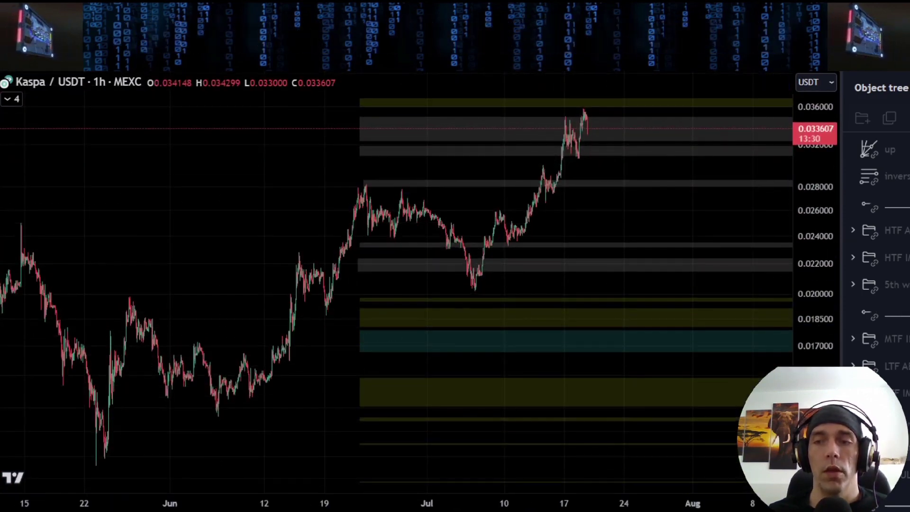
key("ctrl+alt+h")
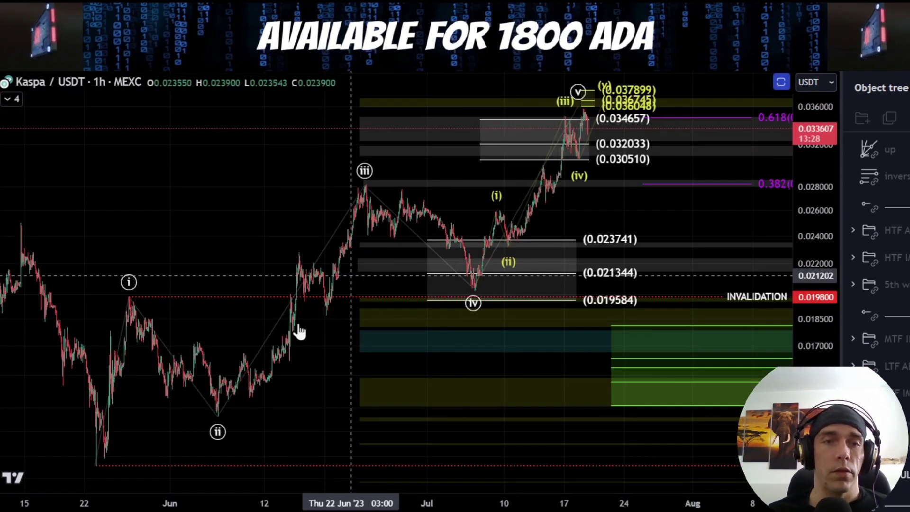
mouse_move(402, 165)
left_mouse_down()
mouse_move(329, 201)
mouse_move(402, 165)
left_mouse_up()
key("ctrl+z")
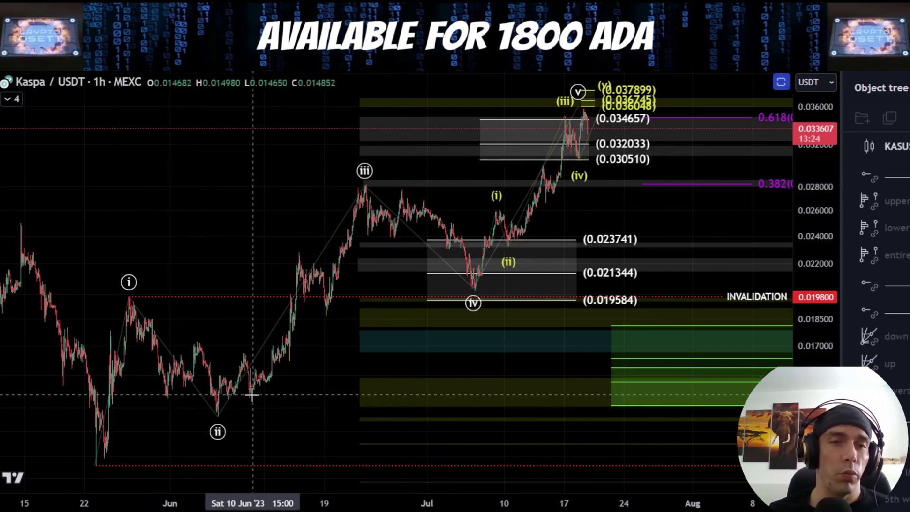
Step: Brush the path from the late-May low through the circled waves i to v, delete it, and retrace and delete the opening waves
left_click(109, 454)
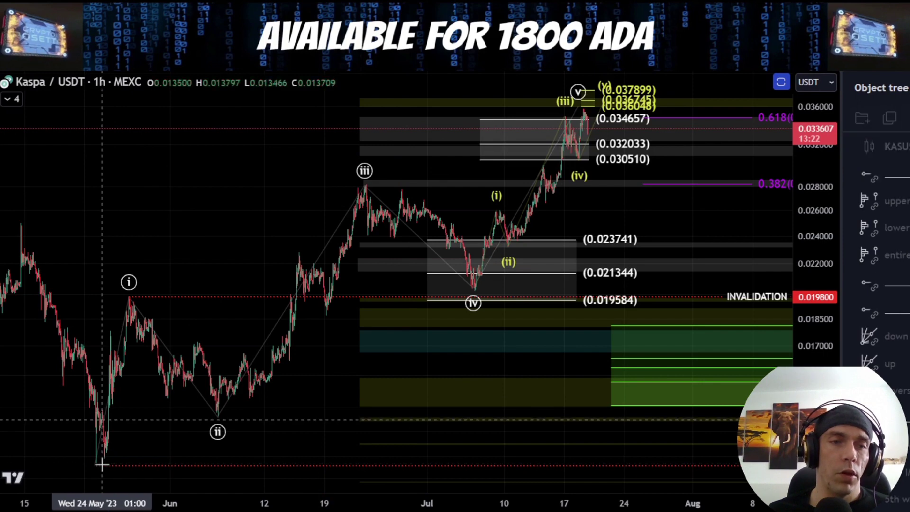
mouse_move(102, 465)
left_mouse_down()
mouse_move(138, 363)
mouse_move(223, 413)
mouse_move(371, 167)
mouse_move(477, 296)
mouse_move(622, 72)
left_mouse_up()
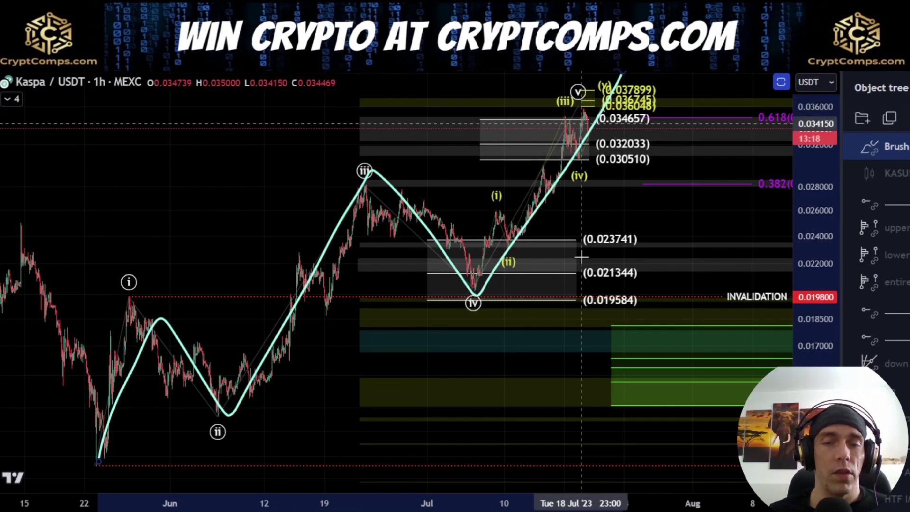
key("Delete")
left_click_drag(126, 389, 186, 341)
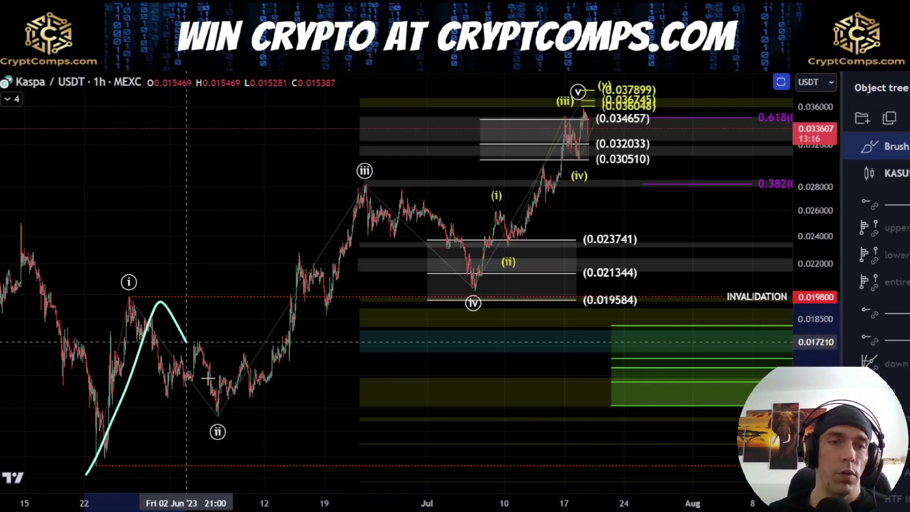
mouse_move(226, 414)
left_mouse_down()
mouse_move(364, 179)
mouse_move(470, 300)
left_mouse_up()
key("Delete")
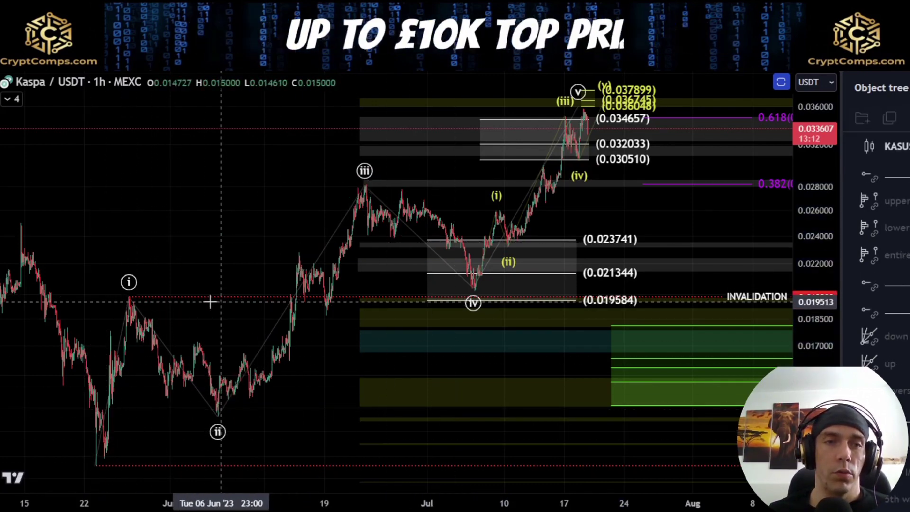
Step: Mark the circled wave i top, brush the path from the late-May low down to wave iv, and delete both marks
mouse_move(157, 288)
left_mouse_down()
mouse_move(85, 297)
mouse_move(122, 273)
left_mouse_up()
key("Delete")
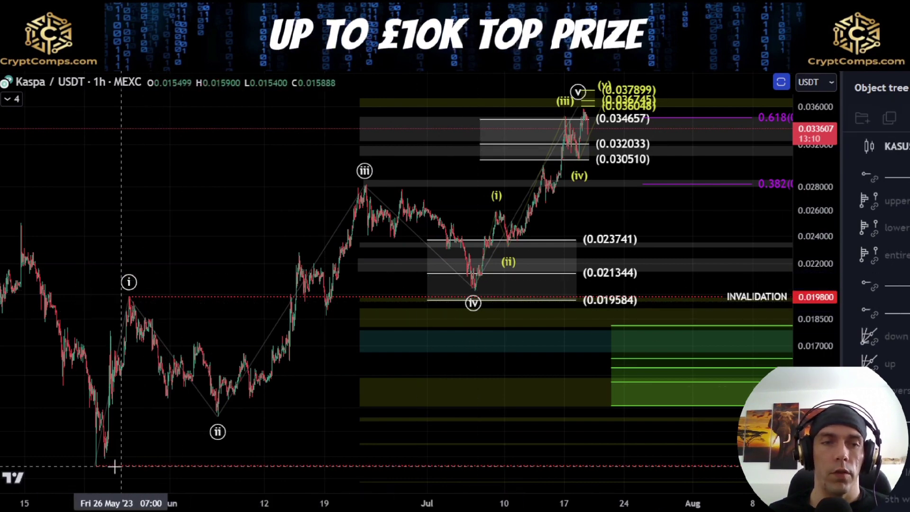
mouse_move(112, 461)
left_mouse_down()
mouse_move(161, 327)
mouse_move(263, 390)
left_mouse_up()
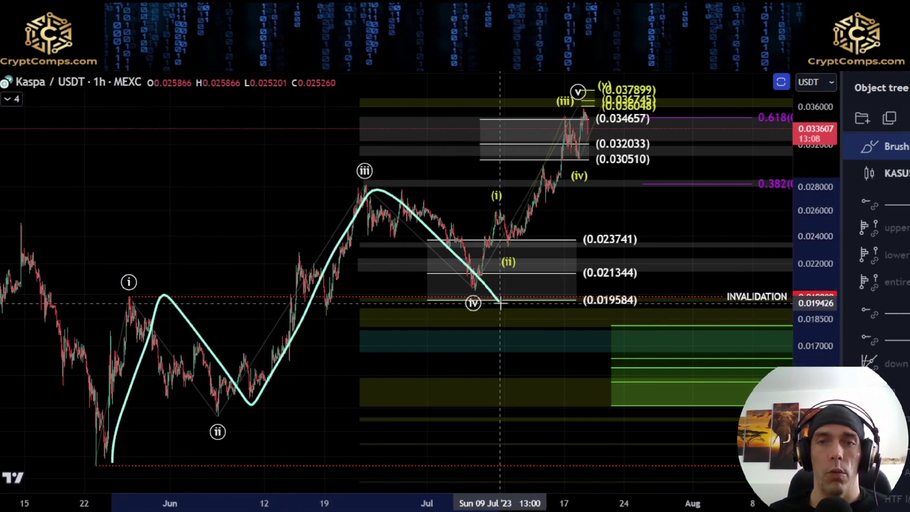
key("Delete")
Step: Brush the rise from wave iv to wave v and the correction below 0.382 (0.028272), underline the iv low, and trace a rebound to 0.618 (0.034791)
scroll(677, 250, "up", 7)
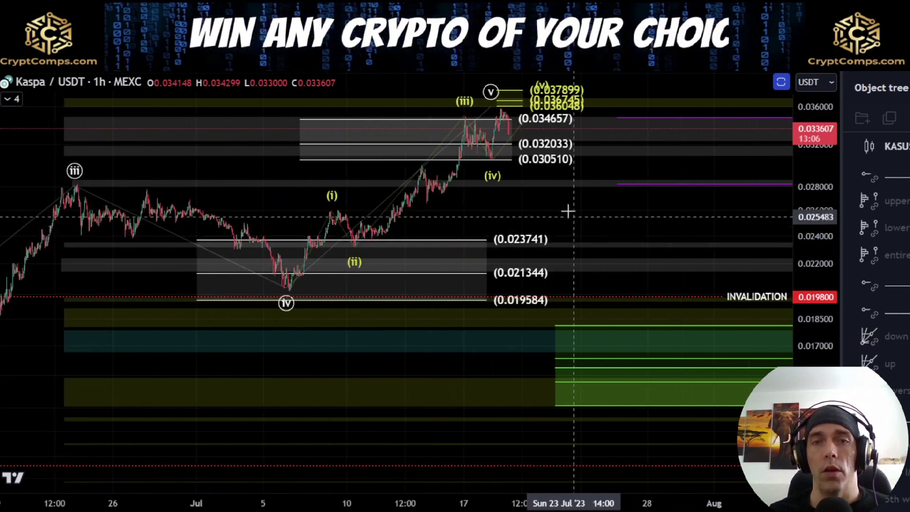
left_click_drag(554, 227, 483, 305)
left_click_drag(814, 403, 804, 209)
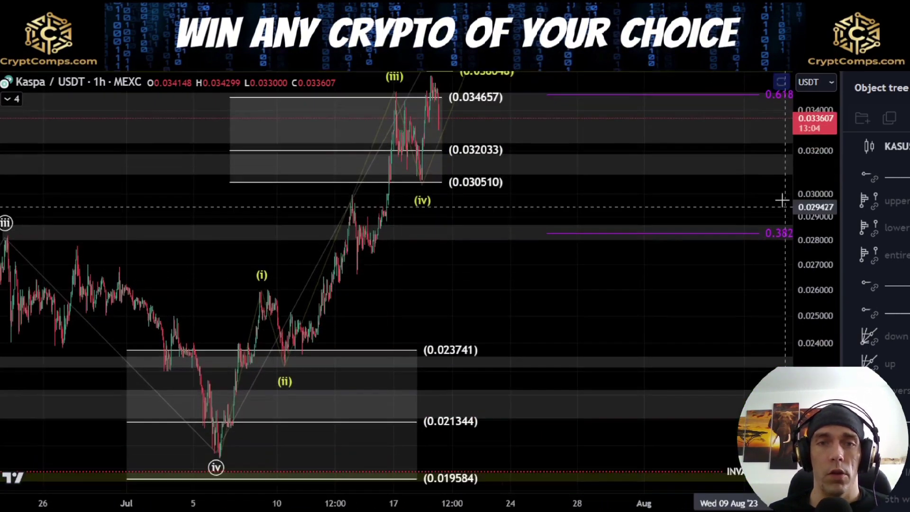
left_click_drag(596, 280, 554, 307)
scroll(527, 328, "down", 3)
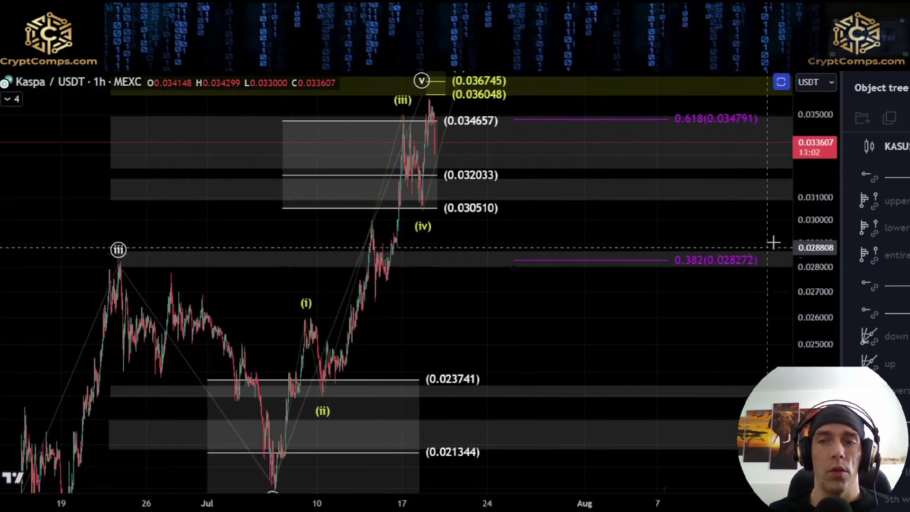
left_click_drag(814, 252, 813, 325)
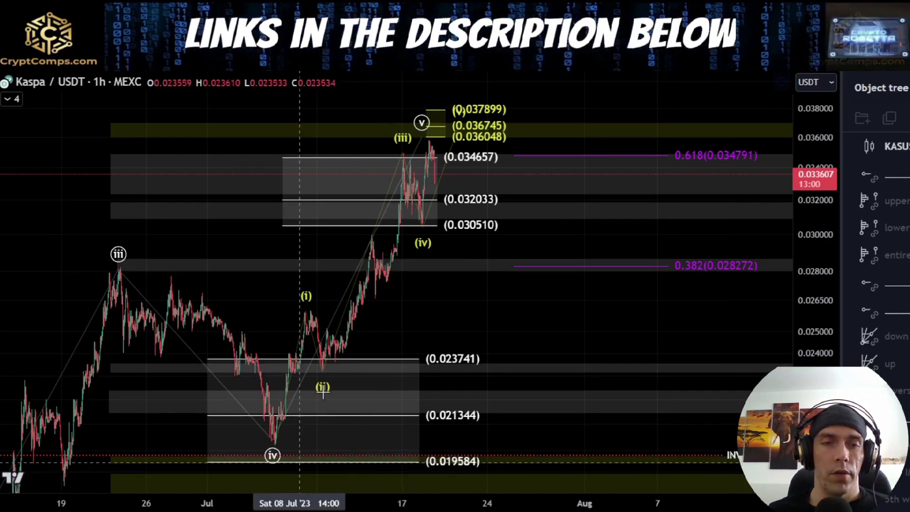
left_click_drag(281, 439, 414, 163)
left_click_drag(493, 268, 613, 347)
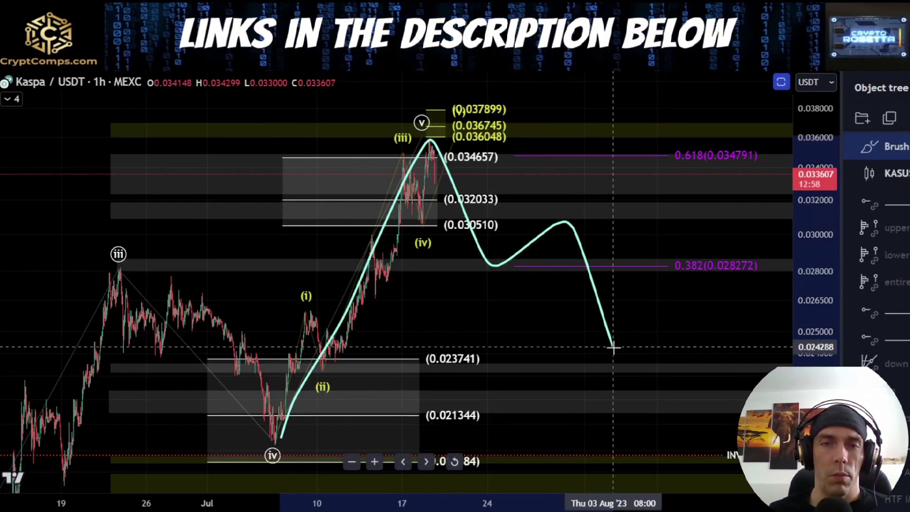
left_click_drag(254, 446, 294, 441)
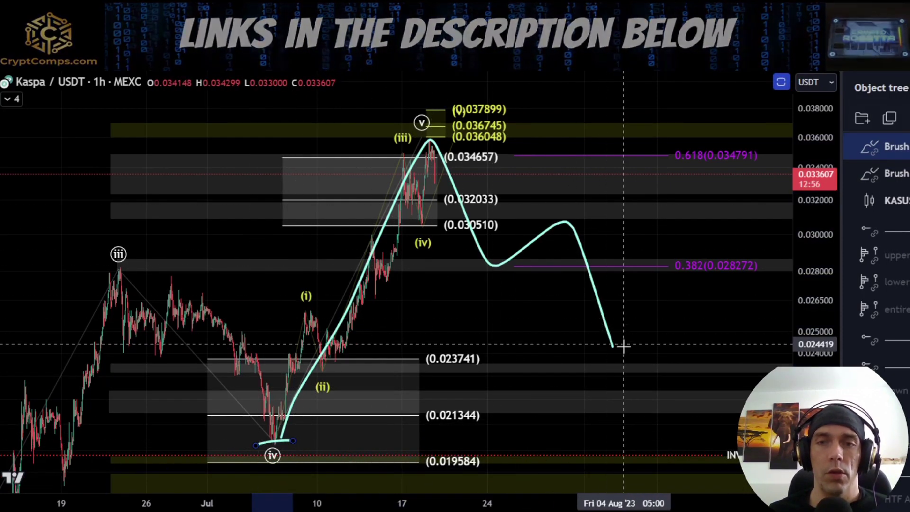
left_click_drag(616, 347, 662, 155)
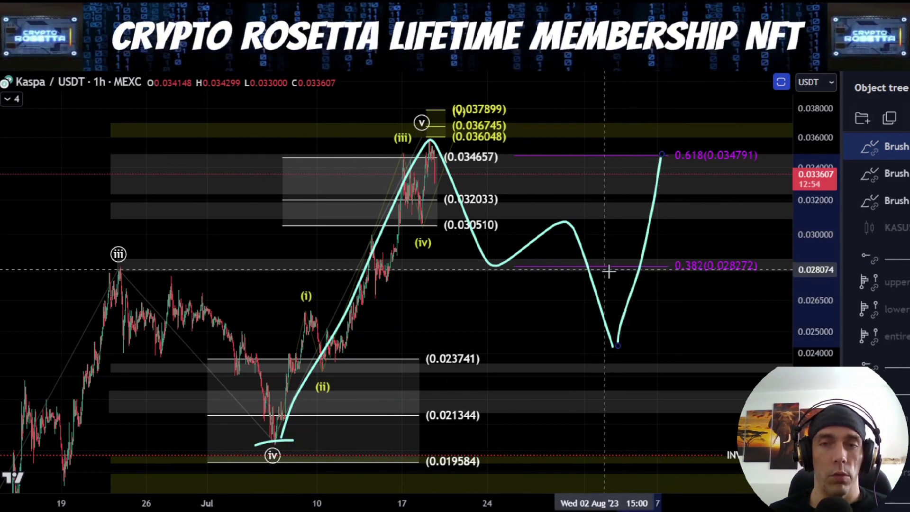
Step: Undo the correction, underline and rebound strokes, then scribble a mark on the wave iv low and undo it
key("ctrl+z")
key("ctrl+z")
key("ctrl+z")
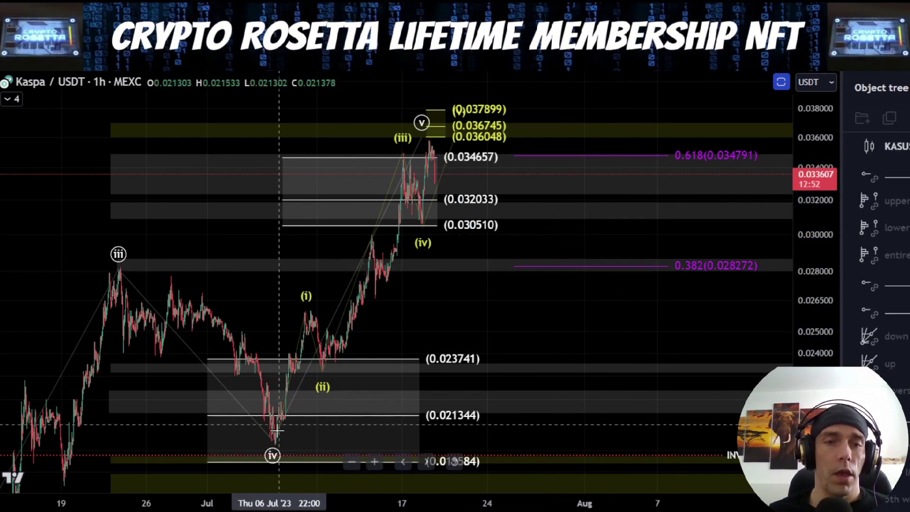
left_click(264, 448)
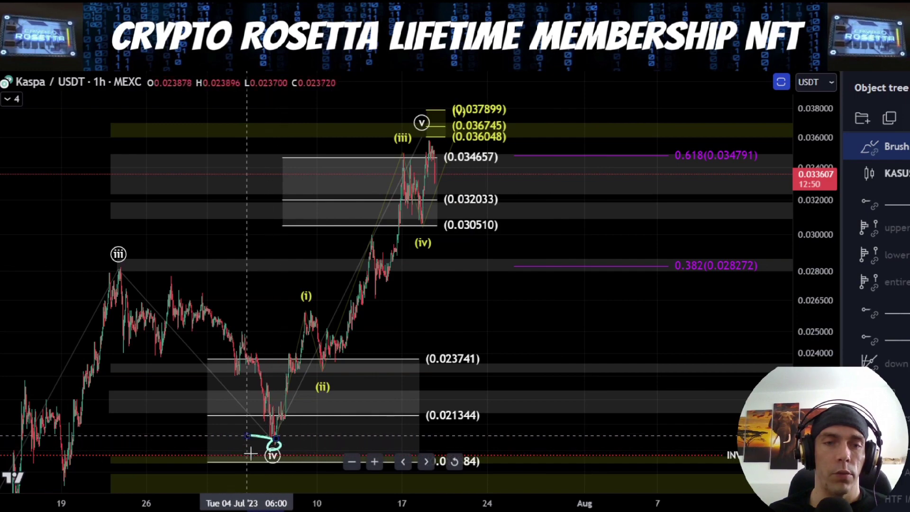
key("ctrl+z")
mouse_move(521, 325)
left_mouse_down()
mouse_move(553, 311)
mouse_move(463, 163)
mouse_move(444, 153)
mouse_move(488, 280)
mouse_move(485, 307)
left_mouse_up()
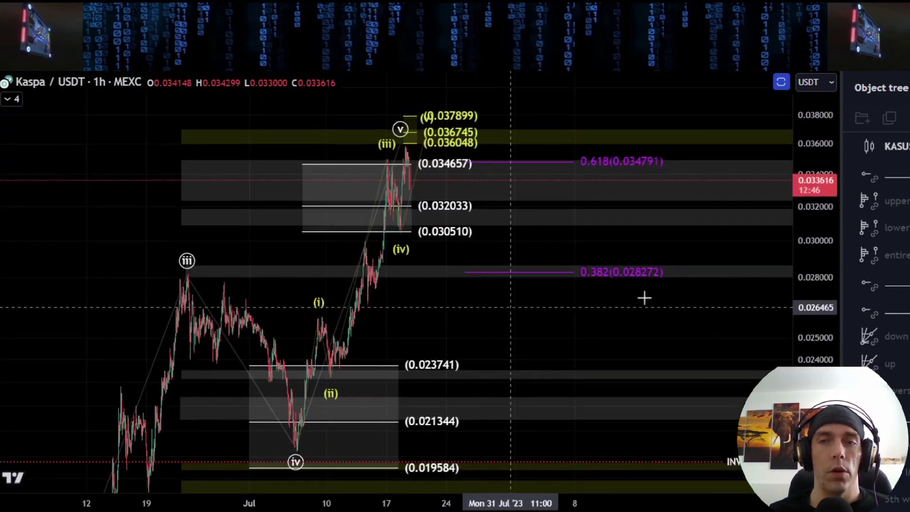
left_click_drag(825, 262, 824, 329)
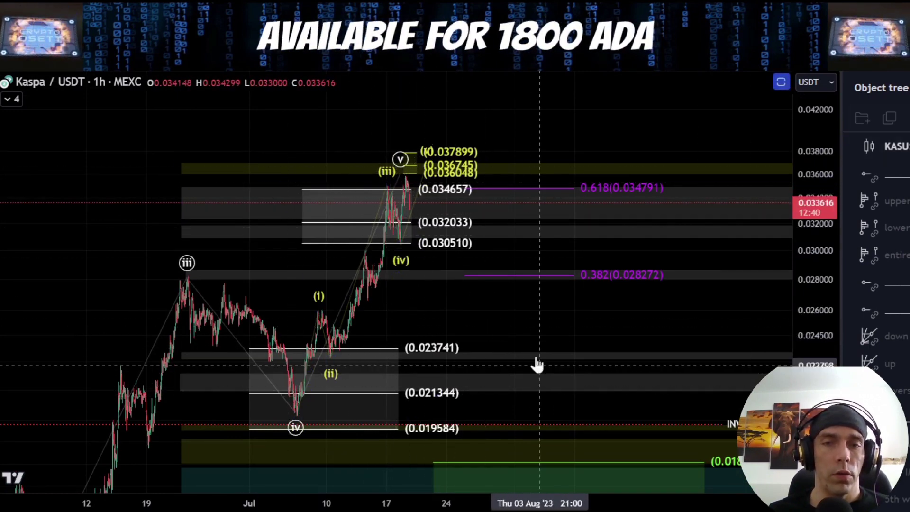
left_click_drag(480, 311, 524, 110)
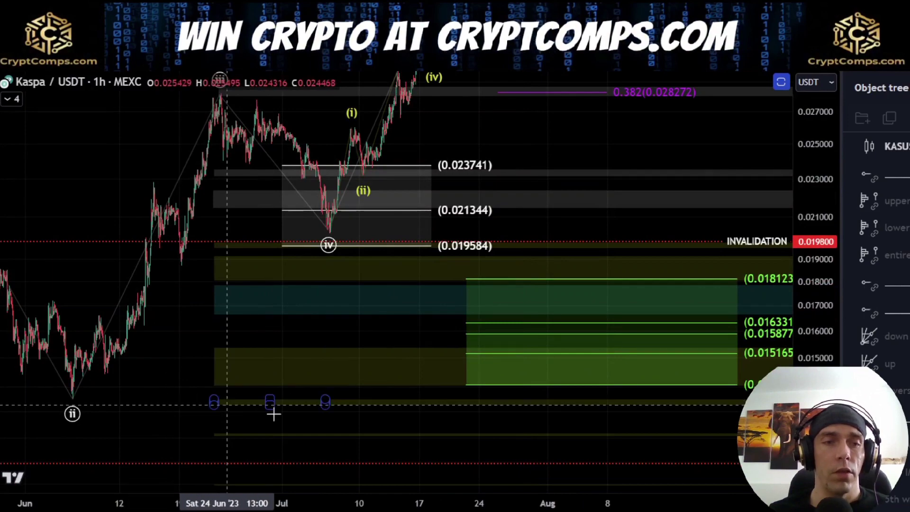
left_click_drag(555, 144, 536, 332)
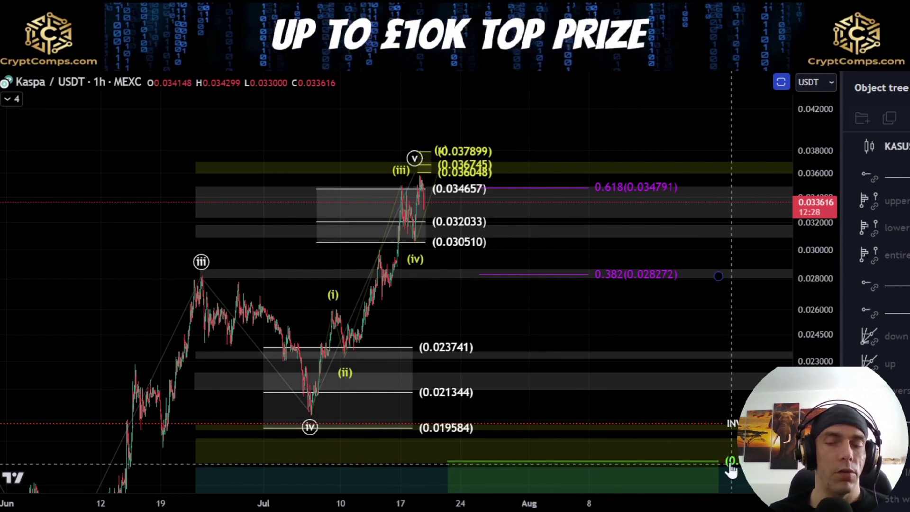
Step: Brush a projected rise from the wave (iv) low past 0.040000 and delete it, then mark and delete the yellow 0.036048–0.037899 target area
left_click_drag(529, 316, 501, 325)
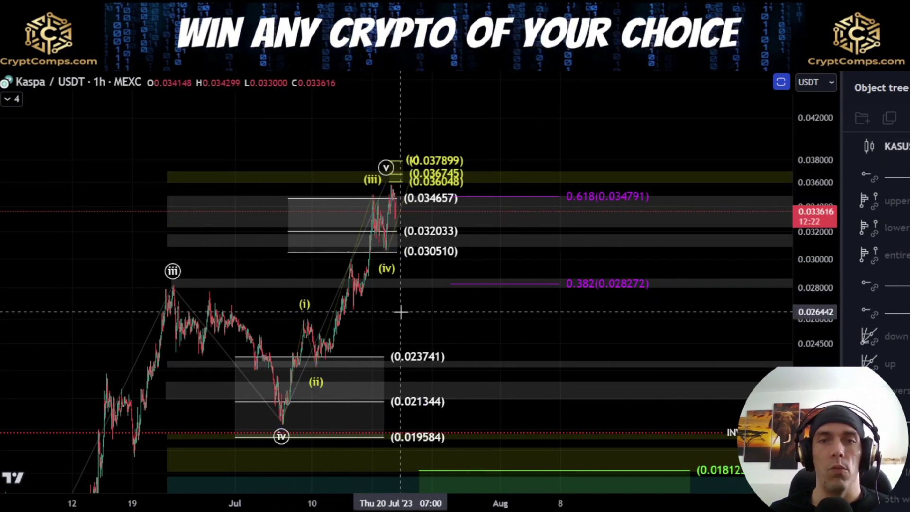
scroll(423, 325, "up", 5)
scroll(407, 316, "down", 4)
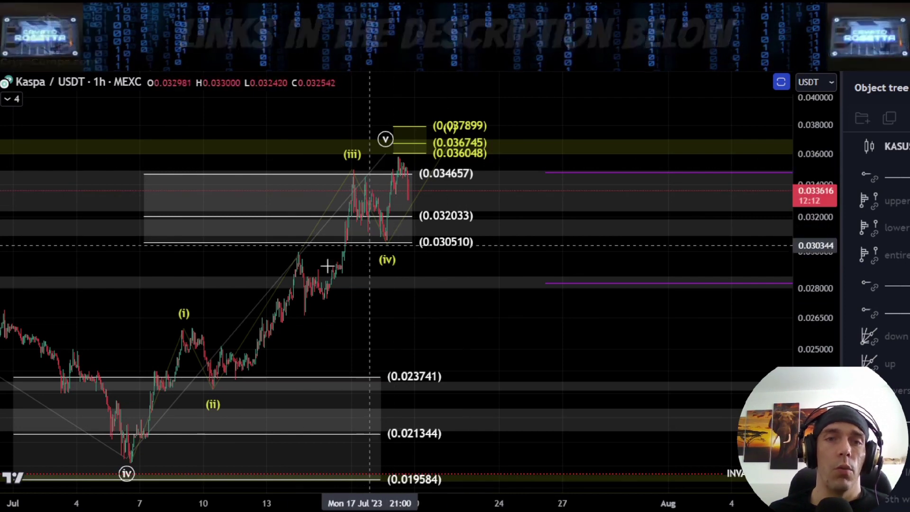
mouse_move(379, 230)
left_mouse_down()
mouse_move(432, 212)
mouse_move(472, 81)
mouse_move(530, 74)
left_mouse_up()
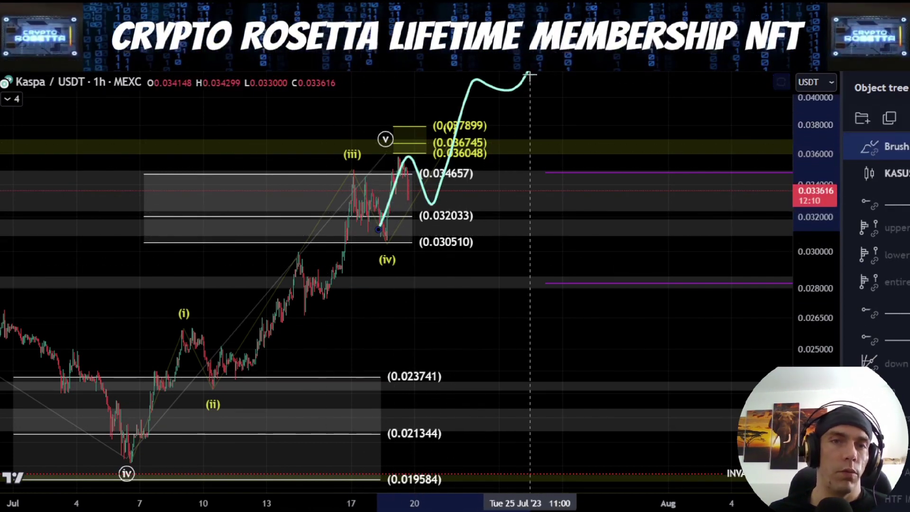
key("Delete")
mouse_move(481, 123)
left_mouse_down()
mouse_move(323, 191)
mouse_move(514, 134)
mouse_move(408, 125)
left_mouse_up()
key("Delete")
Step: Switch the chart to the 2-hour timeframe and frame the full count from the late-May low together with the green retracement zone
scroll(630, 309, "down", 9)
left_click_drag(826, 240, 815, 337)
left_click_drag(617, 325, 525, 305)
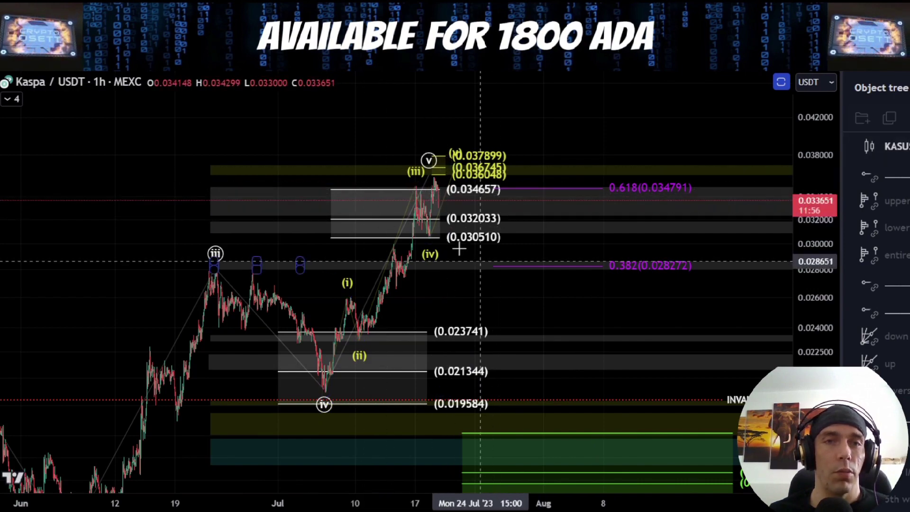
left_click(231, 61)
scroll(543, 345, "up", 3)
left_click_drag(528, 319, 474, 213)
scroll(468, 244, "down", 3)
left_click_drag(818, 241, 827, 303)
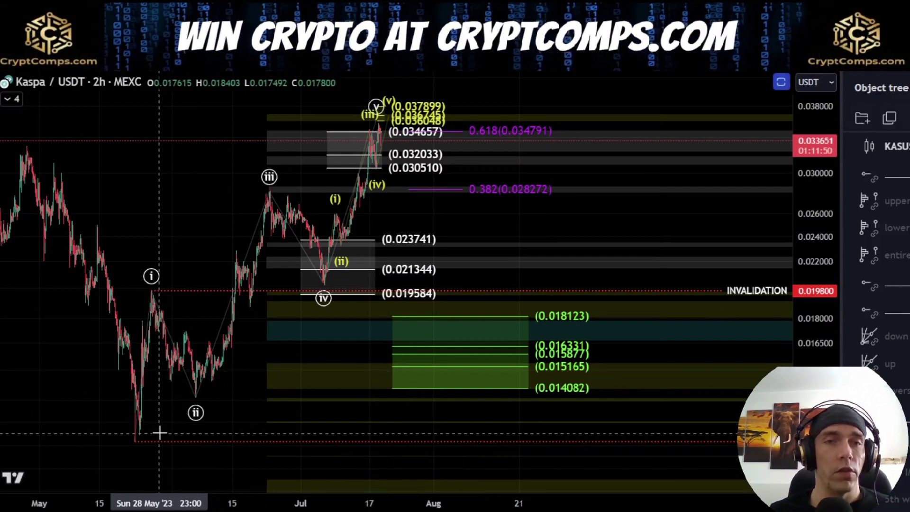
Step: Brush the rise from the late-May low up to the circled wave v, undo it, and retrace and undo the move once more
mouse_move(160, 433)
left_mouse_down()
mouse_move(342, 219)
mouse_move(413, 93)
left_mouse_up()
key("ctrl+z")
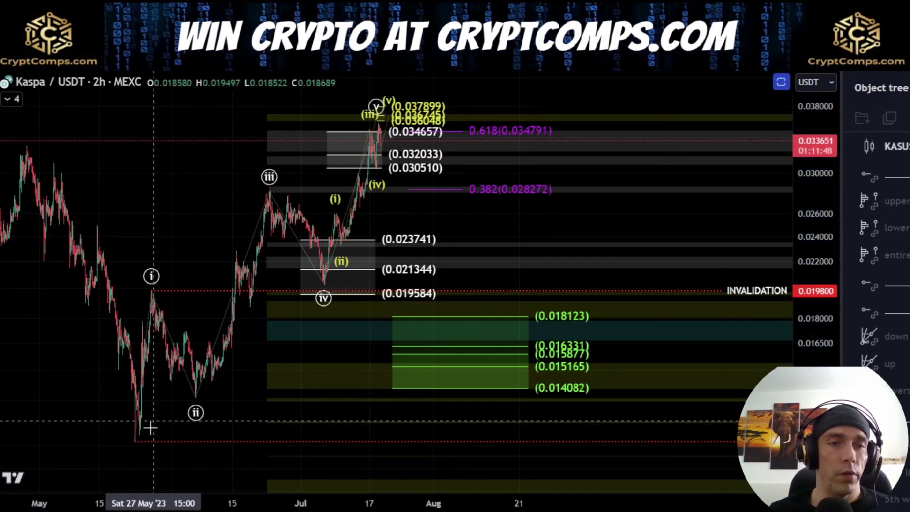
mouse_move(142, 434)
left_mouse_down()
mouse_move(300, 235)
mouse_move(372, 125)
mouse_move(450, 254)
mouse_move(526, 199)
left_mouse_up()
key("ctrl+z")
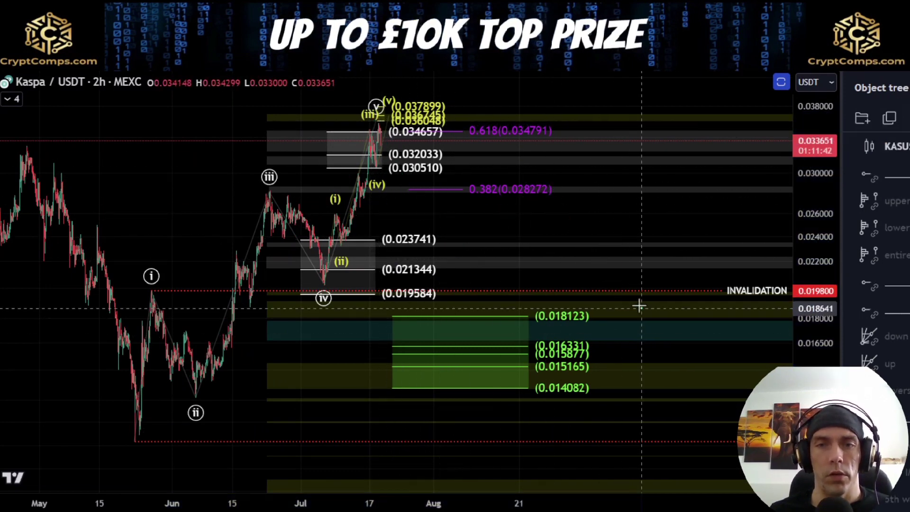
Step: Circle the green retracement zone from 0.018123 to 0.014082, underline levels inside it, and undo all these marks
mouse_move(639, 306)
left_mouse_down()
mouse_move(376, 321)
mouse_move(422, 417)
left_mouse_up()
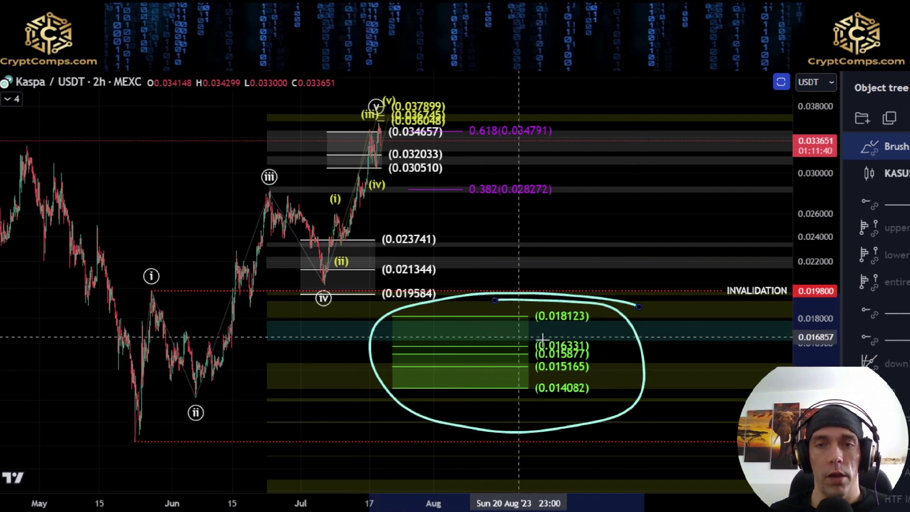
left_click_drag(528, 330, 592, 331)
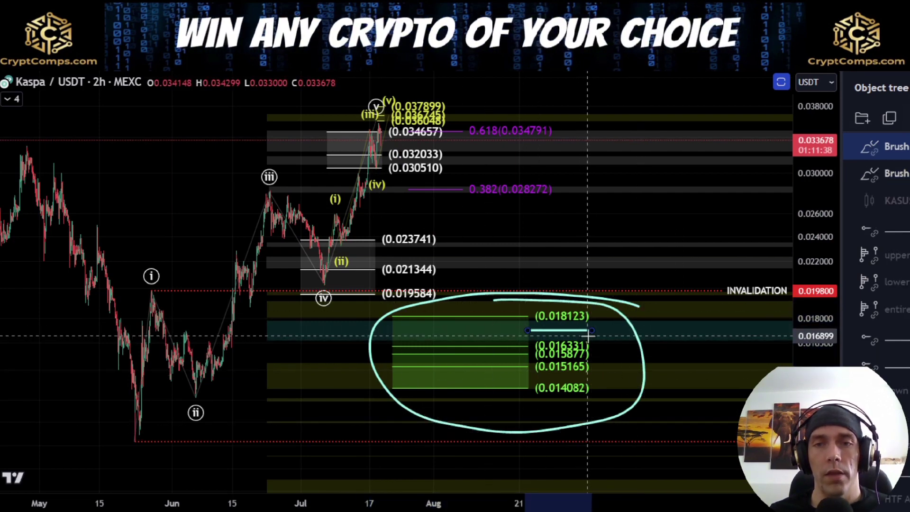
key("ctrl+z")
left_click_drag(538, 402, 589, 398)
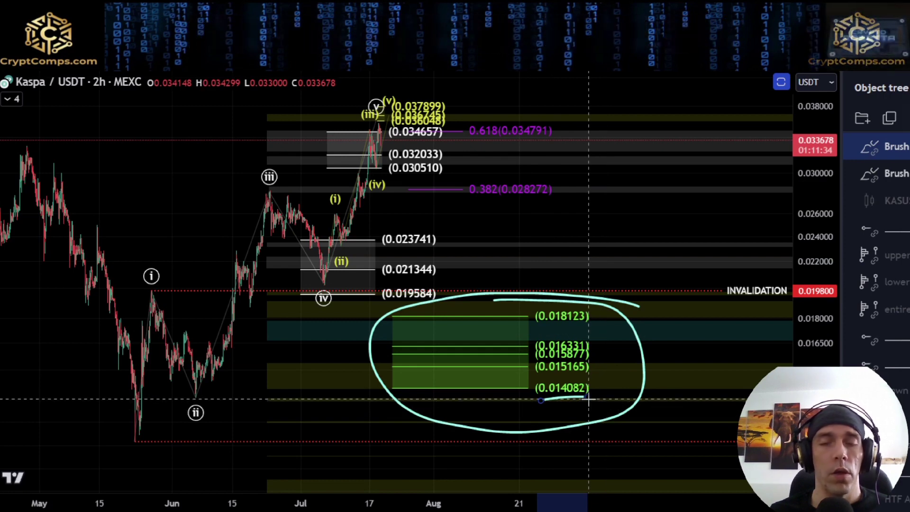
key("ctrl+z")
key("ctrl+z")
Step: Brush a curve from the invalidation line to 0.014082 and a decline from the wave v top into the green zone, undoing both
mouse_move(588, 292)
left_mouse_down()
mouse_move(533, 301)
mouse_move(540, 397)
left_mouse_up()
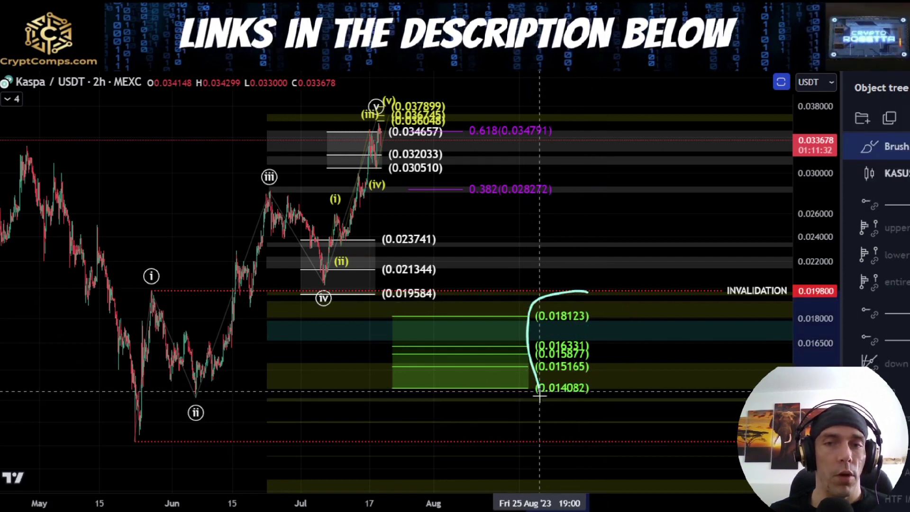
key("ctrl+z")
mouse_move(383, 119)
left_mouse_down()
mouse_move(415, 201)
mouse_move(490, 201)
mouse_move(526, 327)
left_mouse_up()
key("ctrl+z")
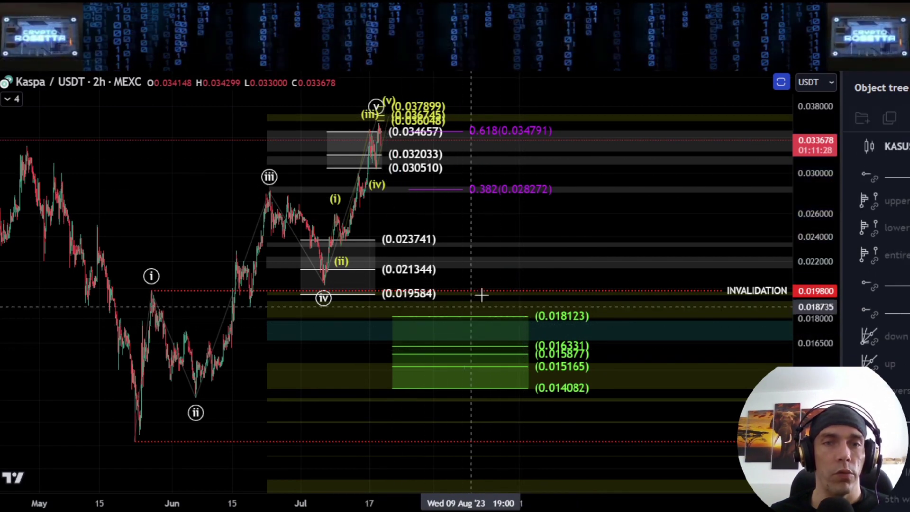
Step: Brush a three-leg correction from the wave v top to the invalidation line, circle the wave iv low, trace the overall move, and undo everything
mouse_move(378, 127)
left_mouse_down()
mouse_move(429, 221)
mouse_move(537, 188)
left_mouse_up()
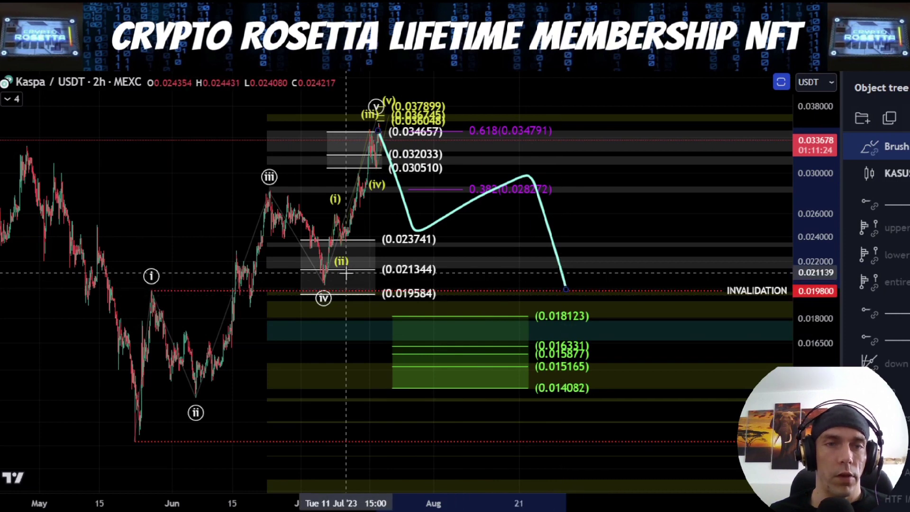
left_click_drag(345, 272, 343, 294)
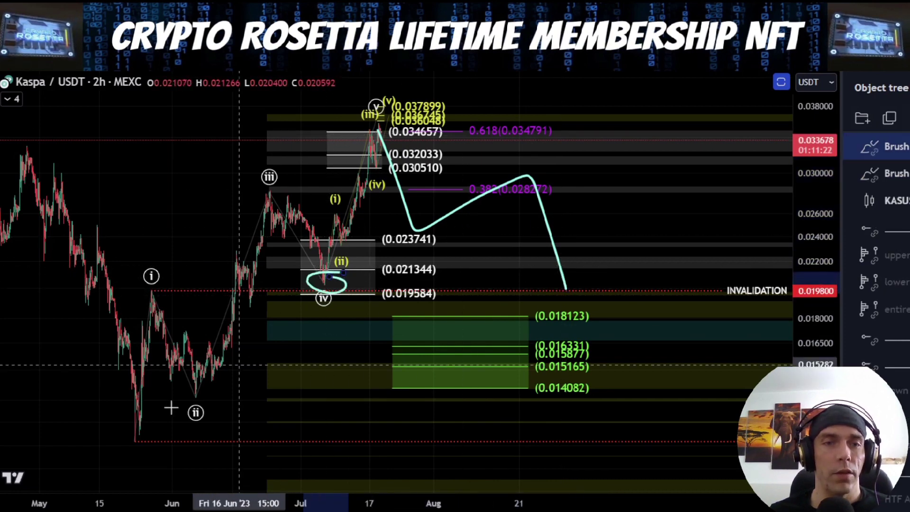
mouse_move(138, 440)
left_mouse_down()
mouse_move(221, 354)
mouse_move(375, 116)
mouse_move(566, 289)
left_mouse_up()
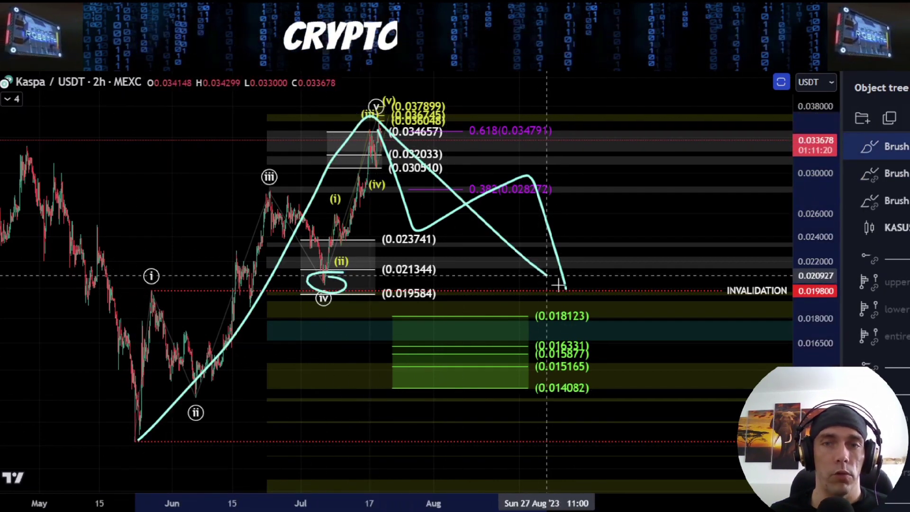
left_click_drag(348, 285, 325, 280)
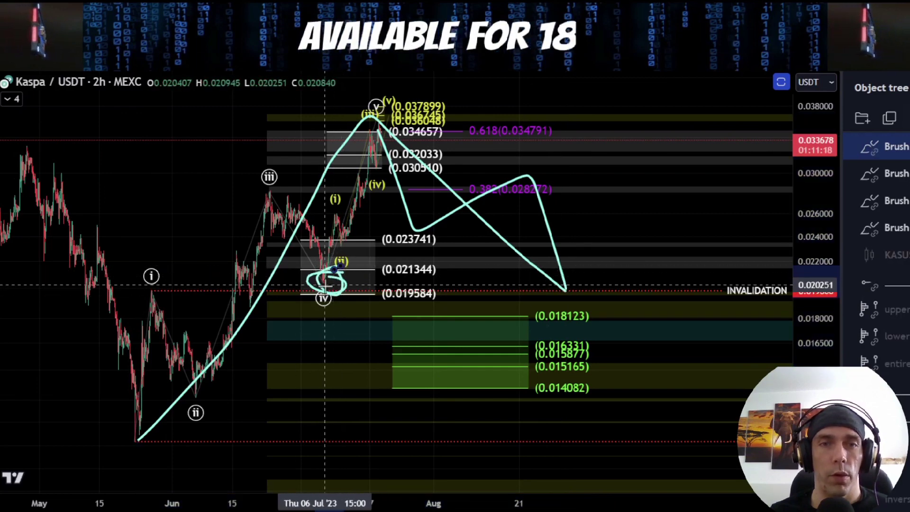
key("ctrl+z")
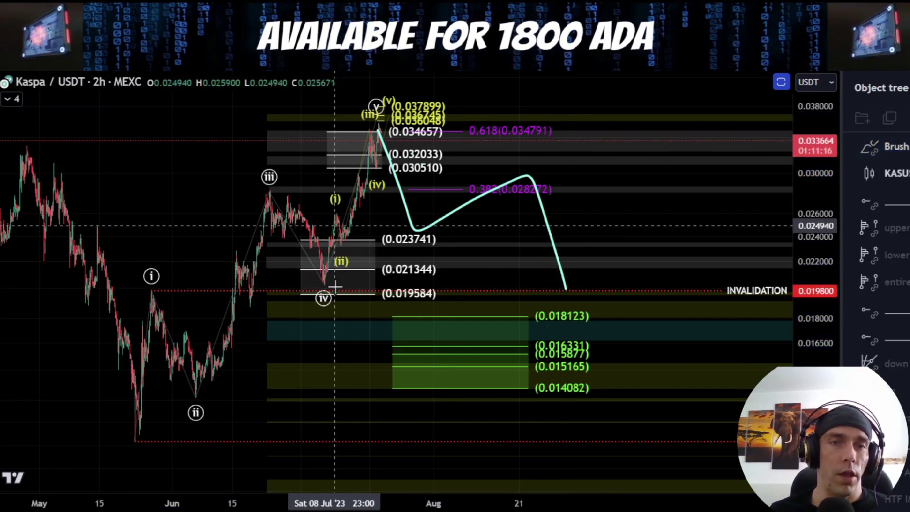
key("ctrl+z")
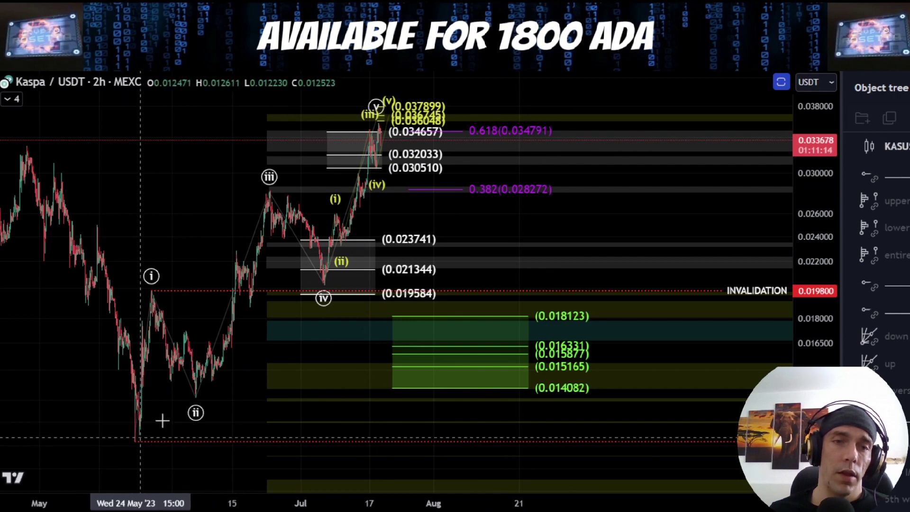
Step: Redraw the three-leg correction from the wave v top, circle the circled wave i high and wave iv low, and remove all the strokes
left_click_drag(403, 176, 498, 159)
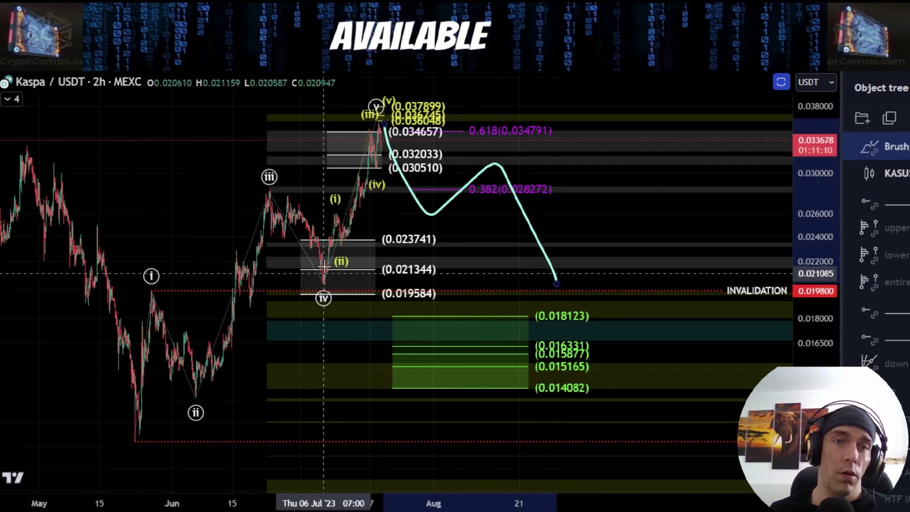
left_click_drag(323, 263, 166, 261)
left_click_drag(339, 281, 328, 266)
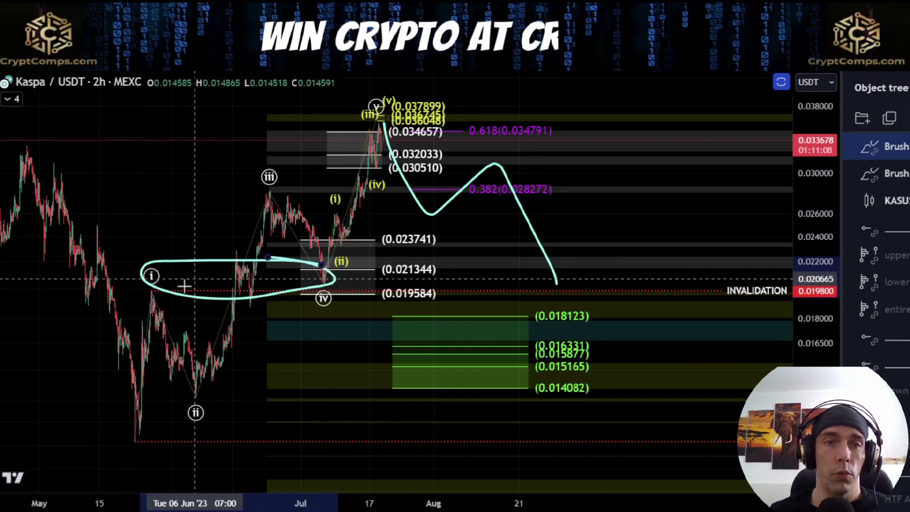
key("ctrl+z")
left_click_drag(168, 276, 180, 293)
key("ctrl+z")
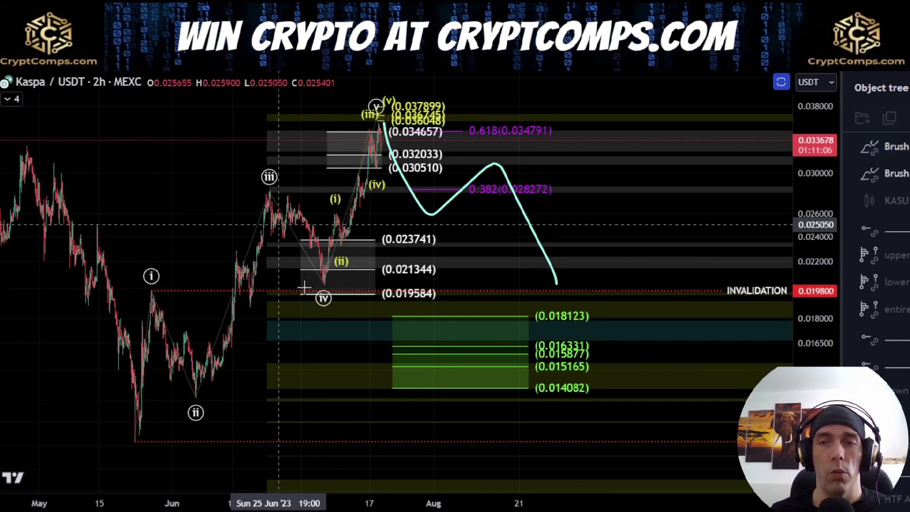
left_click(537, 224)
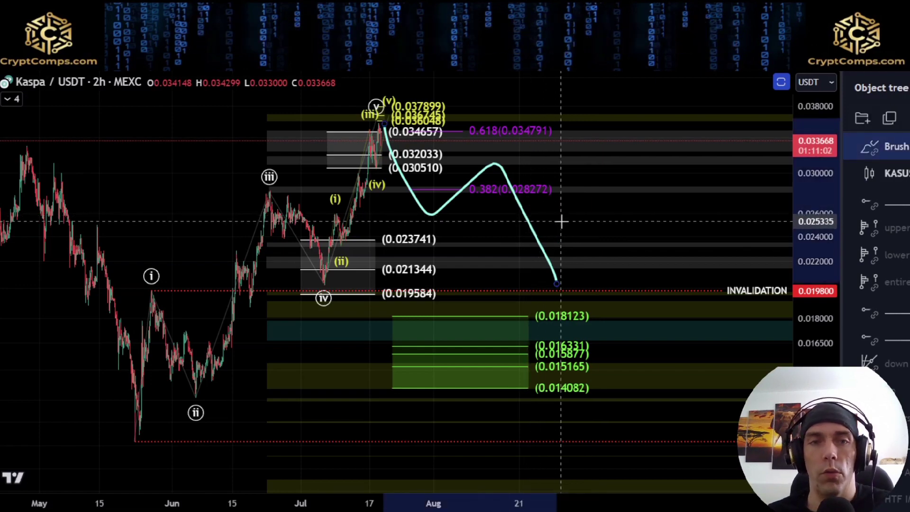
key("Delete")
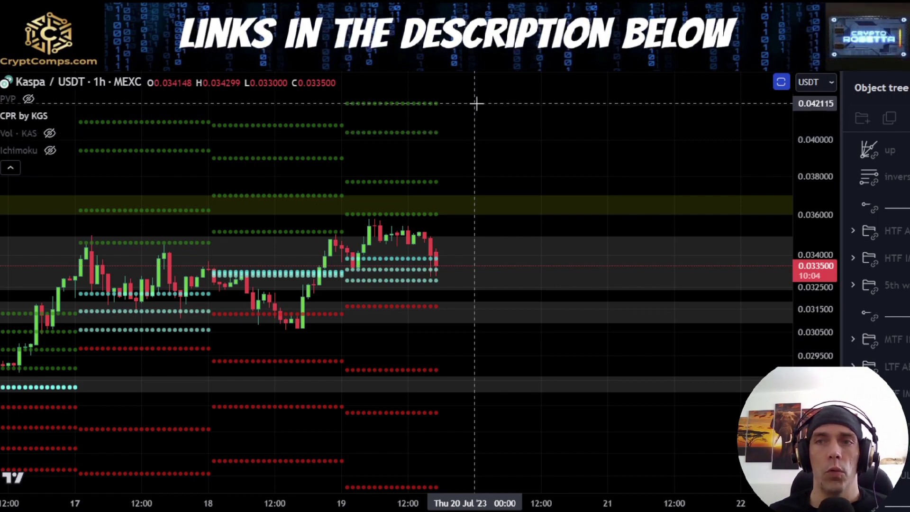
Step: Show the sfp levels at 0.037000, 0.036252 and 0.036000 over the yellow zone on the 1-hour CPR chart
scroll(584, 183, "down", 10)
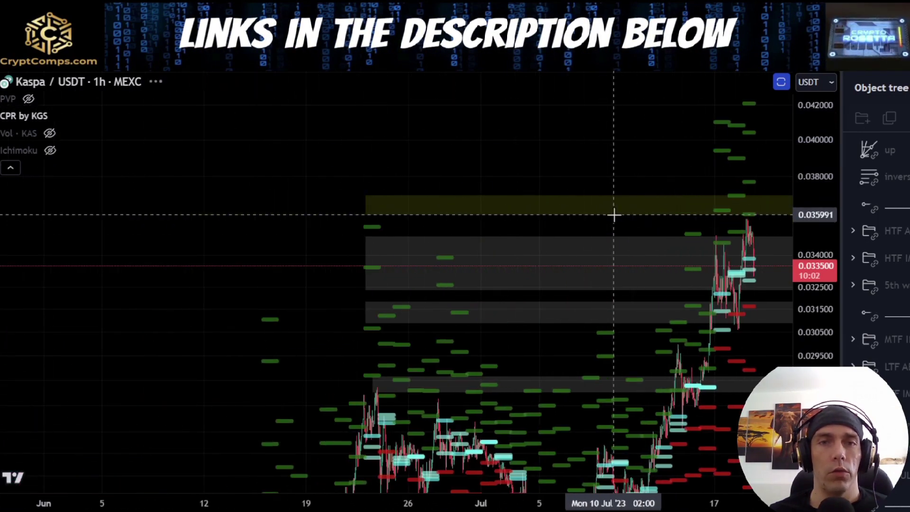
scroll(600, 212, "up", 3)
left_click_drag(669, 118, 474, 88)
scroll(877, 247, "down", 10)
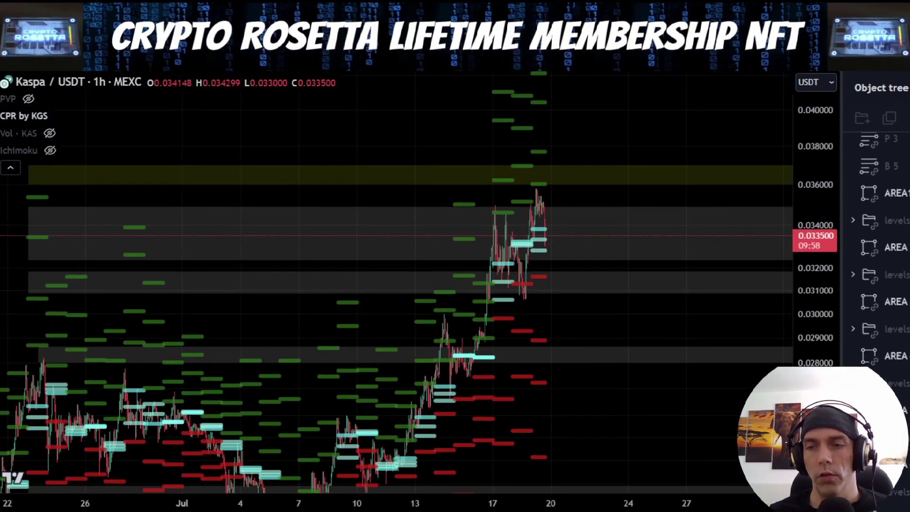
scroll(878, 246, "up", 2)
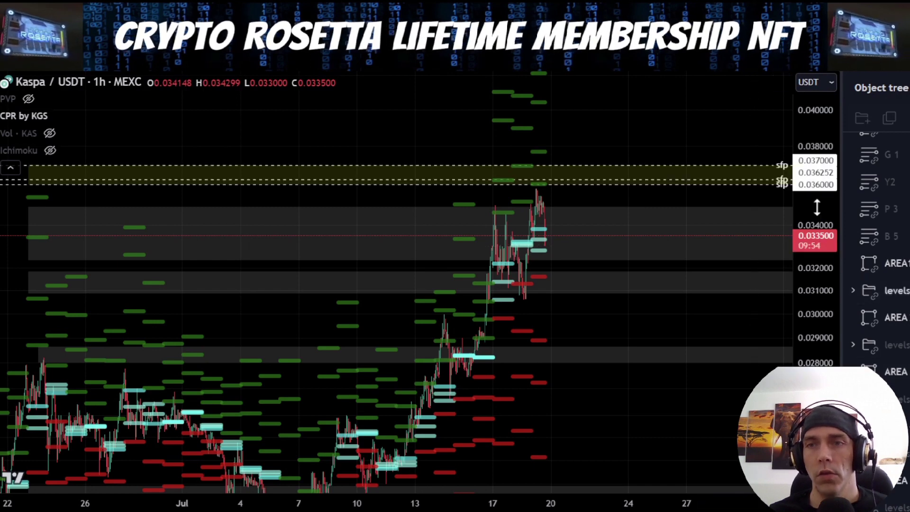
left_click_drag(814, 204, 812, 141)
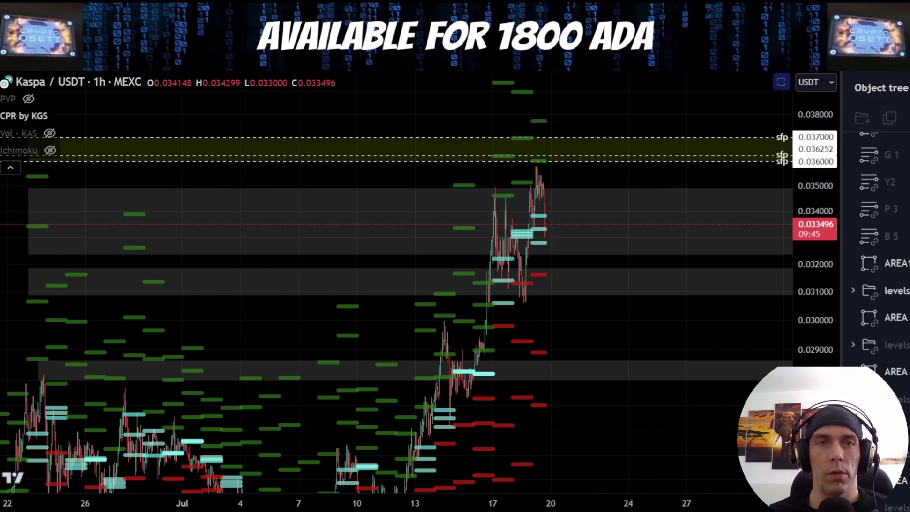
Step: Switch to the 4-hour timeframe and examine where the sfp levels originate at the April highs and how the July price approaches them
left_click(227, 58)
scroll(227, 209, "up", 1)
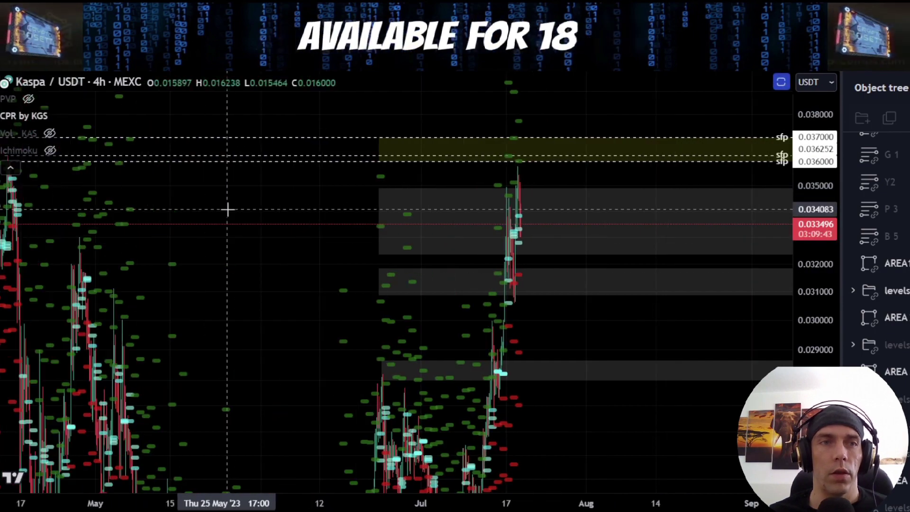
left_click_drag(266, 209, 481, 230)
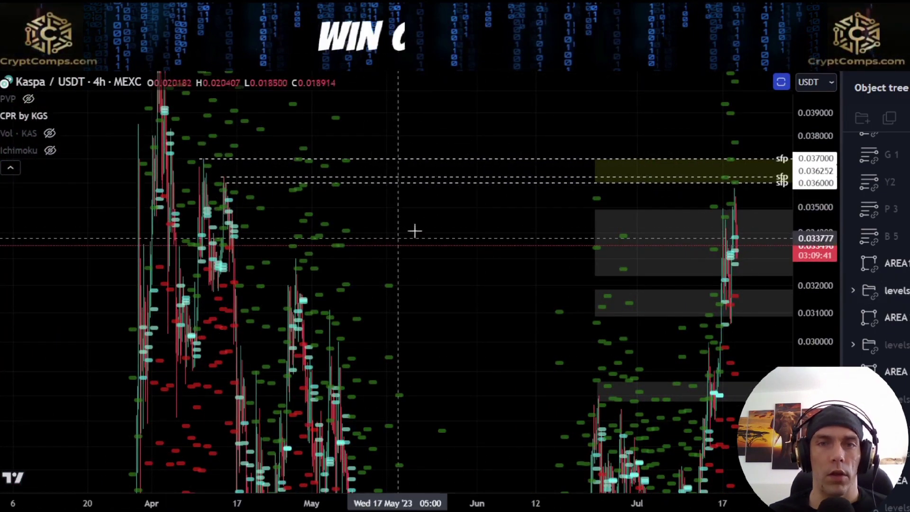
left_click_drag(413, 229, 127, 163)
scroll(441, 308, "up", 3)
scroll(426, 327, "up", 5)
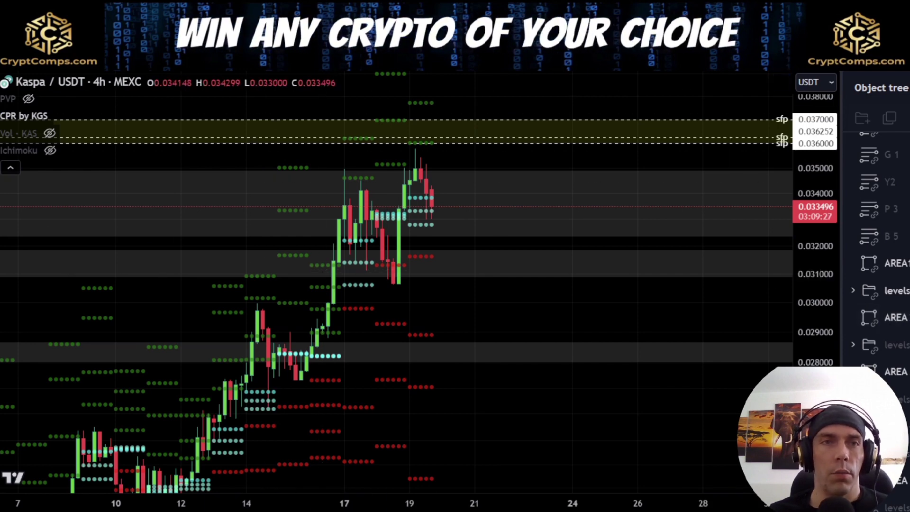
Step: Switch back to the 1-hour timeframe and brush a decline from the latest candles past the red pivot levels to about 0.0272
left_click(246, 60)
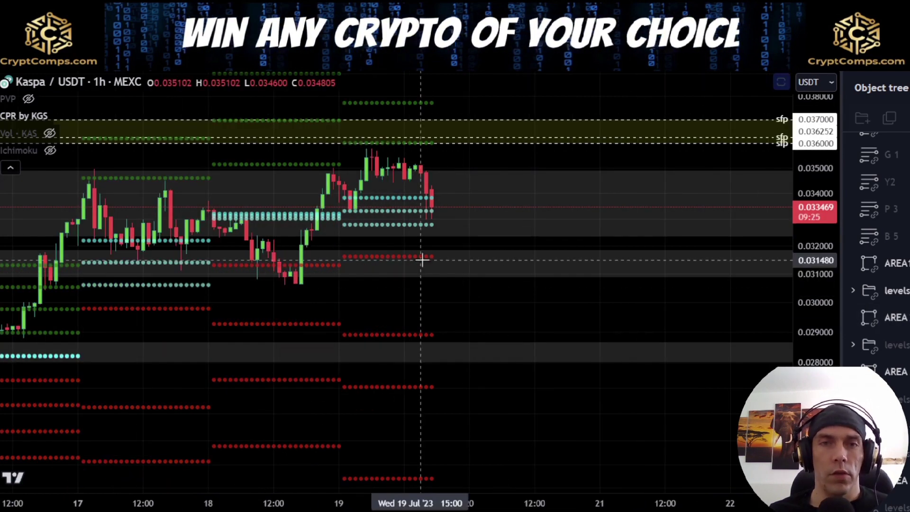
mouse_move(425, 181)
left_mouse_down()
mouse_move(496, 211)
mouse_move(449, 188)
mouse_move(458, 259)
left_mouse_up()
key("ctrl+z")
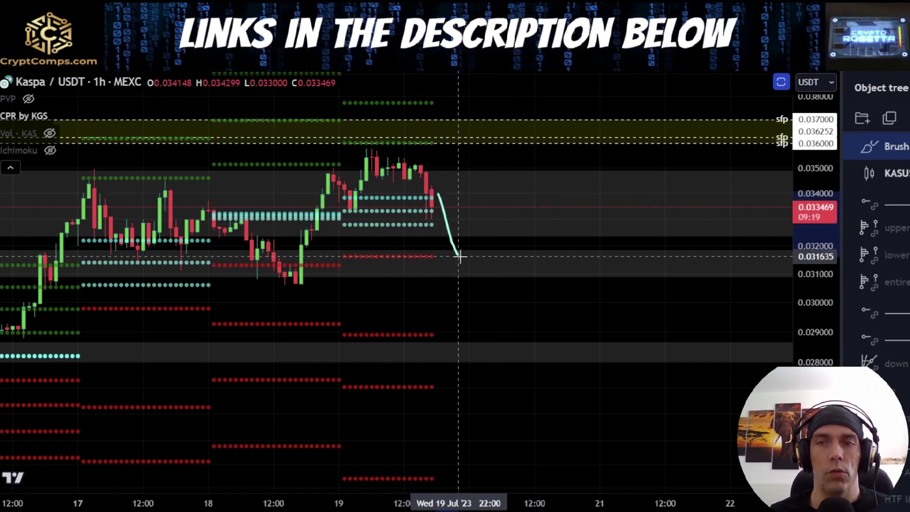
left_click_drag(459, 256, 473, 377)
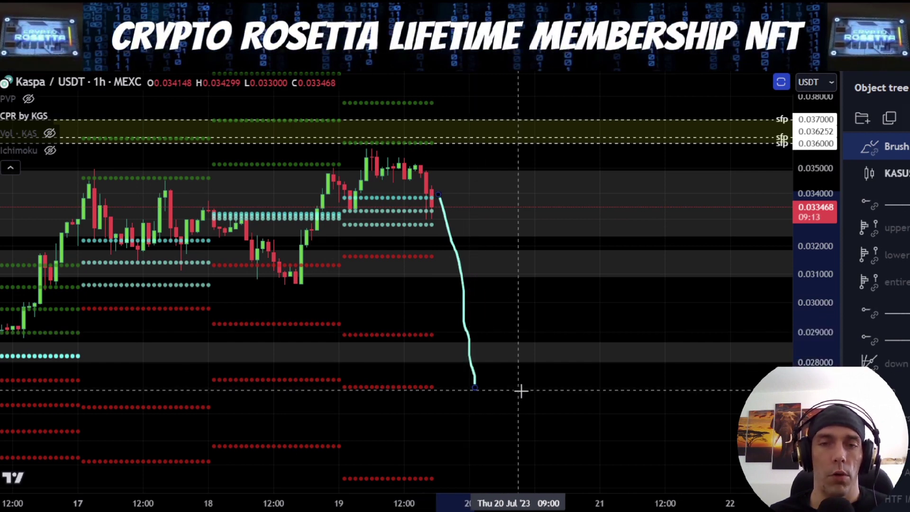
left_click_drag(520, 391, 516, 266)
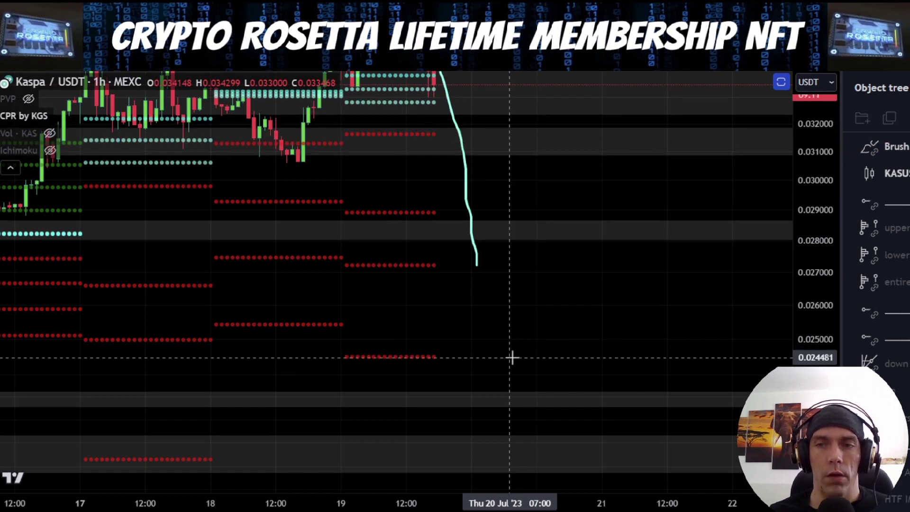
left_click_drag(572, 324, 598, 410)
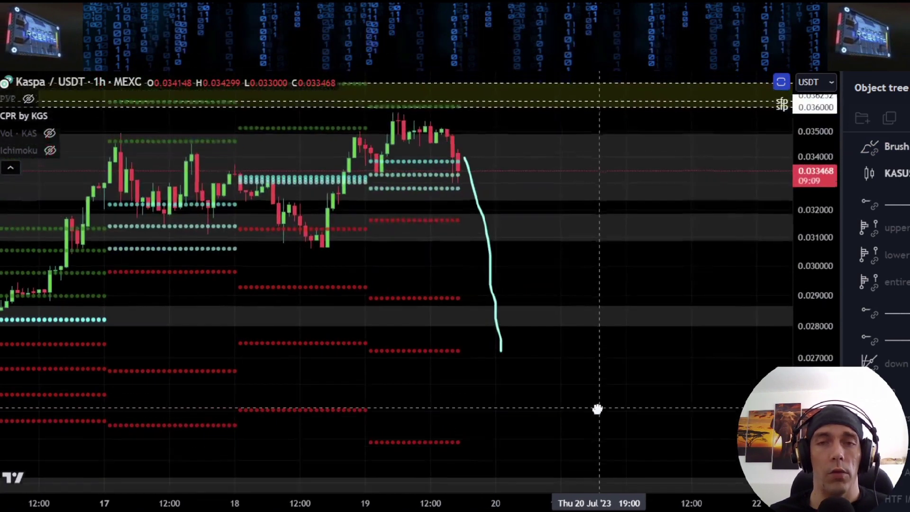
Step: Remove the brushed decline, and undo two trial strokes around the 18–19 July highs and daily pivot levels
key("Delete")
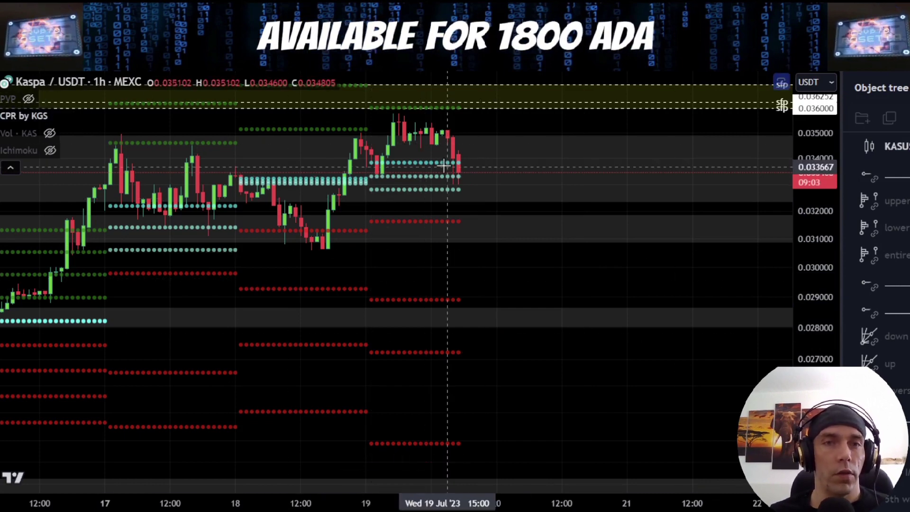
mouse_move(448, 156)
left_mouse_down()
mouse_move(240, 164)
mouse_move(334, 207)
mouse_move(467, 166)
mouse_move(353, 145)
left_mouse_up()
mouse_move(402, 164)
left_mouse_down()
mouse_move(350, 182)
mouse_move(360, 153)
left_mouse_up()
key("ctrl+z")
key("ctrl+z")
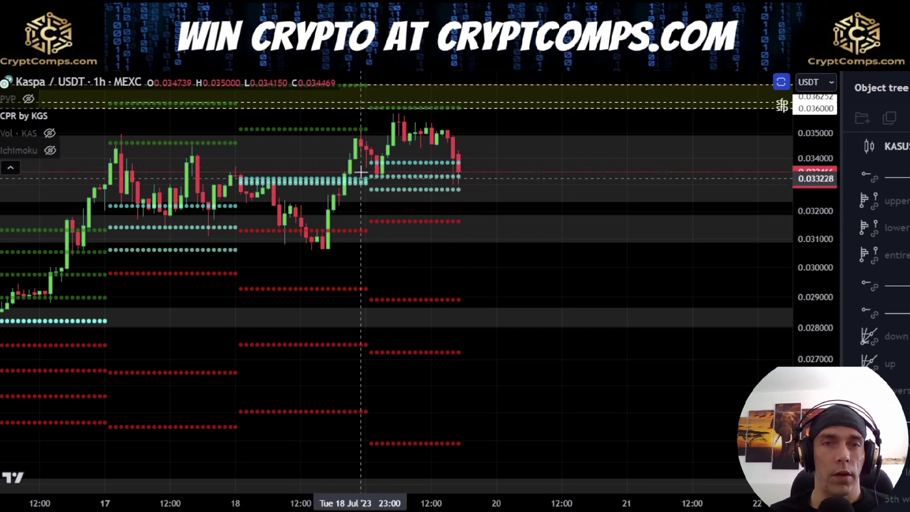
Step: Brush a repeating range path from the 17 July high to 21 July between about 0.031 and 0.035, and remove it
left_click_drag(374, 139, 501, 227)
mouse_move(568, 158)
left_mouse_down()
mouse_move(649, 214)
mouse_move(695, 150)
mouse_move(736, 235)
left_mouse_up()
key("ctrl+z")
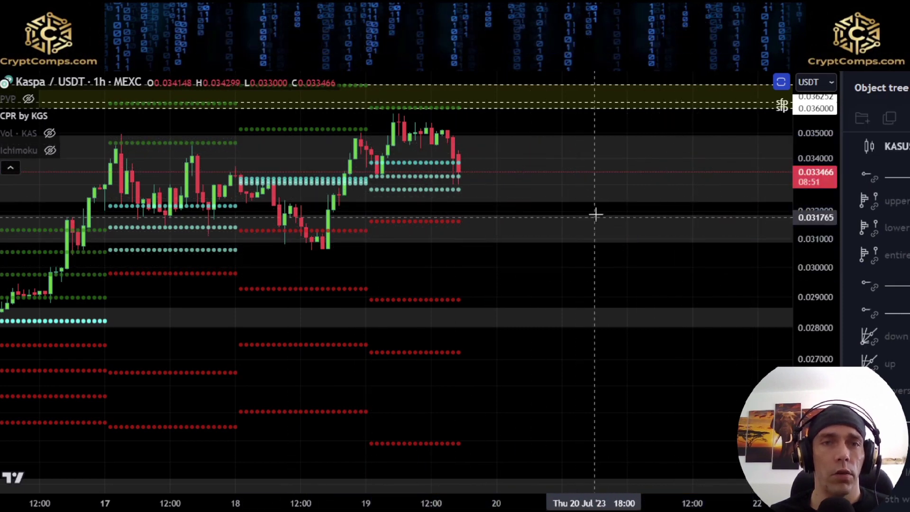
scroll(588, 205, "down", 3)
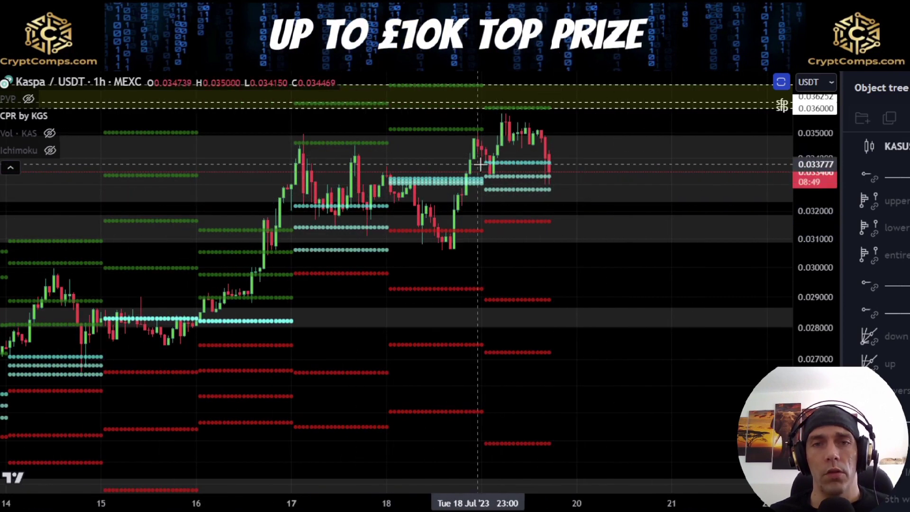
mouse_move(306, 149)
left_mouse_down()
mouse_move(431, 259)
mouse_move(534, 108)
mouse_move(640, 237)
mouse_move(712, 120)
mouse_move(753, 216)
left_mouse_up()
key("ctrl+z")
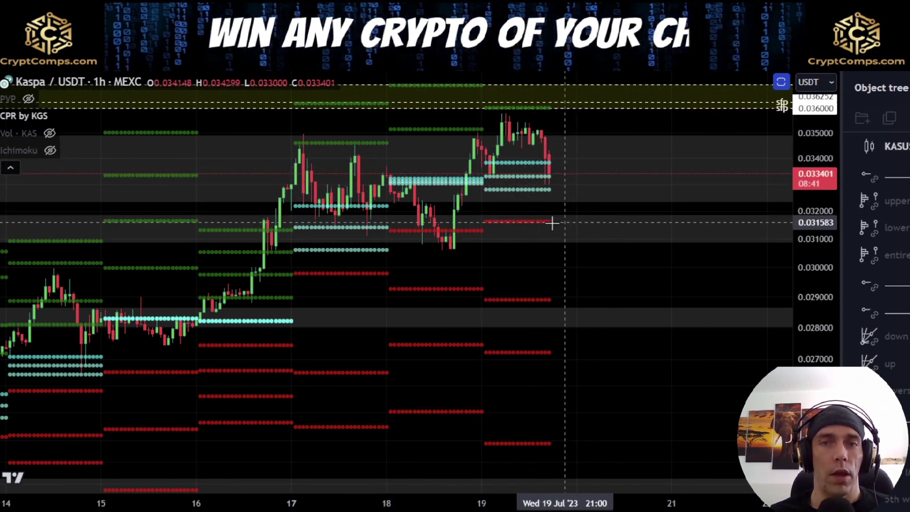
mouse_move(331, 136)
left_mouse_down()
mouse_move(432, 248)
mouse_move(546, 135)
mouse_move(695, 186)
left_mouse_up()
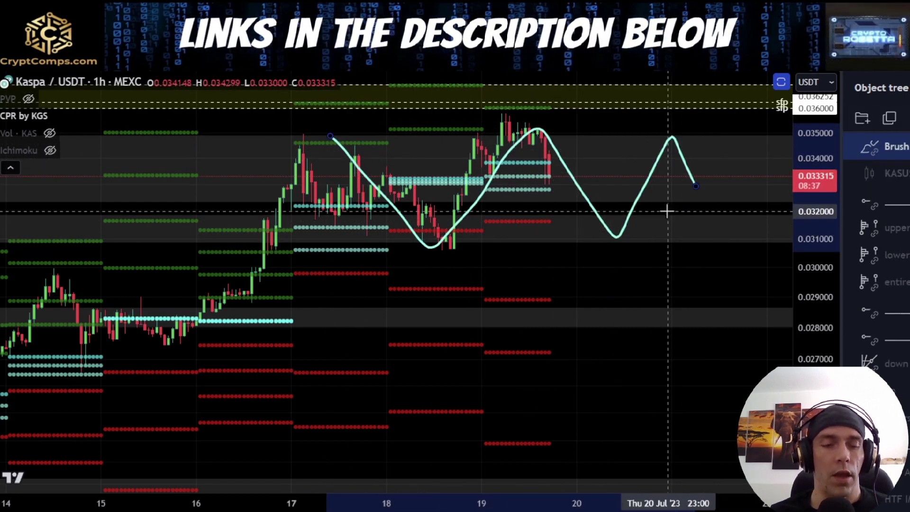
key("Delete")
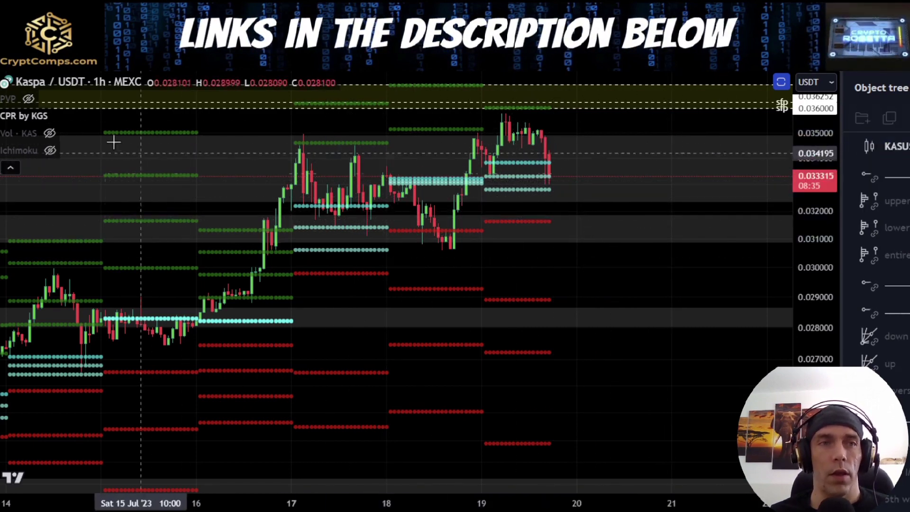
Step: Set the CPR indicator to show weekly pivots instead of daily pivots
left_click(79, 115)
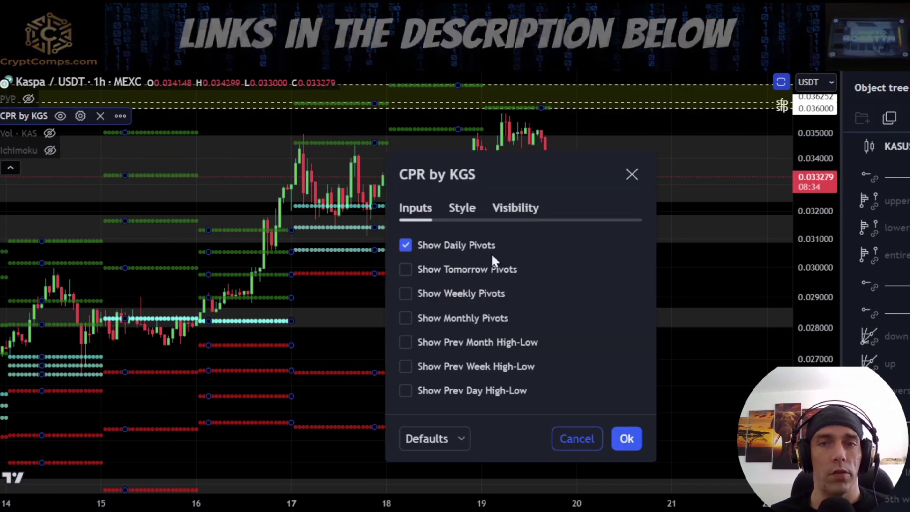
left_click(406, 245)
left_click(405, 294)
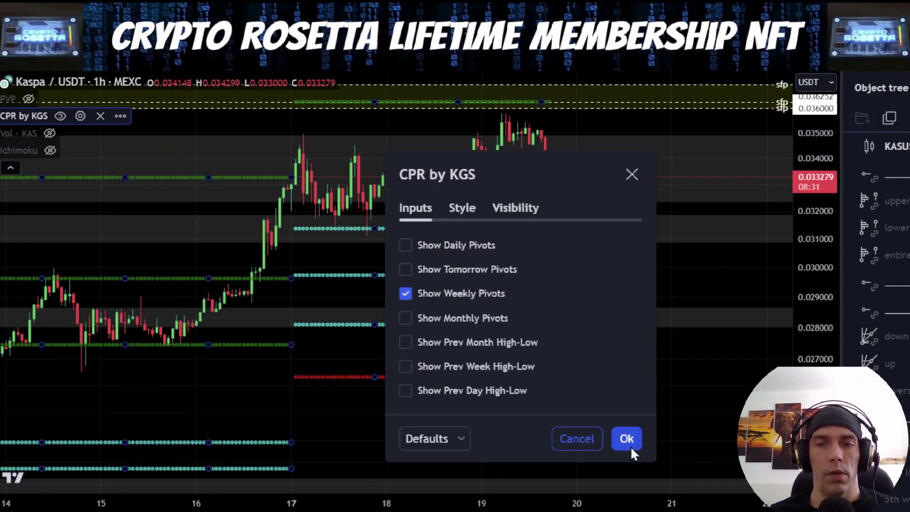
left_click(627, 439)
left_click(656, 357)
left_click_drag(647, 356, 512, 348)
scroll(564, 344, "down", 3)
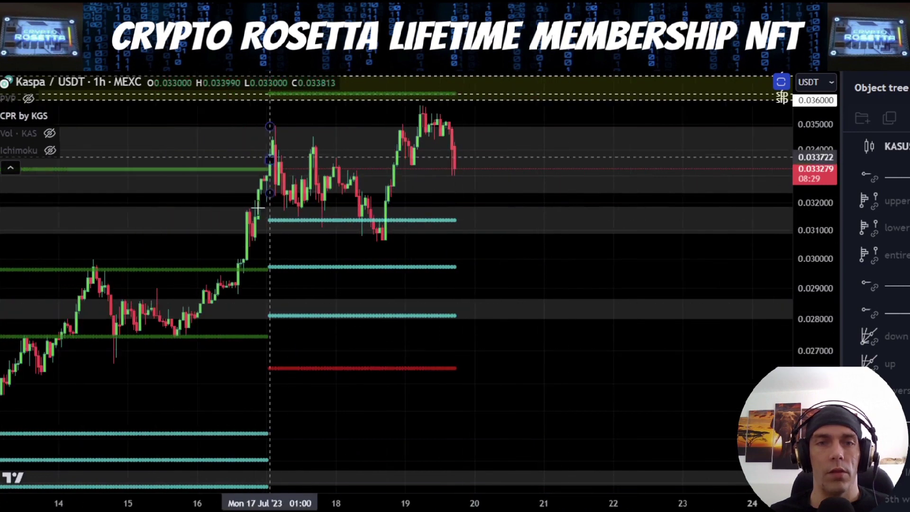
Step: Mark the current week's central pivot levels with a brush stroke and delete the stroke
left_click_drag(540, 279, 515, 314)
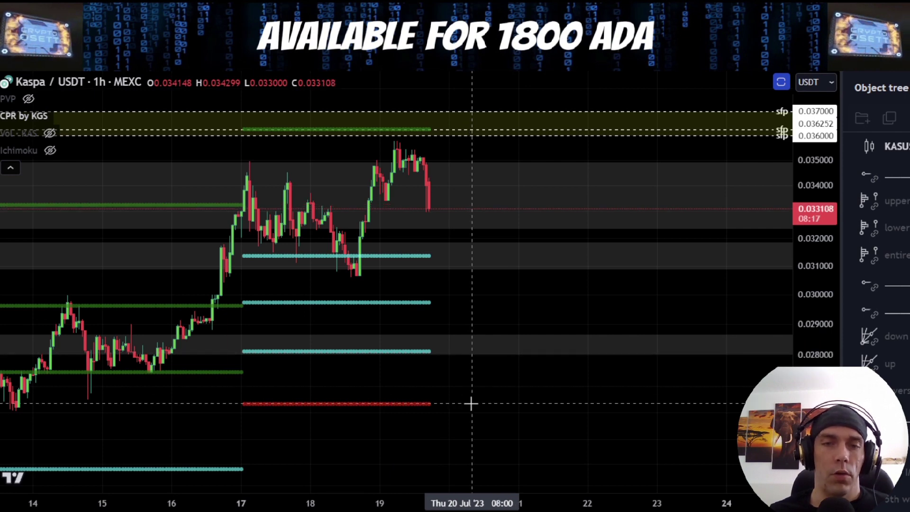
mouse_move(448, 264)
left_mouse_down()
mouse_move(291, 350)
mouse_move(268, 269)
left_mouse_up()
key("Delete")
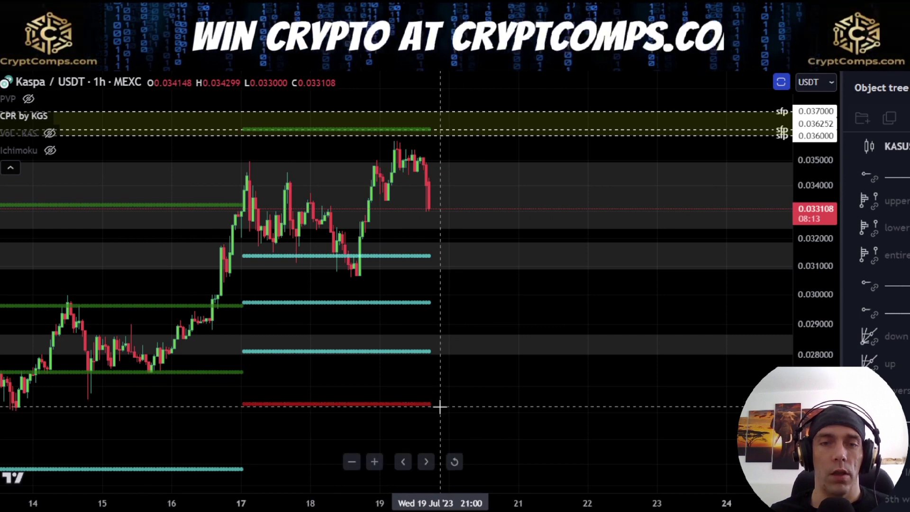
Step: Examine the current week's green pivot levels above the sfp lines and its red levels down to the lower Fibonacci zones
left_click_drag(484, 145, 422, 302)
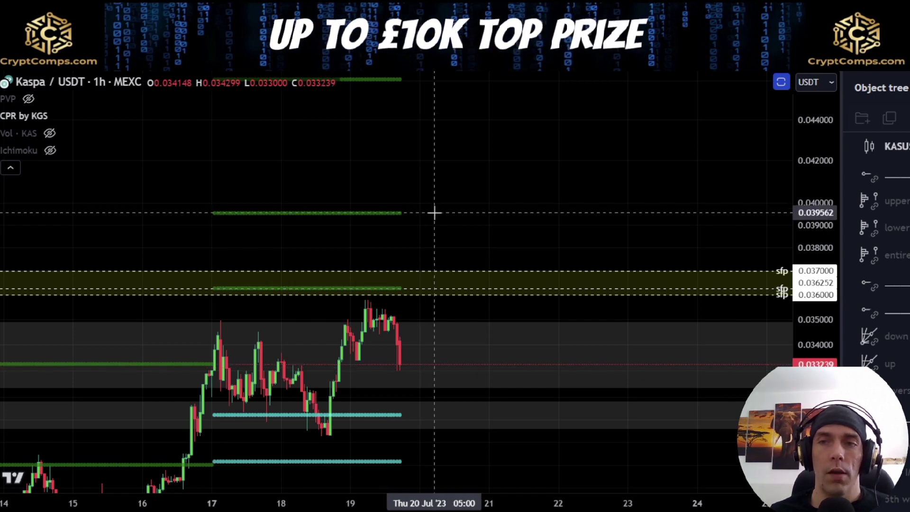
scroll(781, 167, "down", 3)
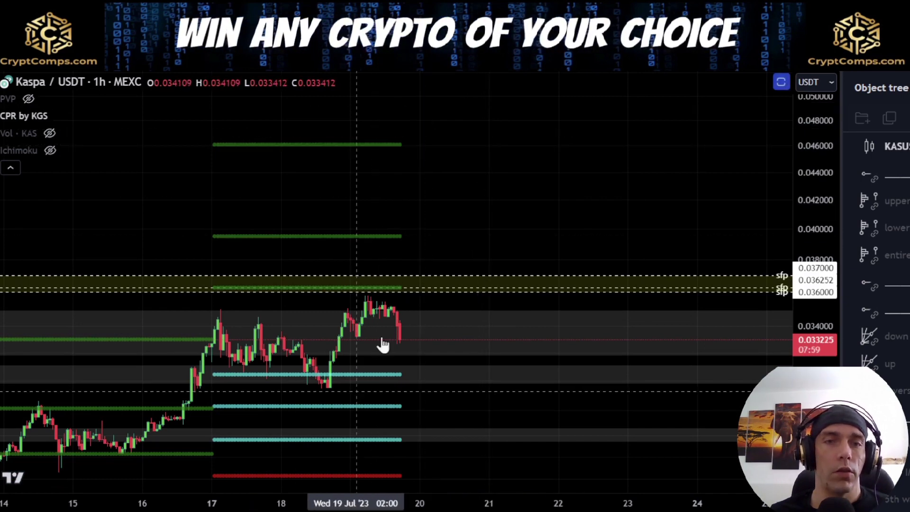
left_click_drag(475, 178, 473, 44)
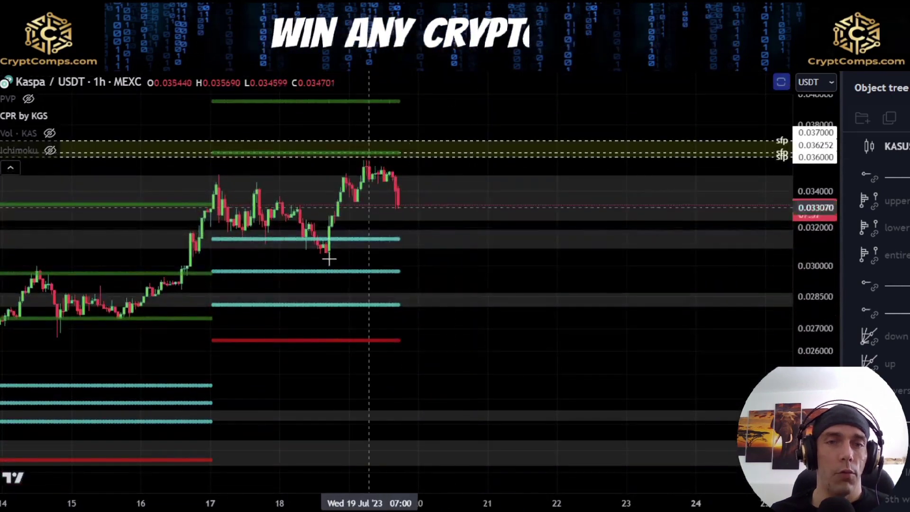
left_click_drag(467, 369, 466, 355)
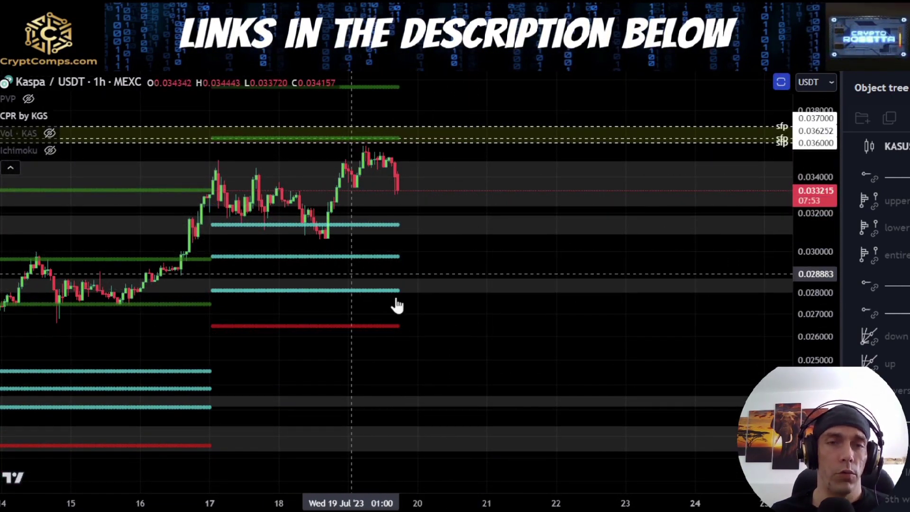
left_click_drag(398, 305, 448, 185)
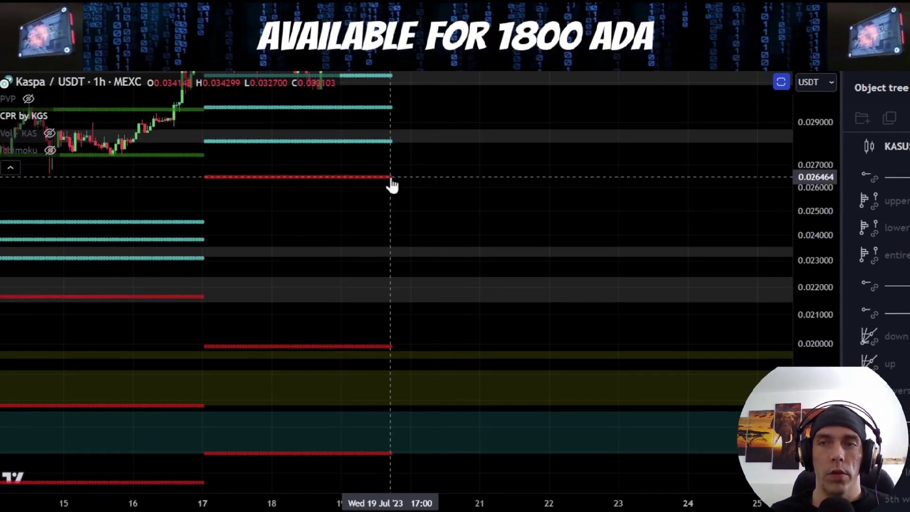
left_click_drag(469, 329, 432, 223)
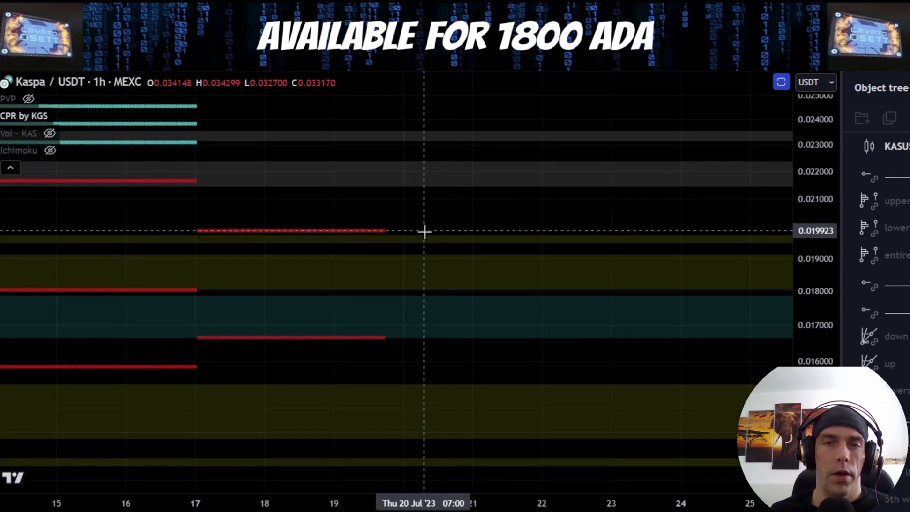
left_click(424, 339)
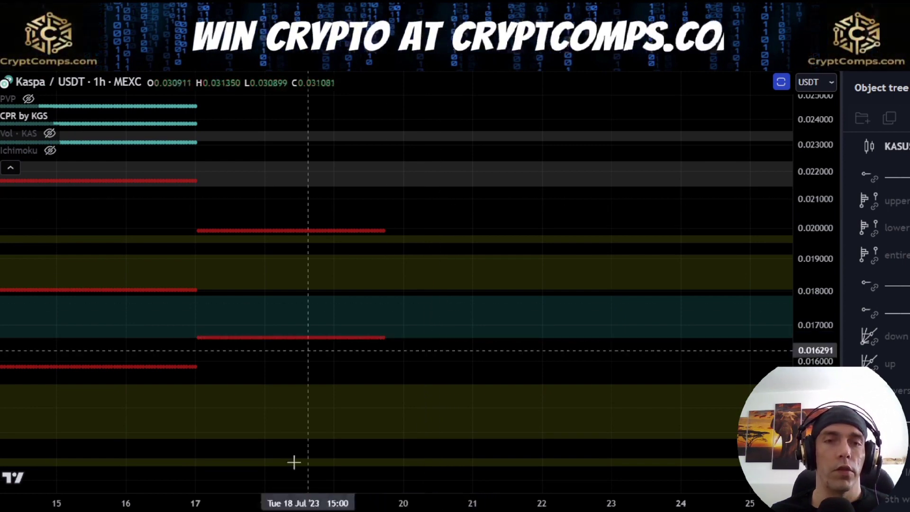
left_click_drag(450, 222, 496, 376)
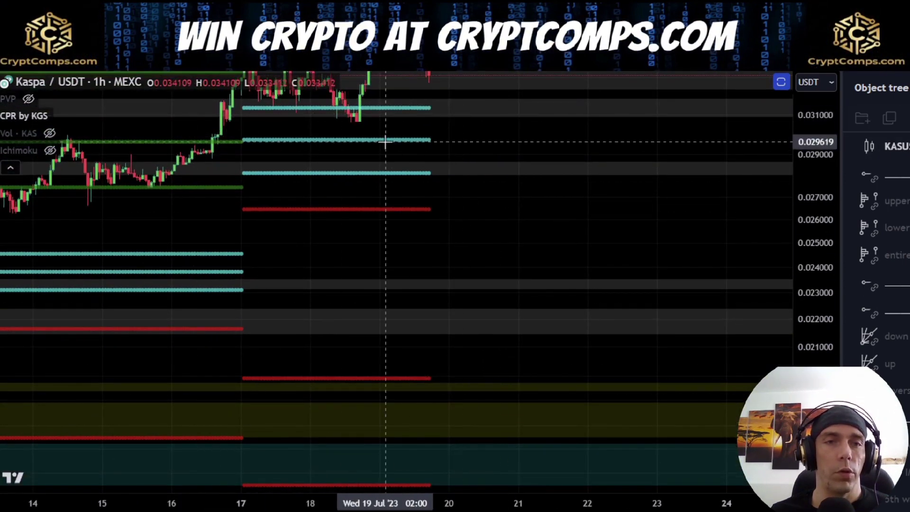
scroll(570, 235, "down", 3)
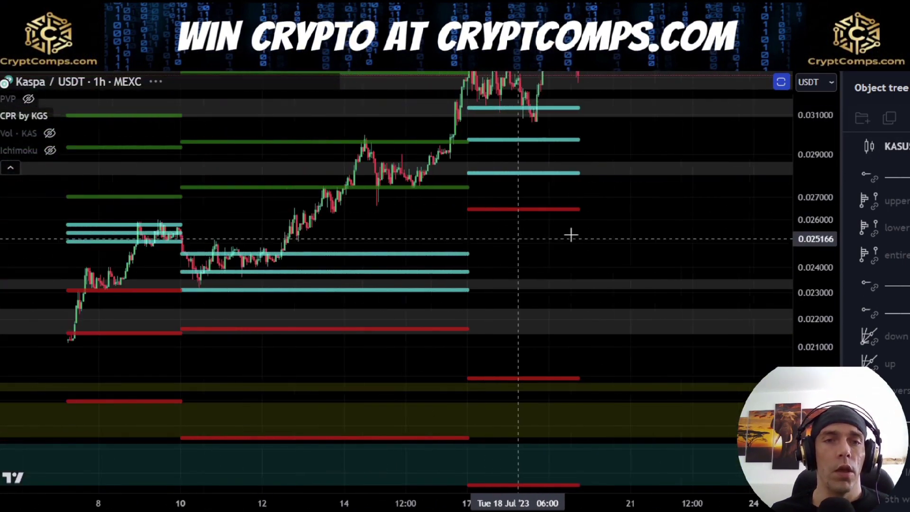
Step: Set the CPR indicator to show monthly pivots instead of weekly pivots
left_click(79, 116)
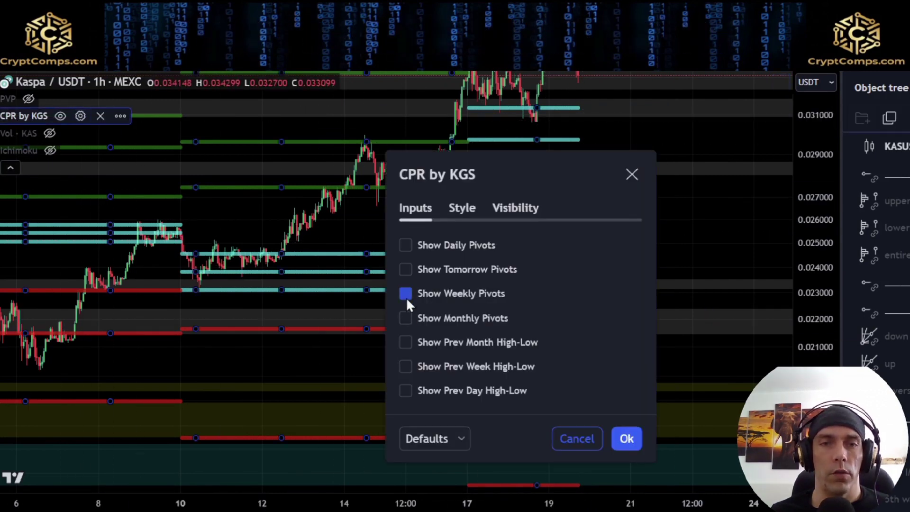
left_click(406, 293)
left_click(406, 318)
scroll(711, 297, "down", 3)
left_click(724, 236)
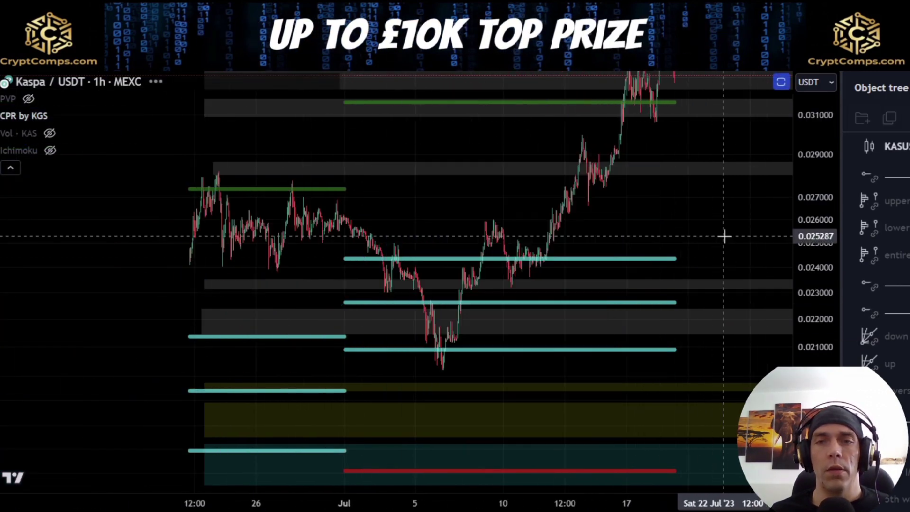
Step: Examine the July monthly pivot levels around the sfp lines, above the latest candles and down to the lower zones
scroll(725, 235, "down", 4)
left_click_drag(697, 225, 456, 252)
scroll(597, 244, "down", 2)
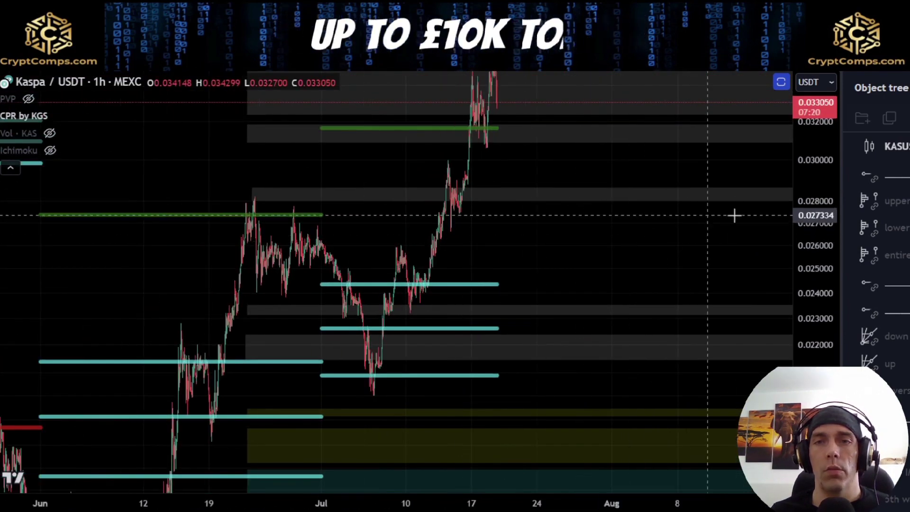
left_click_drag(814, 225, 813, 331)
left_click_drag(617, 253, 578, 292)
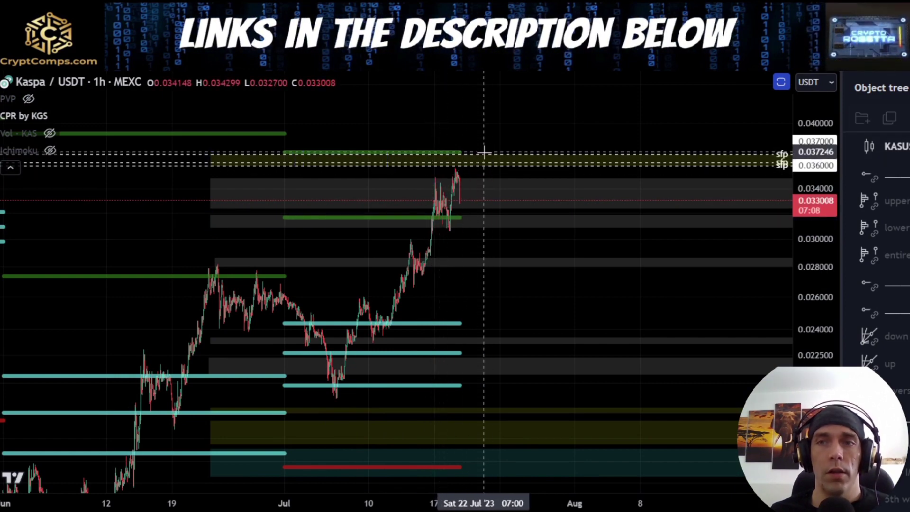
left_click_drag(548, 113, 500, 223)
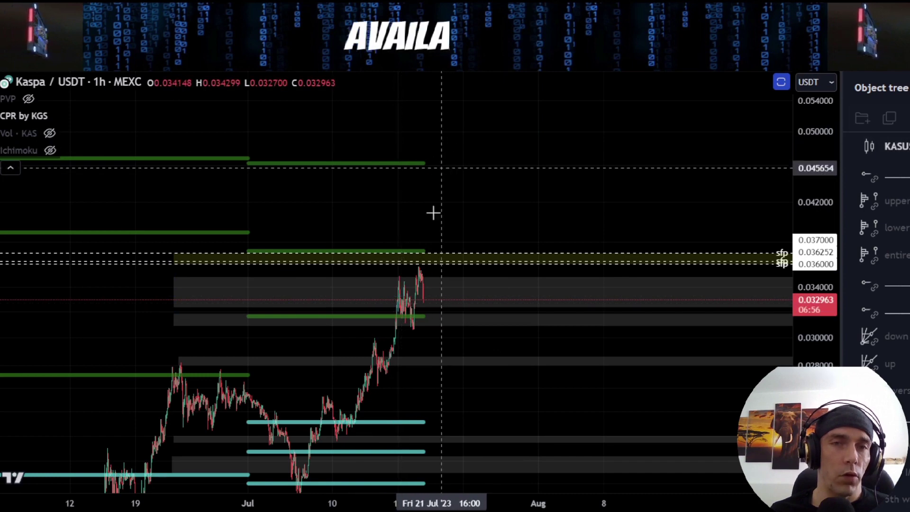
left_click_drag(499, 385, 479, 212)
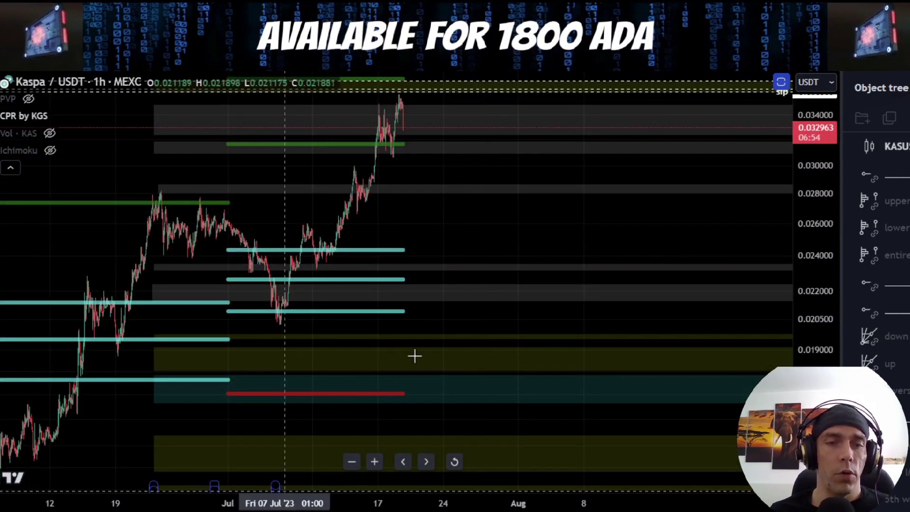
left_click_drag(482, 312, 467, 350)
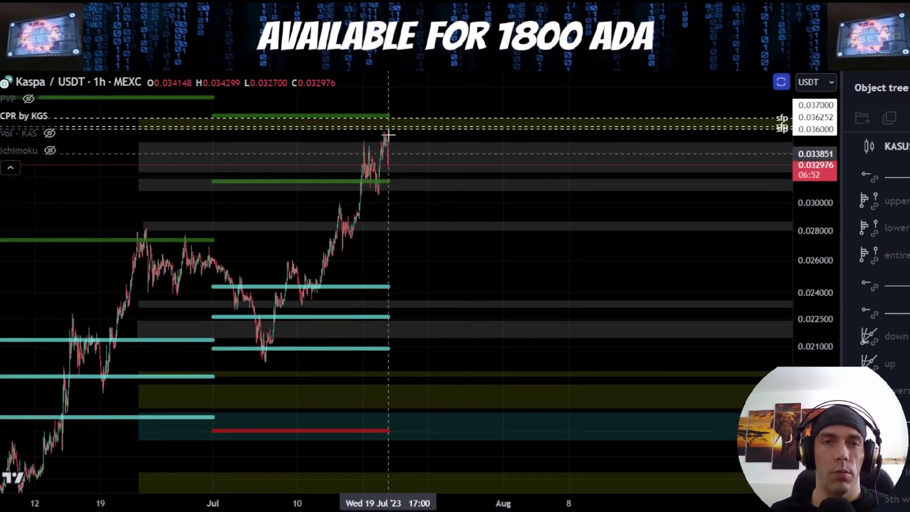
Step: Brush a three-leg correction from the 19 July high to about 0.0245 in early August, and temporarily circle July's central monthly pivots
left_click_drag(388, 135, 414, 222)
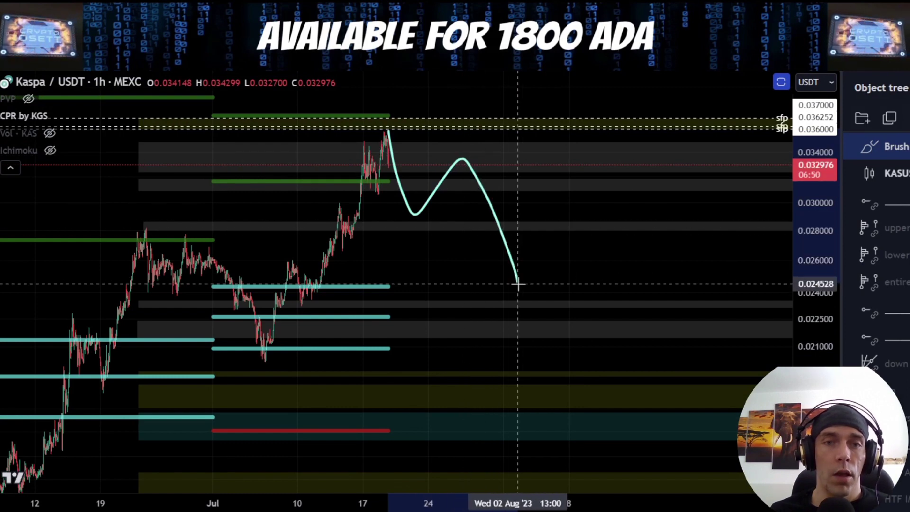
mouse_move(407, 281)
left_mouse_down()
mouse_move(332, 331)
mouse_move(432, 346)
mouse_move(380, 275)
left_mouse_up()
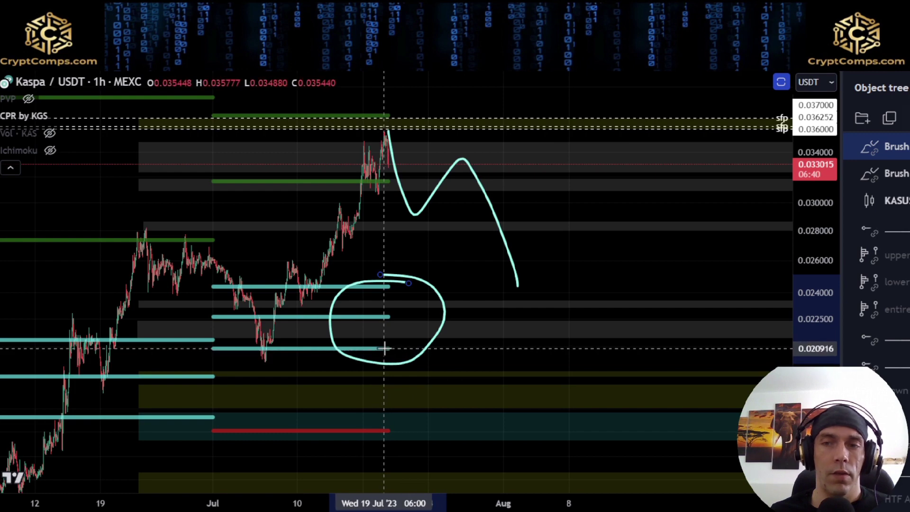
left_click_drag(335, 294, 325, 178)
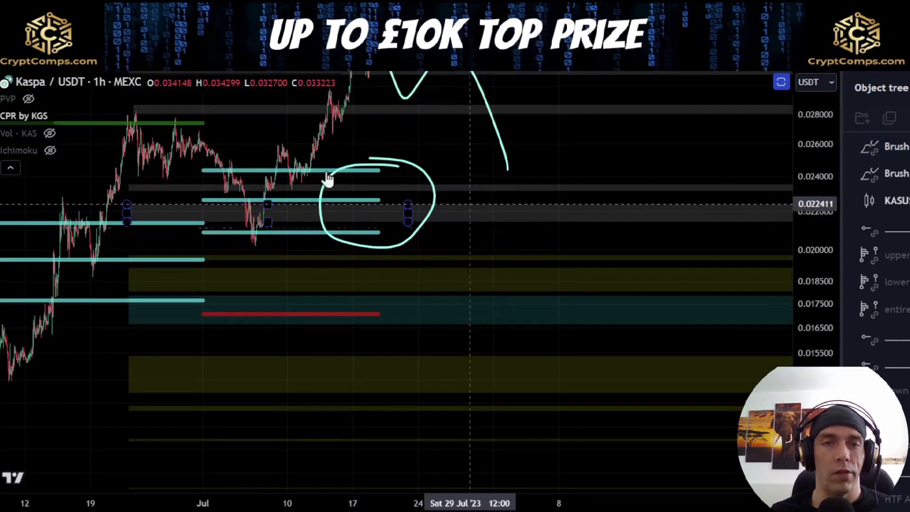
left_click(413, 236)
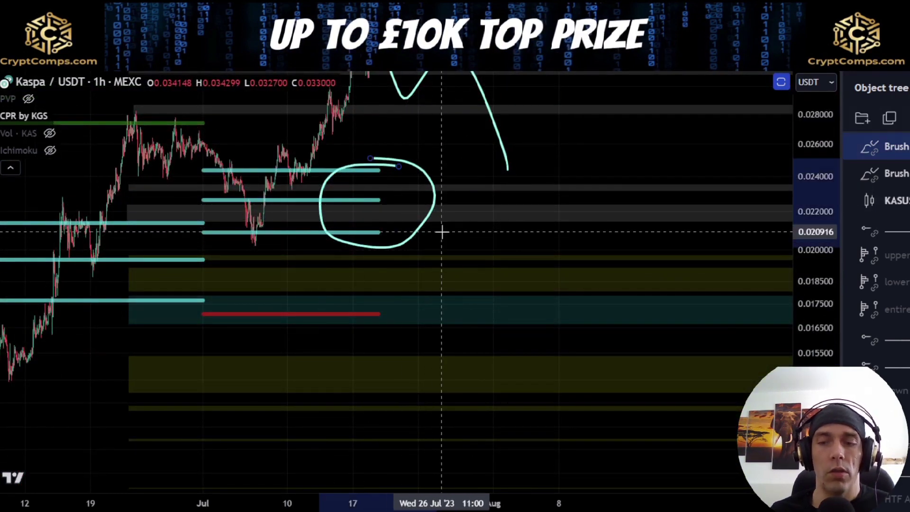
key("Delete")
Step: Examine the red monthly pivot levels far below the price against the yellow zones and the brushed correction
scroll(387, 214, "down", 1)
left_click_drag(517, 234, 494, 143)
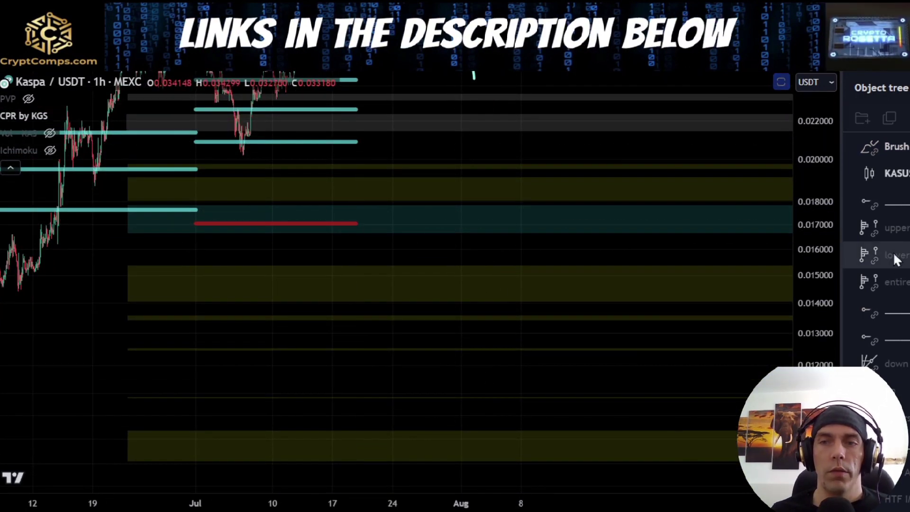
left_click_drag(814, 299, 809, 443)
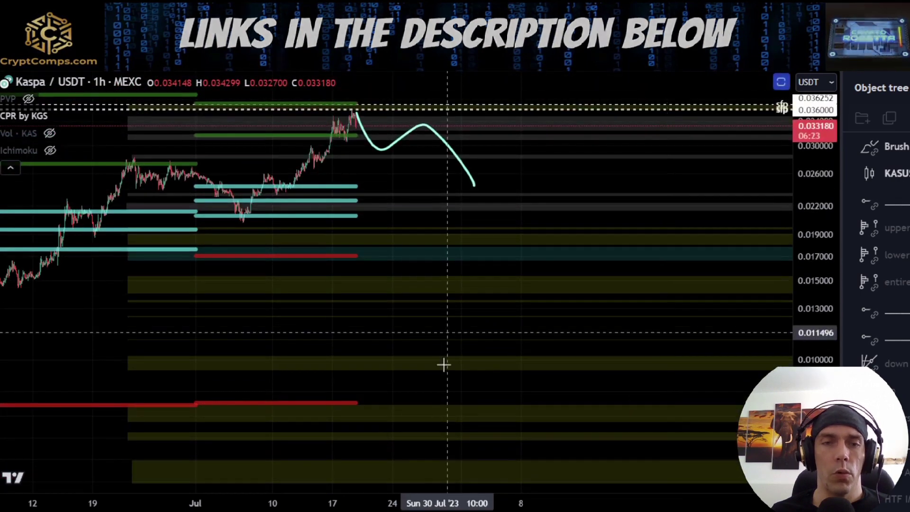
left_click(393, 411)
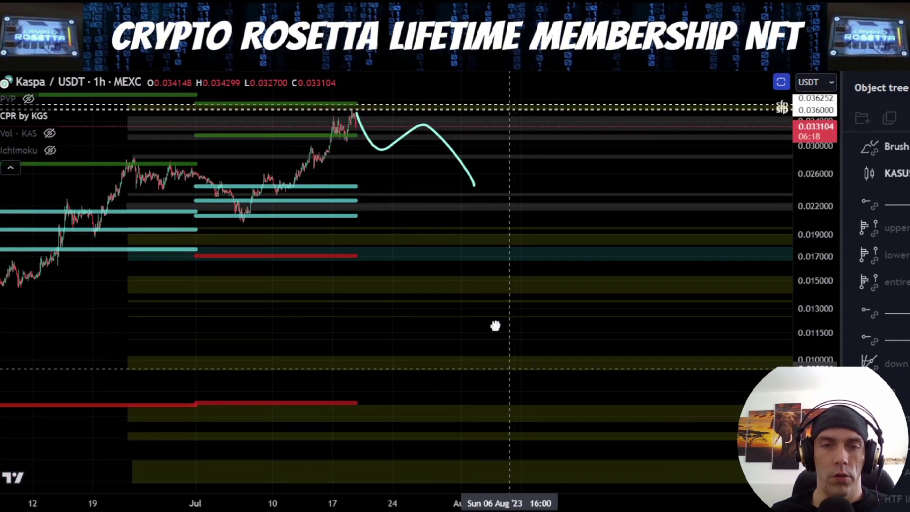
left_click_drag(496, 325, 494, 168)
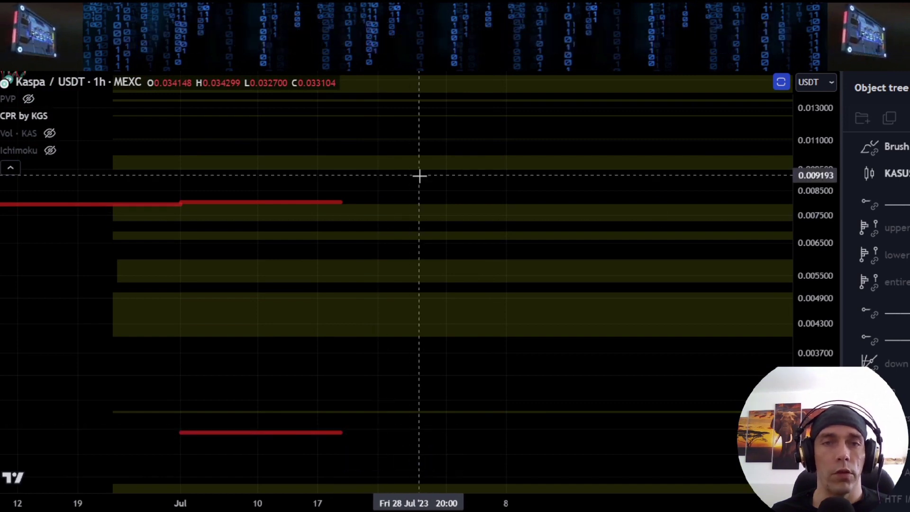
left_click_drag(424, 190, 503, 372)
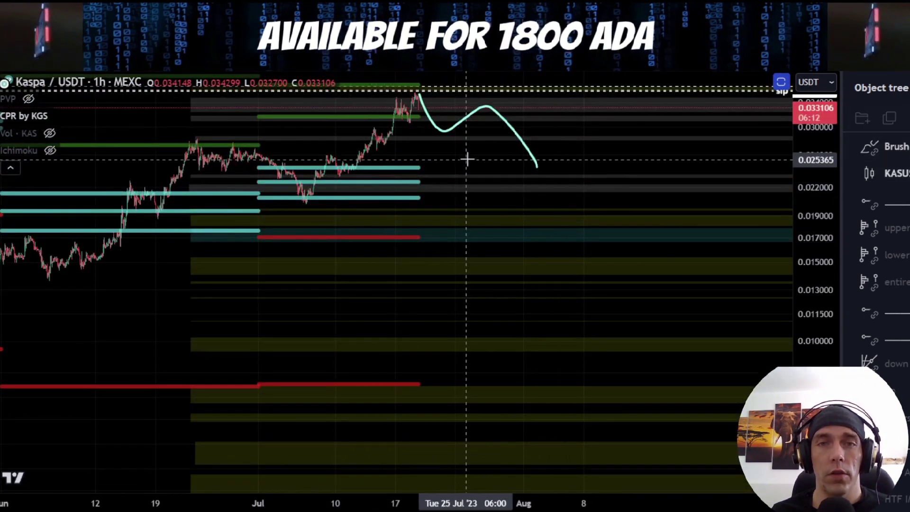
left_click_drag(467, 160, 465, 256)
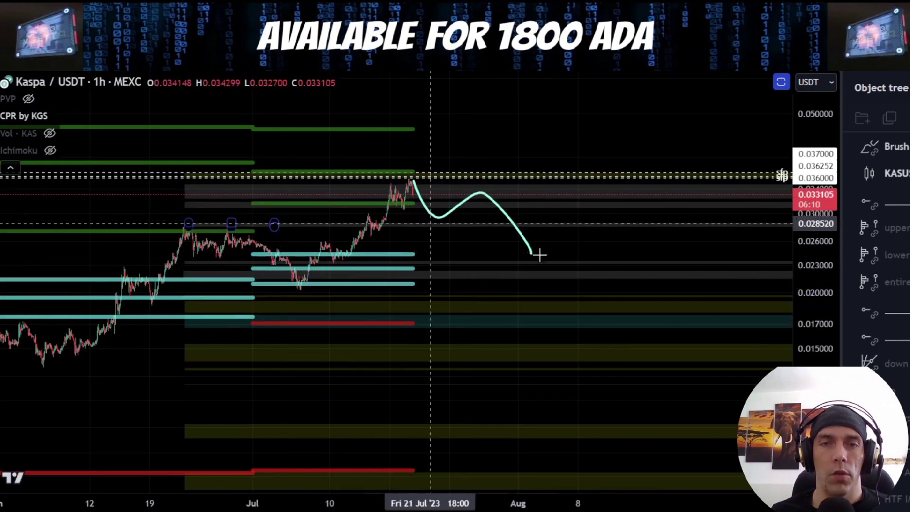